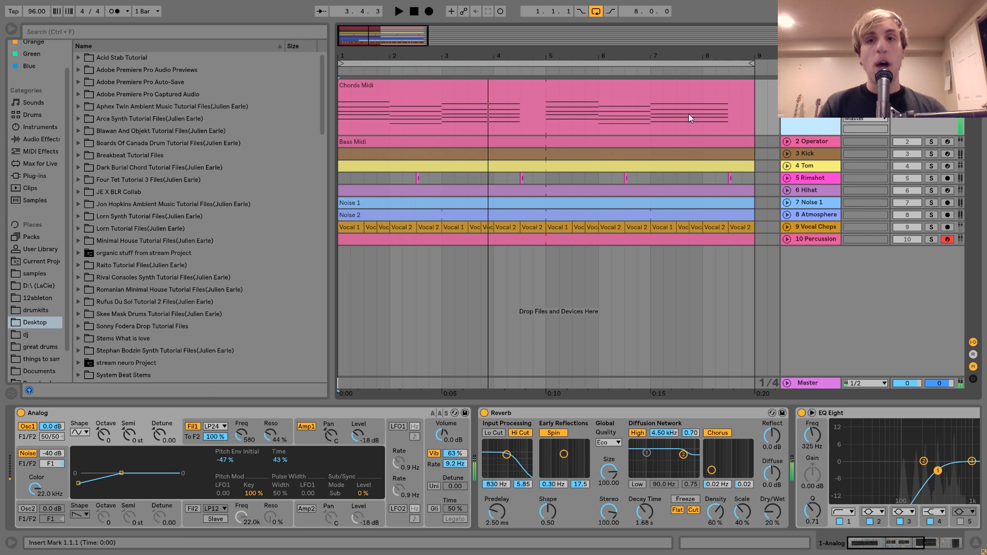
- Open the Chords Midi clip and collapse the first chord into C#3, E3 and G#3 by octave-shifting its outer notes, and select the chord
key("space")
double_click(655, 91)
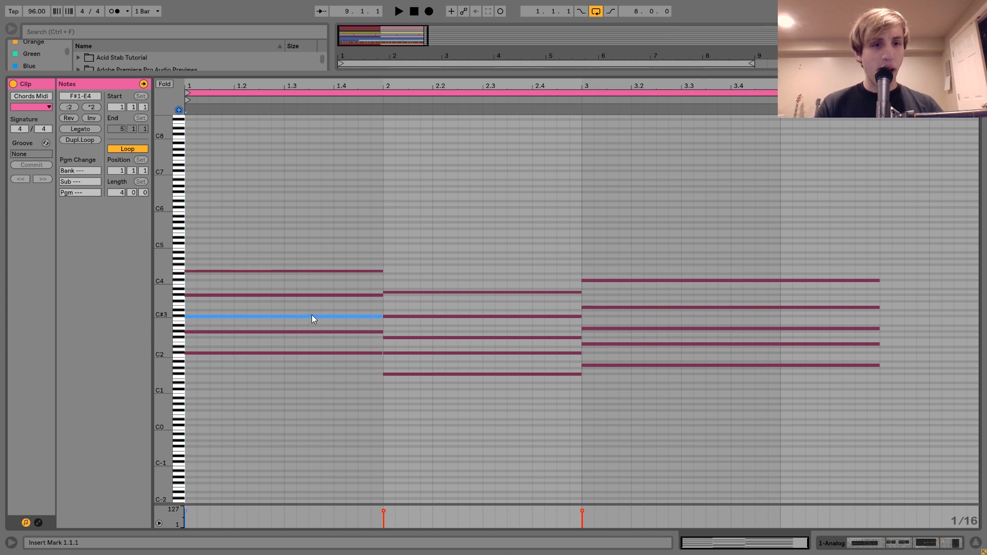
left_click(286, 285)
left_click(286, 271)
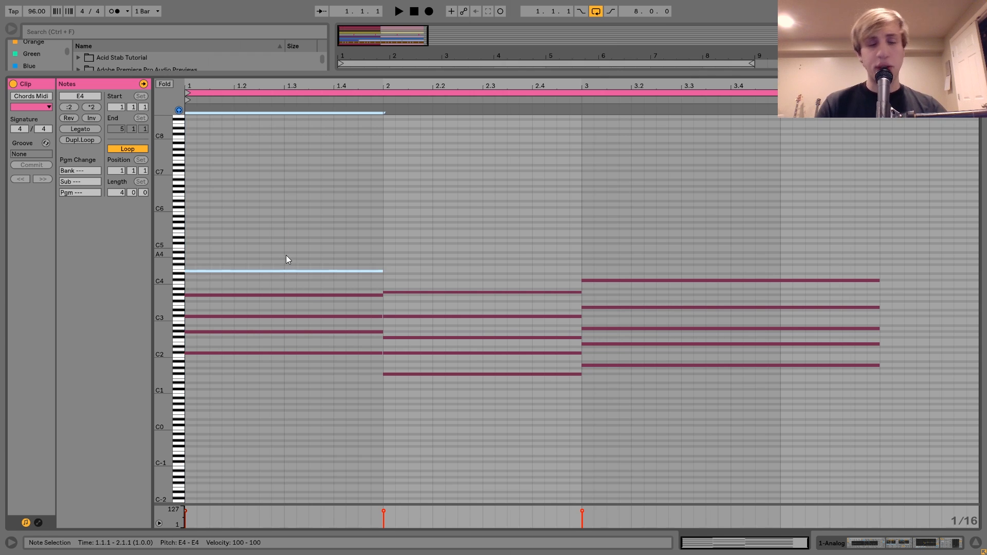
key("shift+Down")
left_click_drag(274, 328, 282, 456)
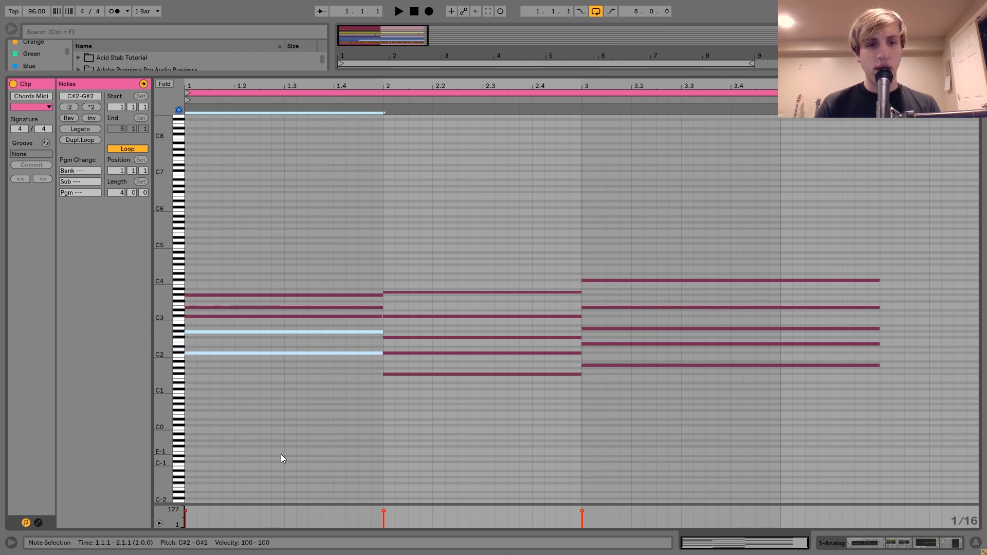
key("shift+Up")
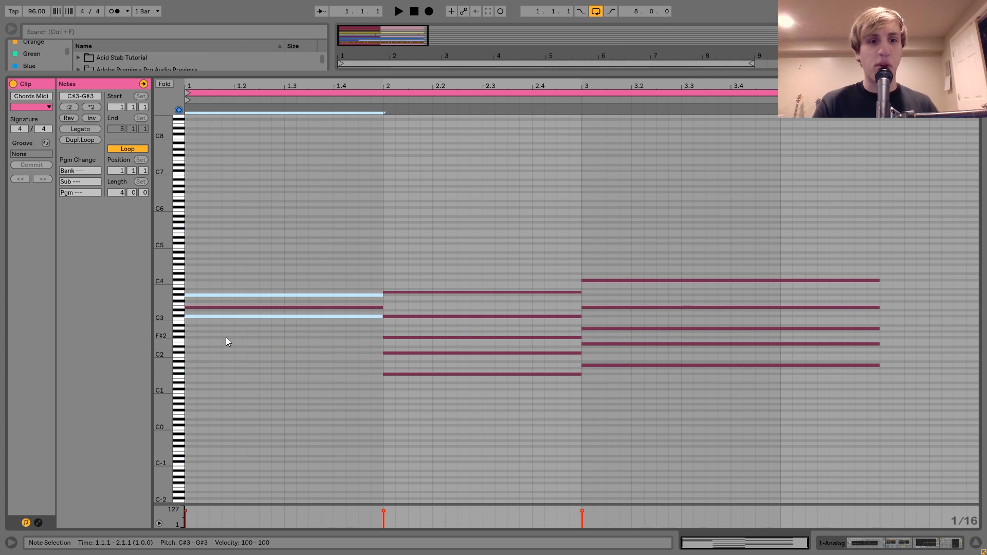
left_click_drag(221, 335, 227, 272)
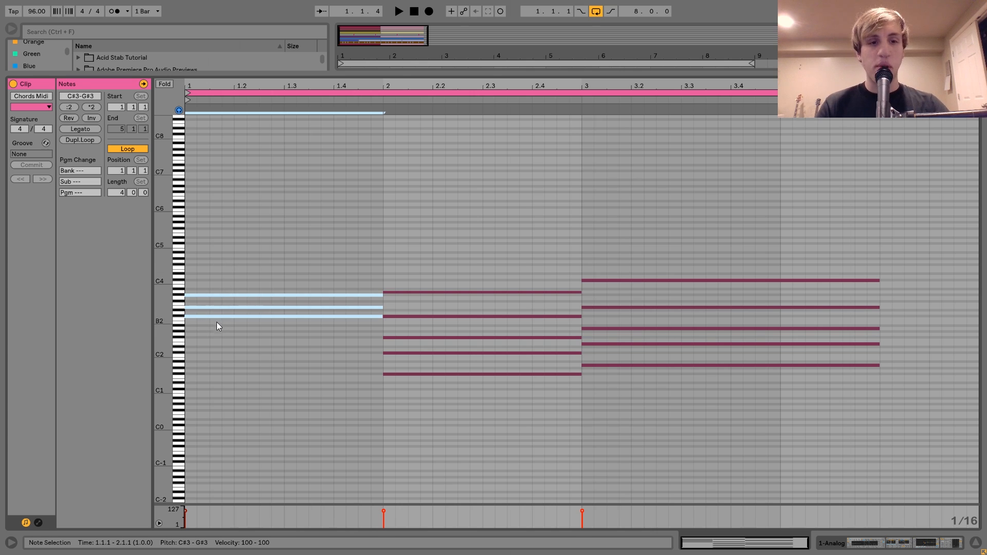
left_click_drag(276, 339, 297, 197)
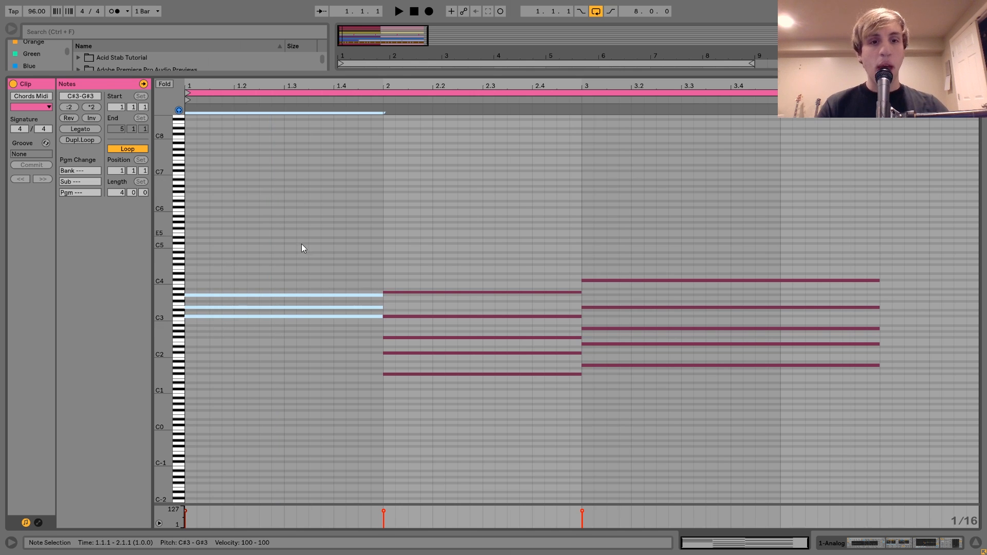
- Move the first chord's C#3 and G#3 notes down an octave to C#2 and G#2, leaving out the E3
left_click(298, 304)
left_click(297, 308)
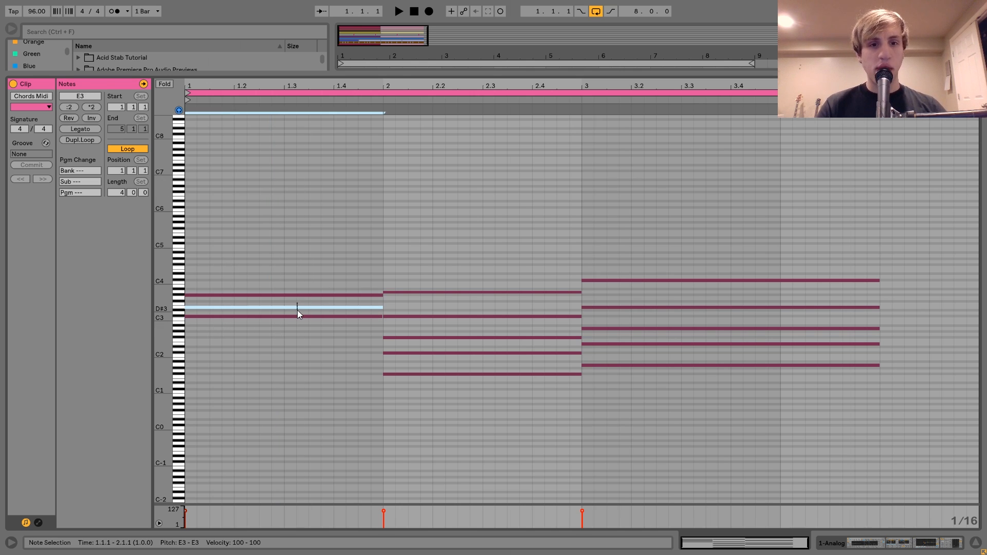
left_click(313, 315)
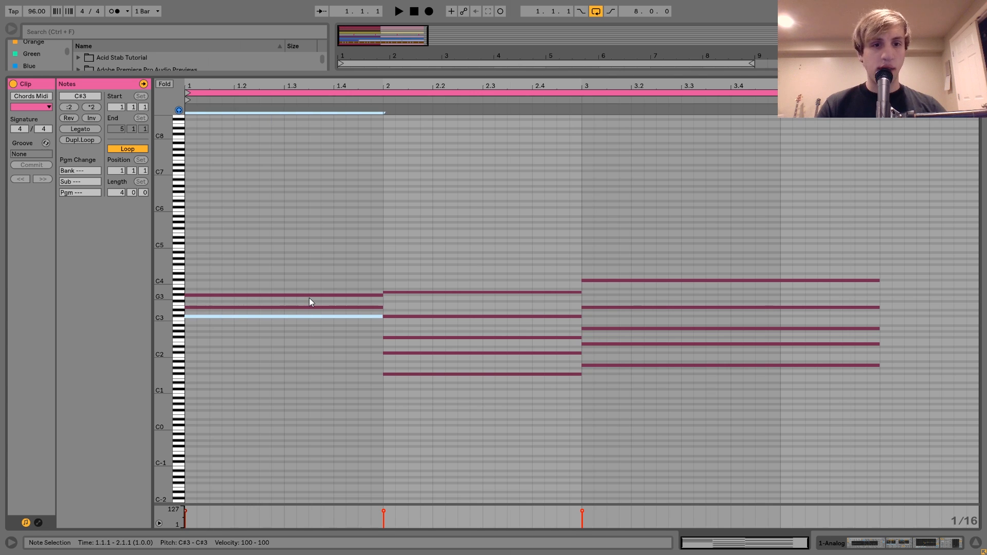
left_click(308, 295, "shift")
key("shift+Down")
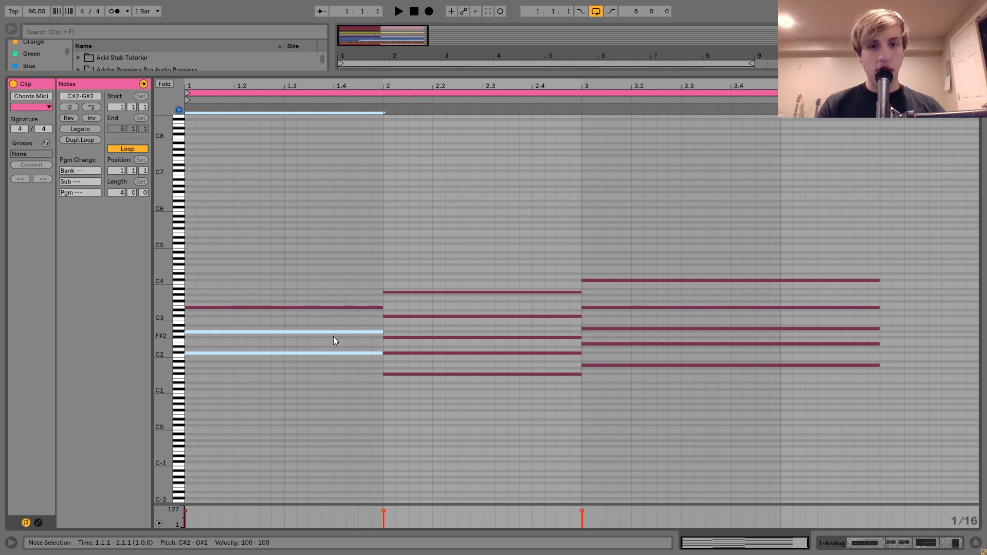
- Double the first chord's C#2 and G#2 notes an octave higher, and raise its E3 note to E4
left_click_drag(333, 335, 366, 333)
key("shift+Up")
key("Left")
key("Left")
key("Left")
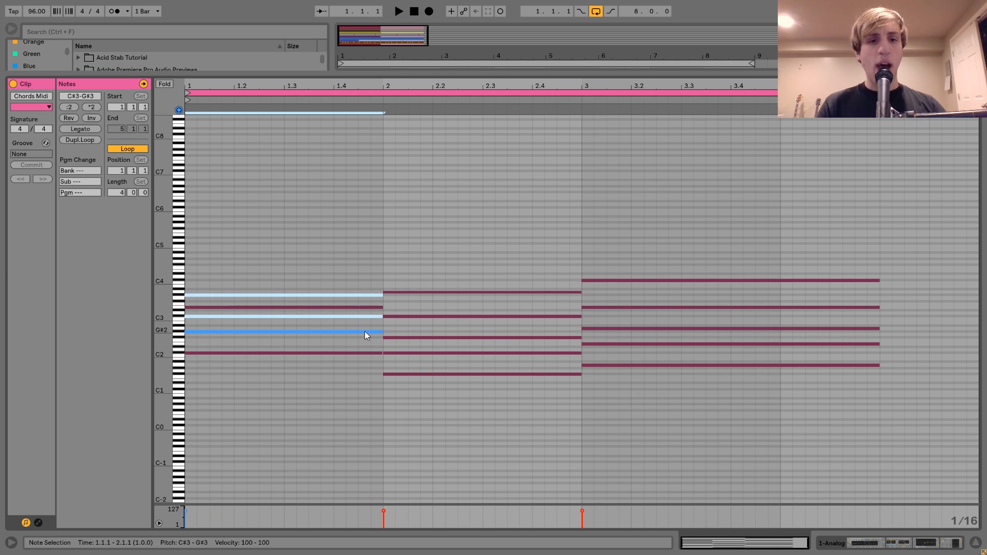
left_click(352, 307)
key("shift+Up")
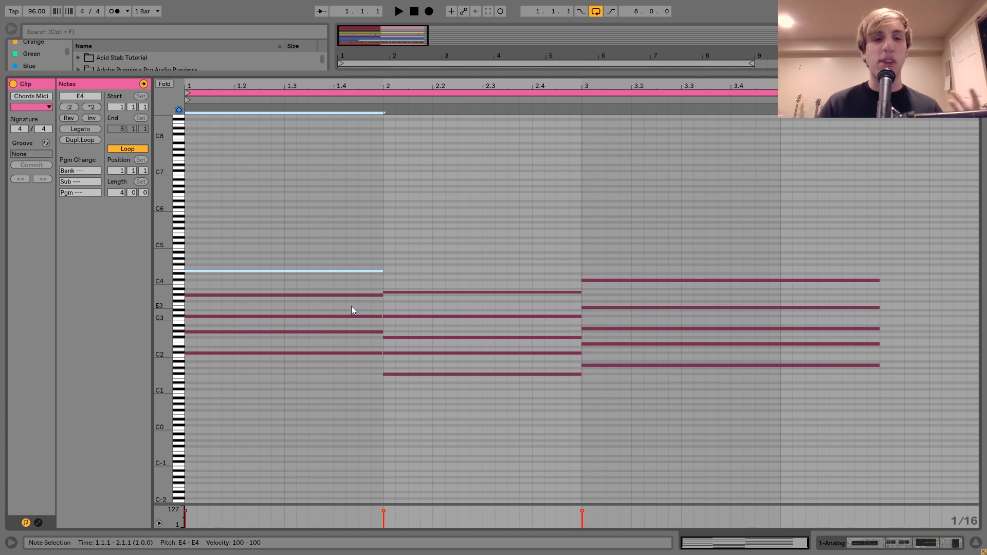
- Audition the chords and examine the track's device chain, including the Analog synth's oscillator 1 pitch envelope
key("space")
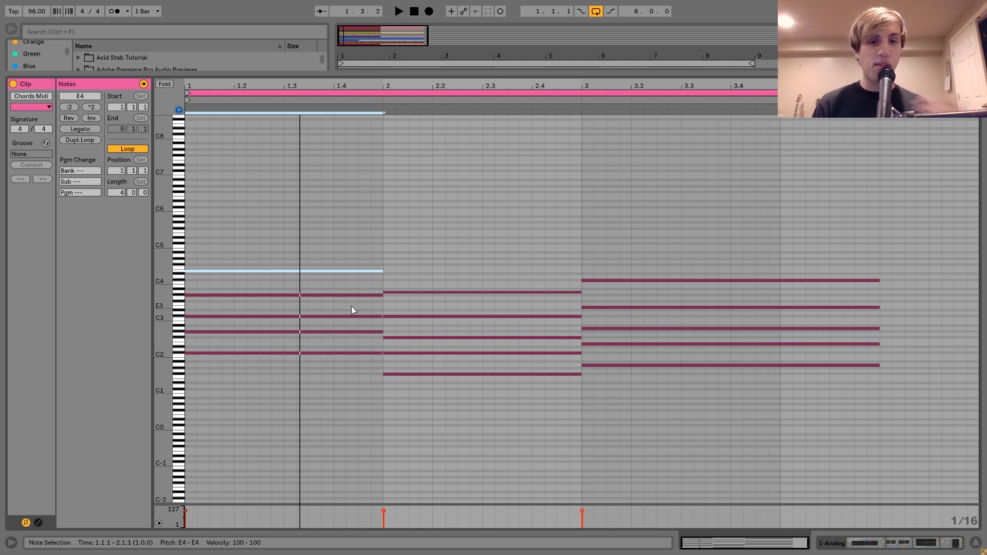
left_click(843, 548)
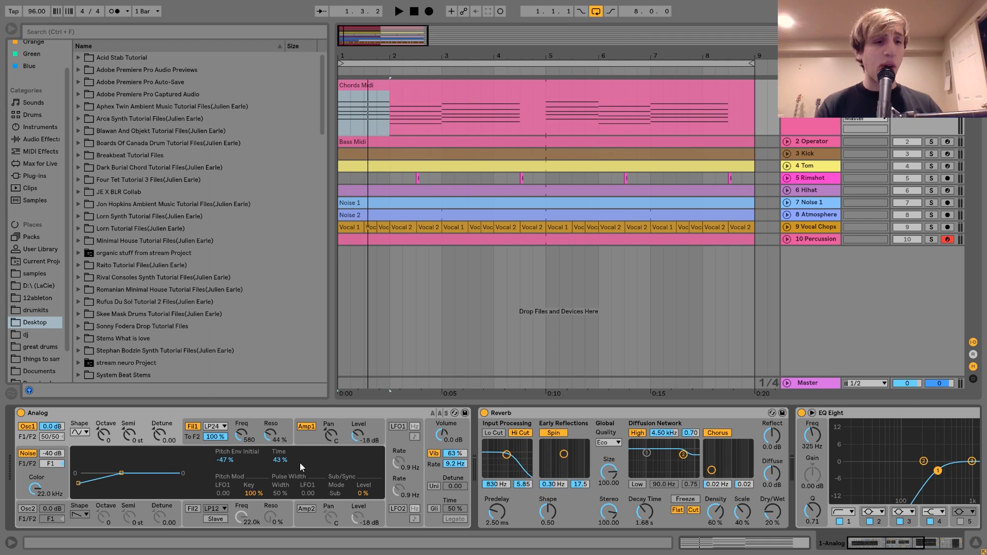
left_click(90, 412)
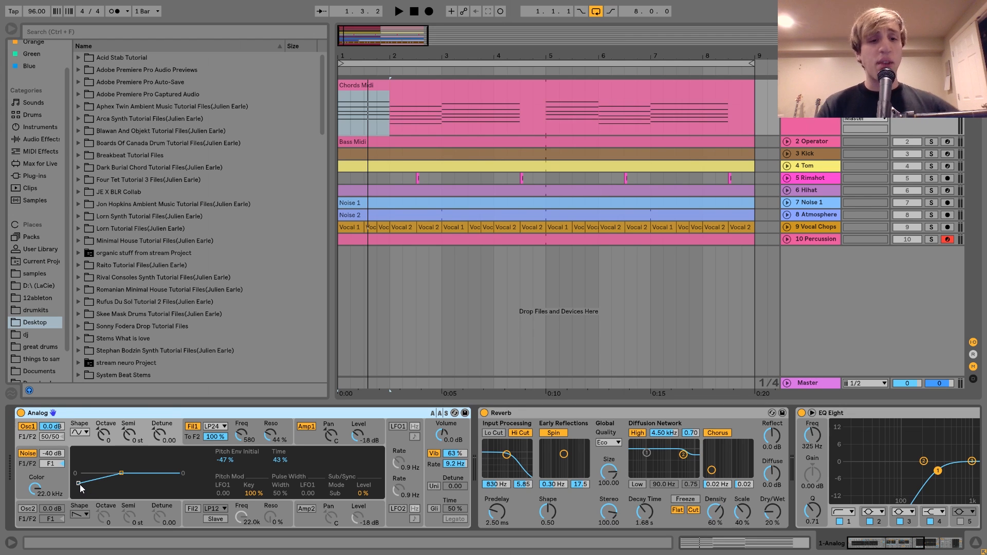
left_click(79, 485)
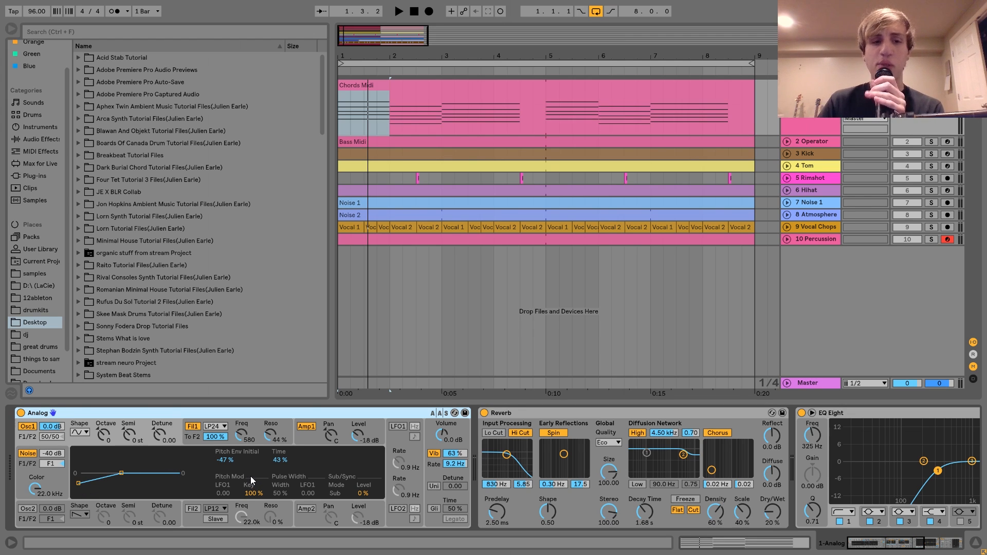
scroll(572, 507, "right", 10)
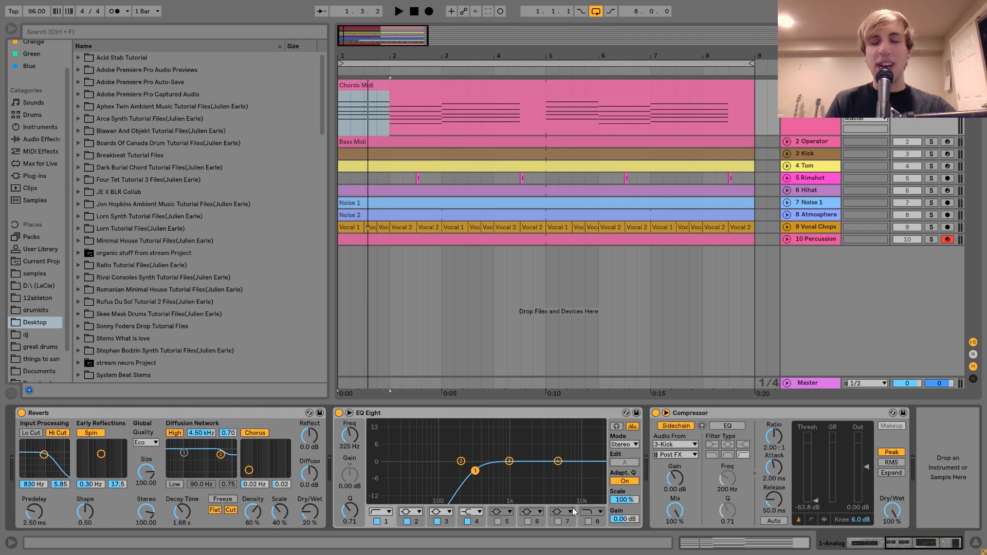
scroll(742, 442, "left", 10)
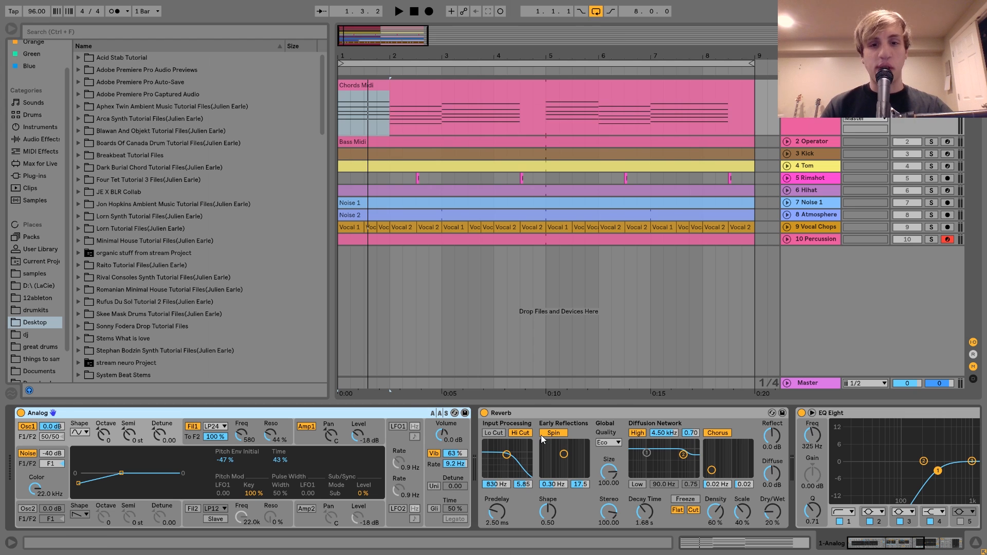
- Play the chords through the full device chain, and audition them again with the Compressor bypassed
key("space")
scroll(544, 438, "right", 10)
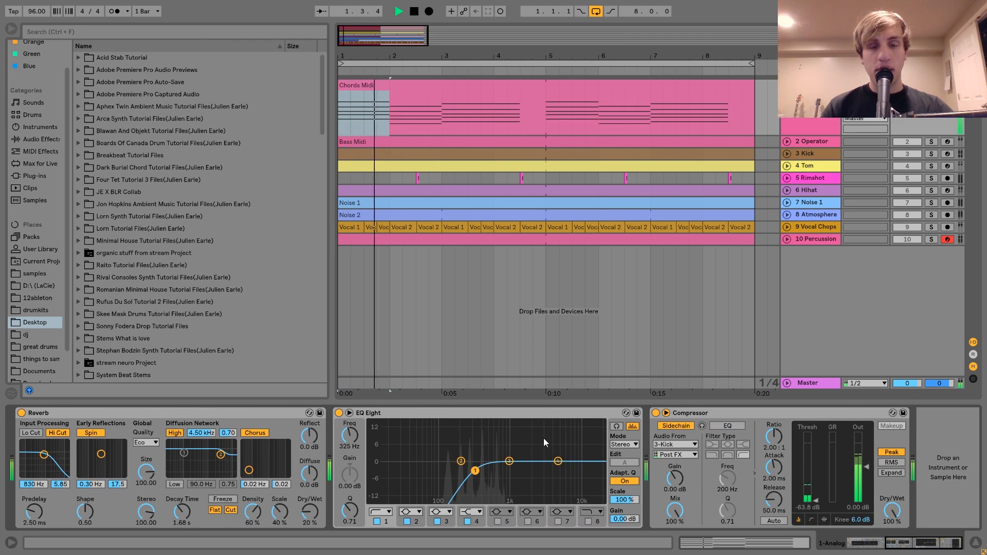
key("space")
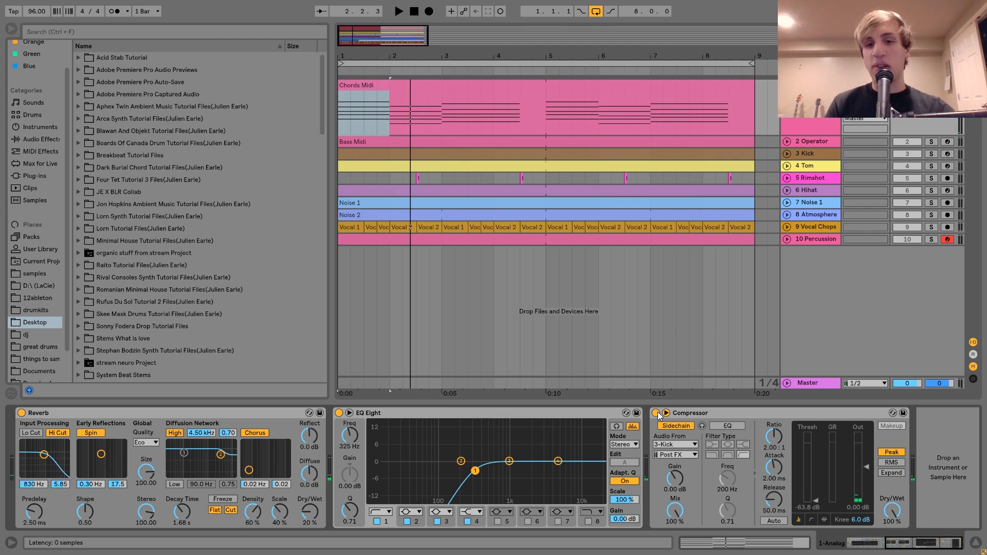
scroll(659, 412, "left", 10)
key("space")
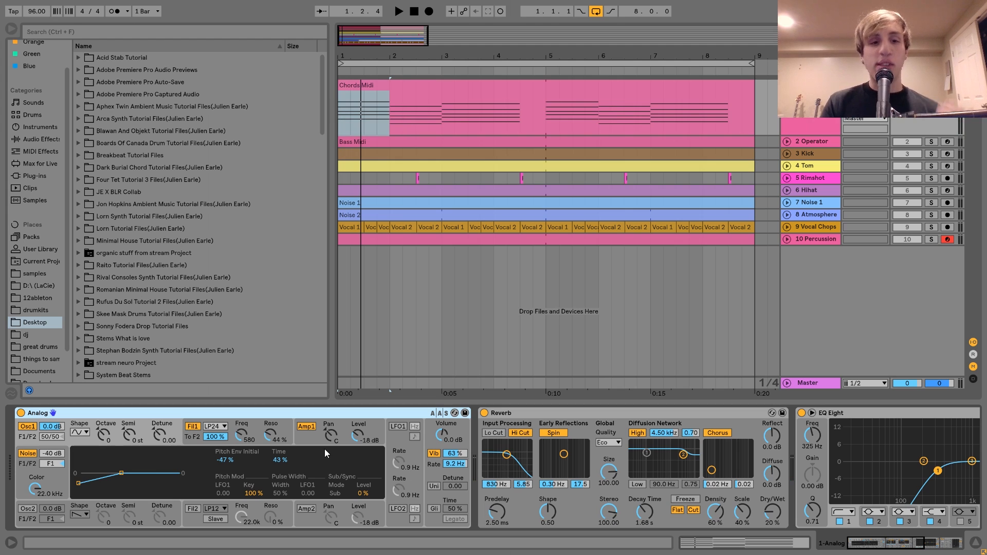
- Show Analog's filter 1 settings, audition the chords with that filter bypassed, and re-enable it
left_click(229, 427)
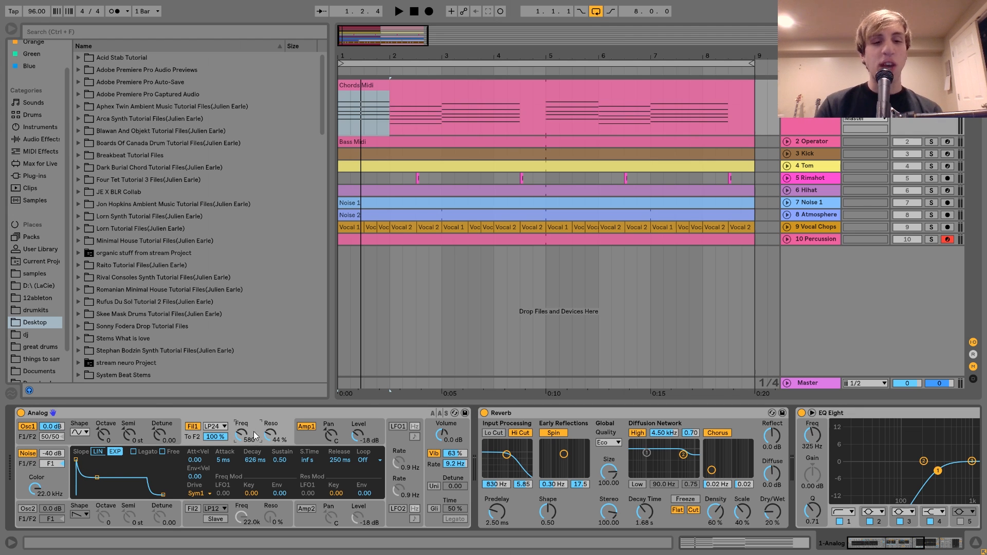
left_click(190, 427)
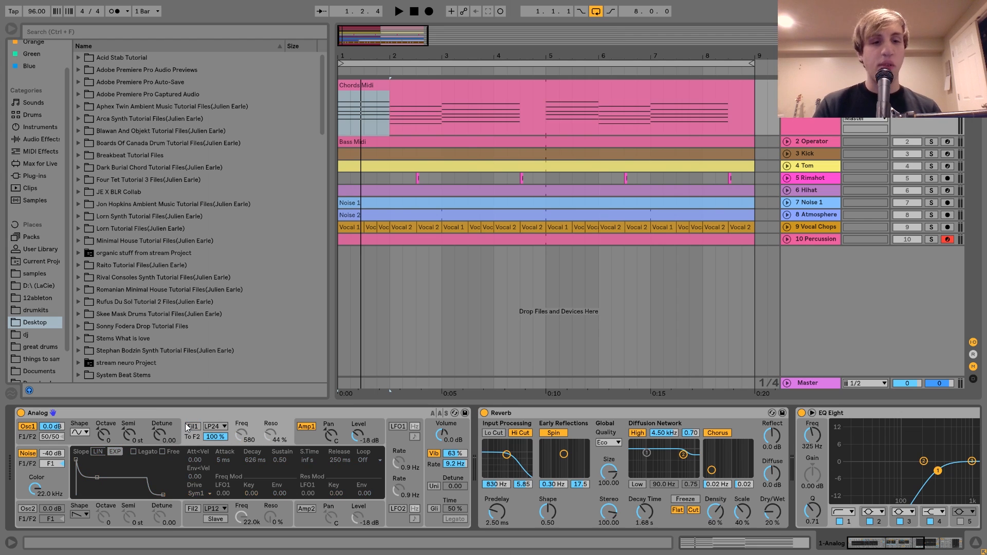
key("space")
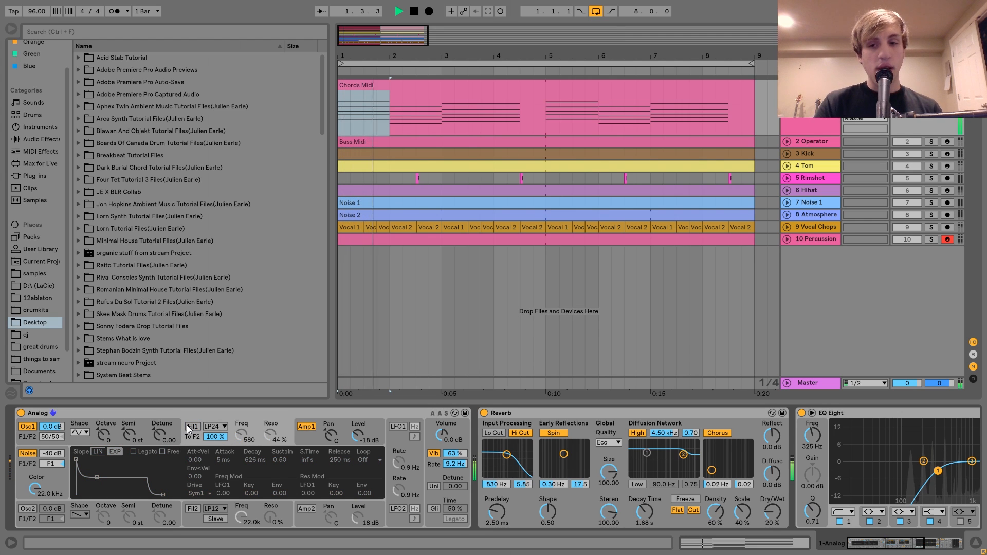
key("space")
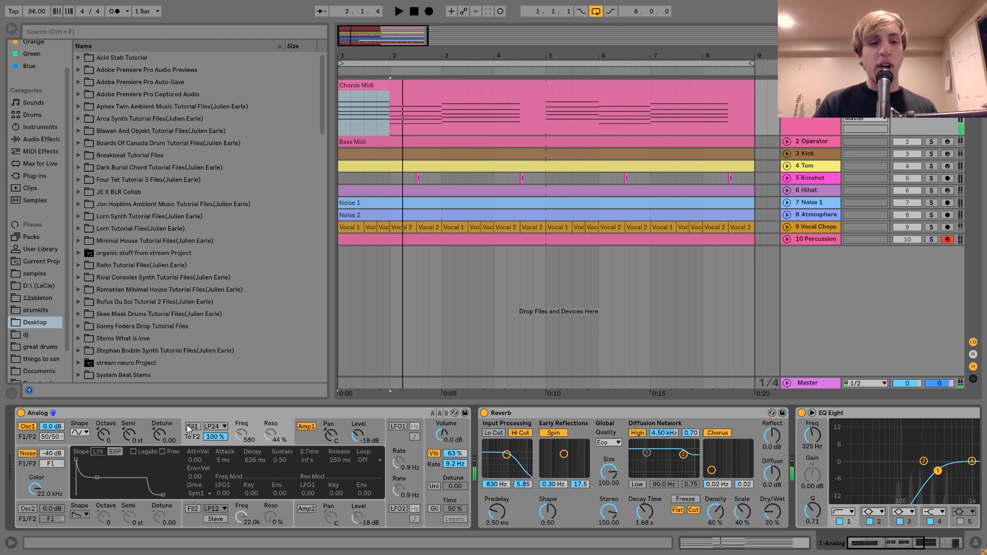
left_click(190, 428)
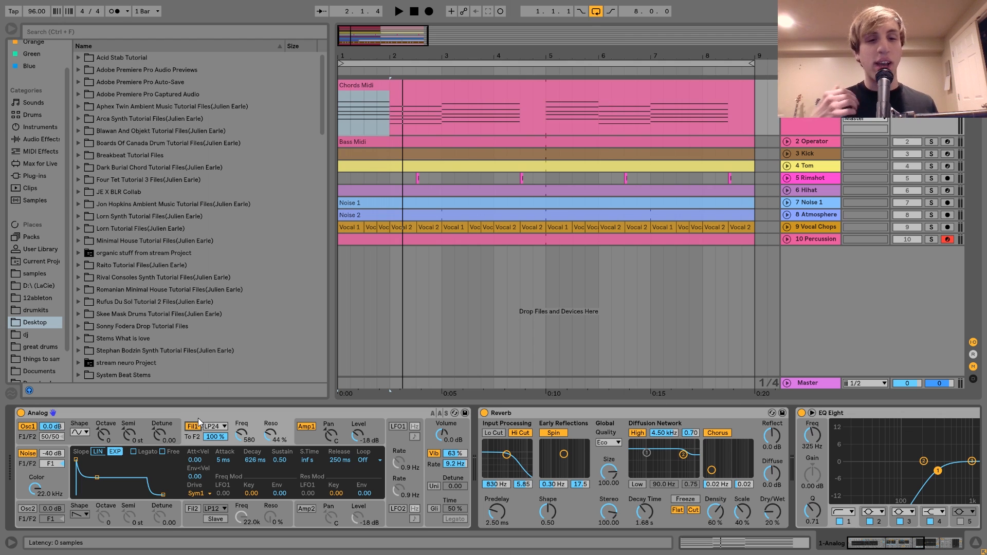
- Examine Analog's Amp1 envelope and vibrato settings, audition the chords, and look over the Reverb and EQ Eight settings
left_click(308, 433)
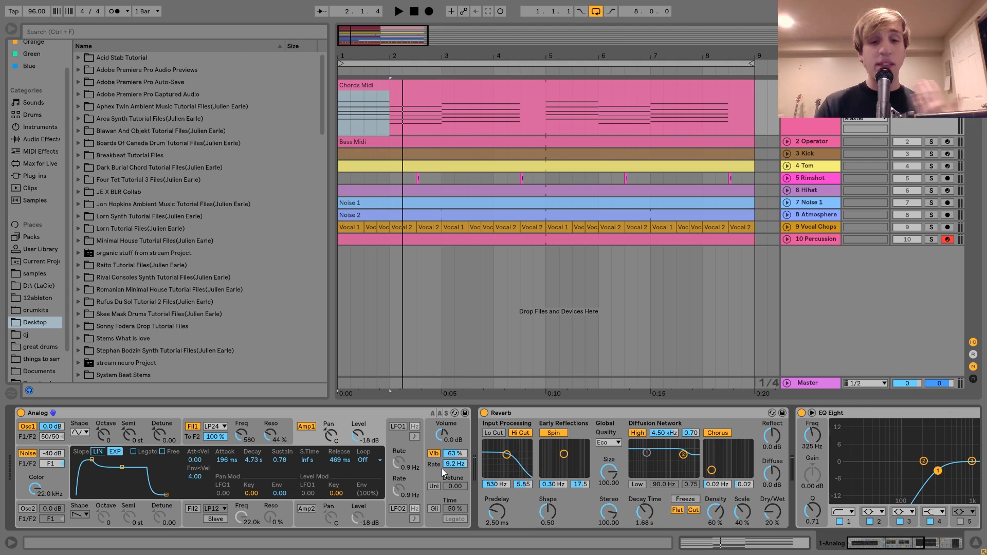
left_click(427, 473)
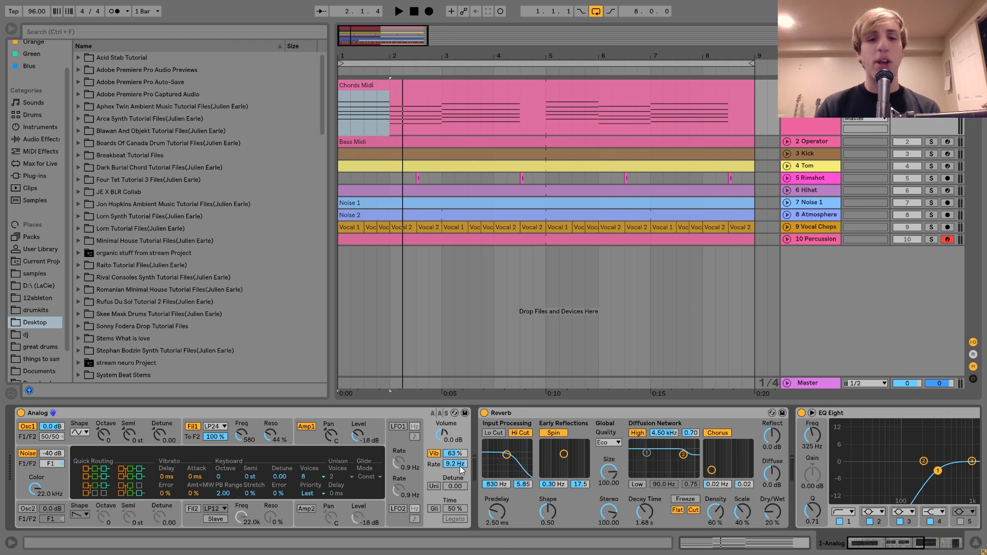
key("space")
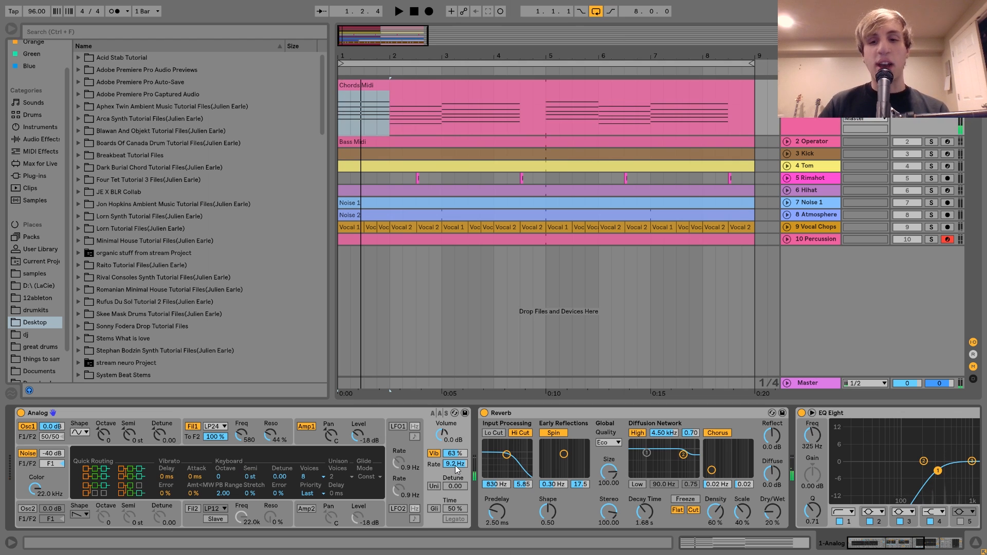
scroll(455, 465, "right", 5)
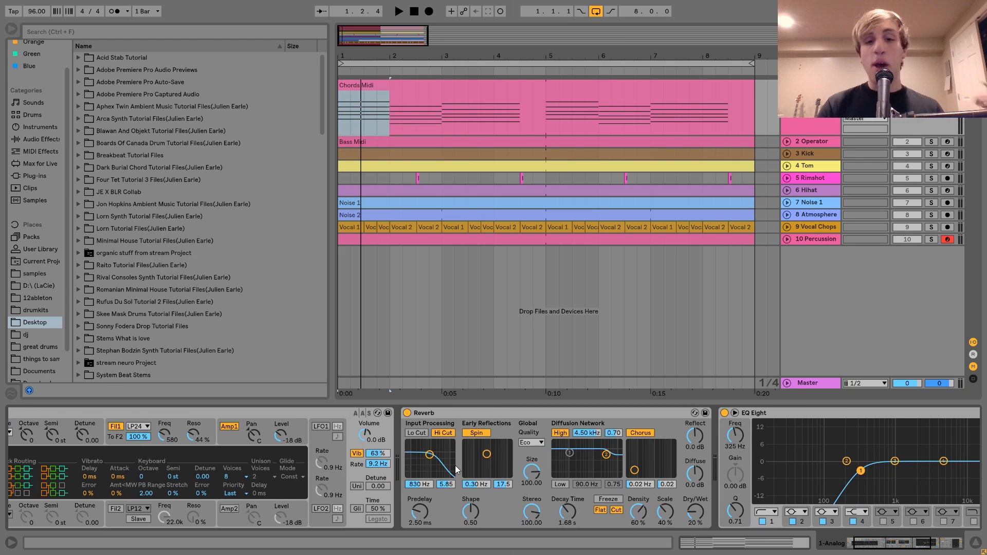
scroll(517, 510, "right", 5)
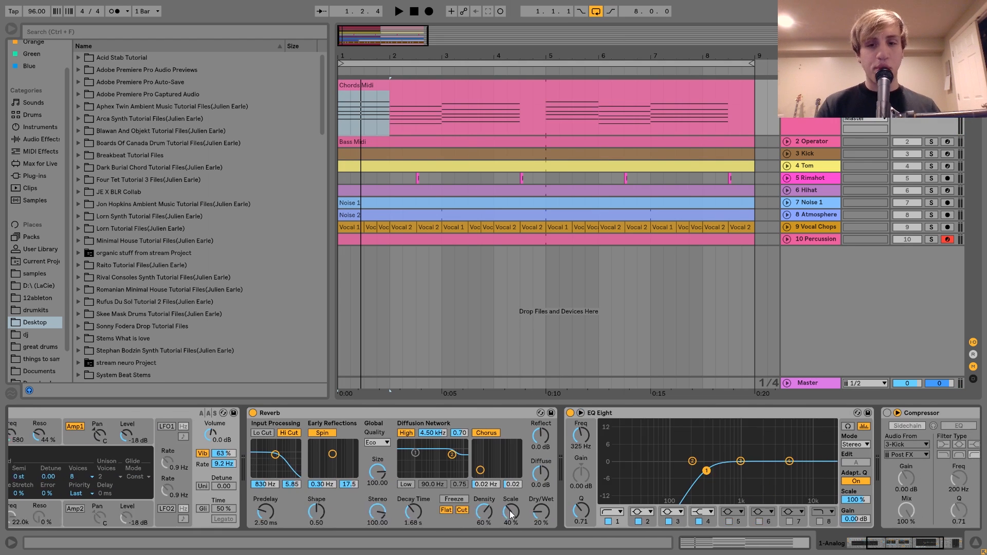
scroll(511, 511, "right", 2)
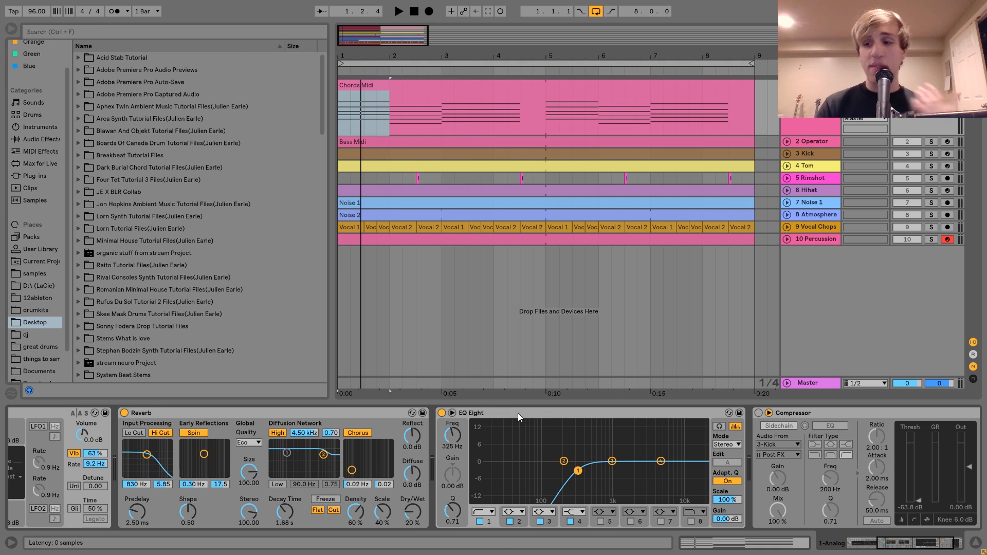
- Turn the Compressor with its 3-Kick sidechain back on, audition the chords, and select the device
scroll(591, 471, "right", 4)
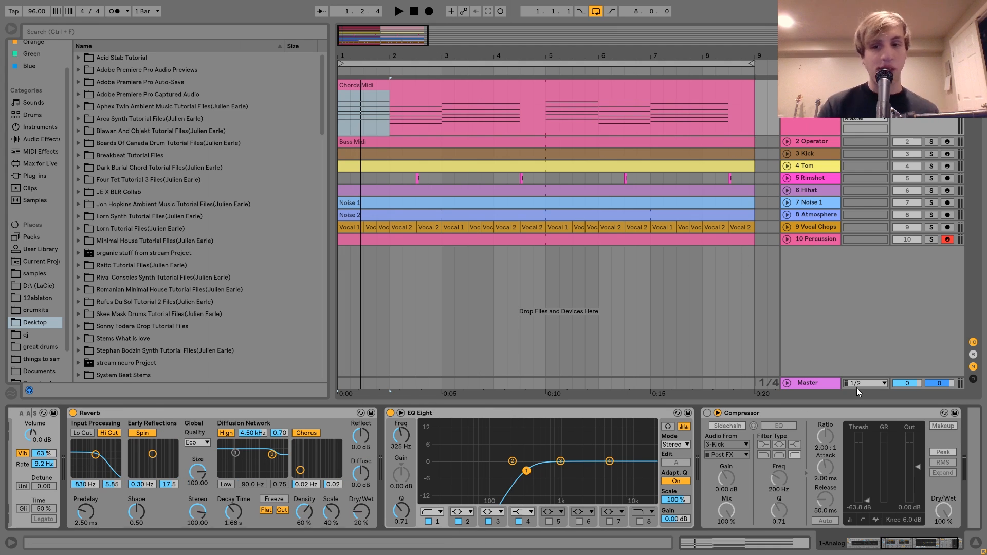
left_click(725, 425)
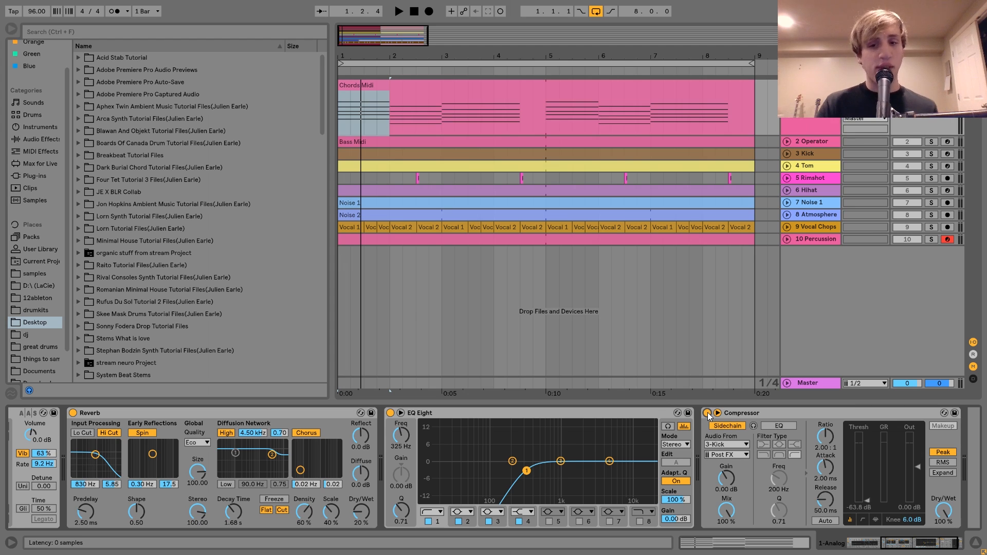
scroll(708, 413, "right", 4)
key("space")
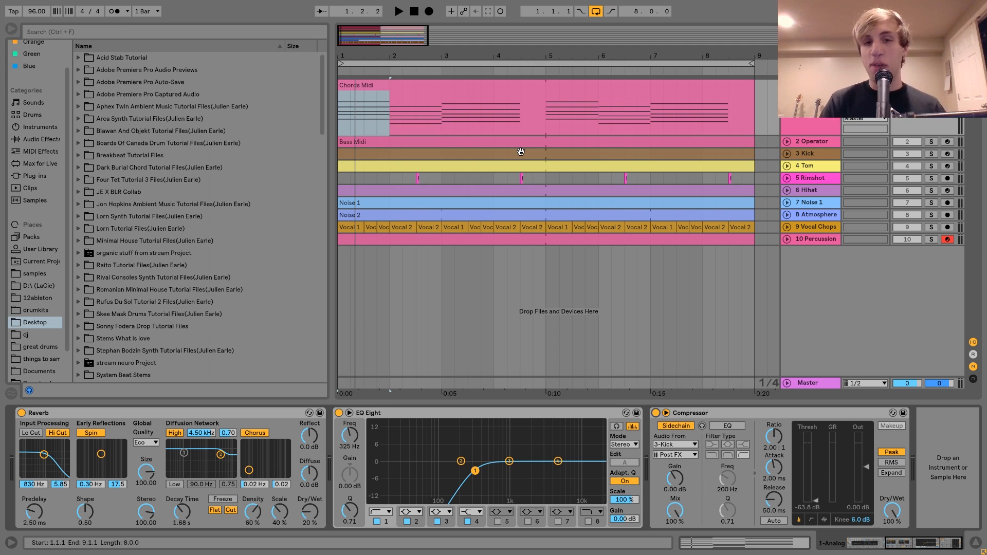
left_click(692, 414)
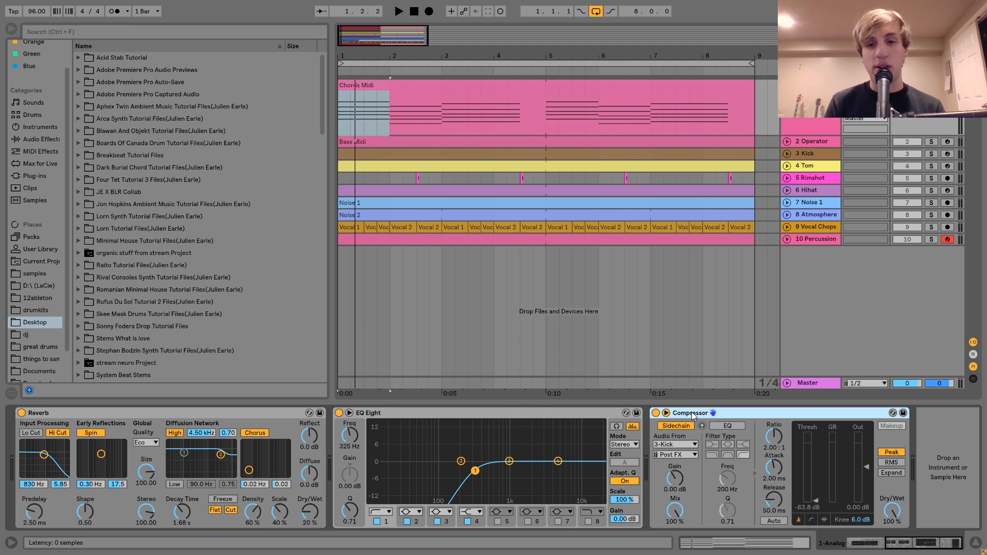
- Audition the chords once more, and unfold, solo and play the bass line on the 2 Operator track
key("space")
key("space")
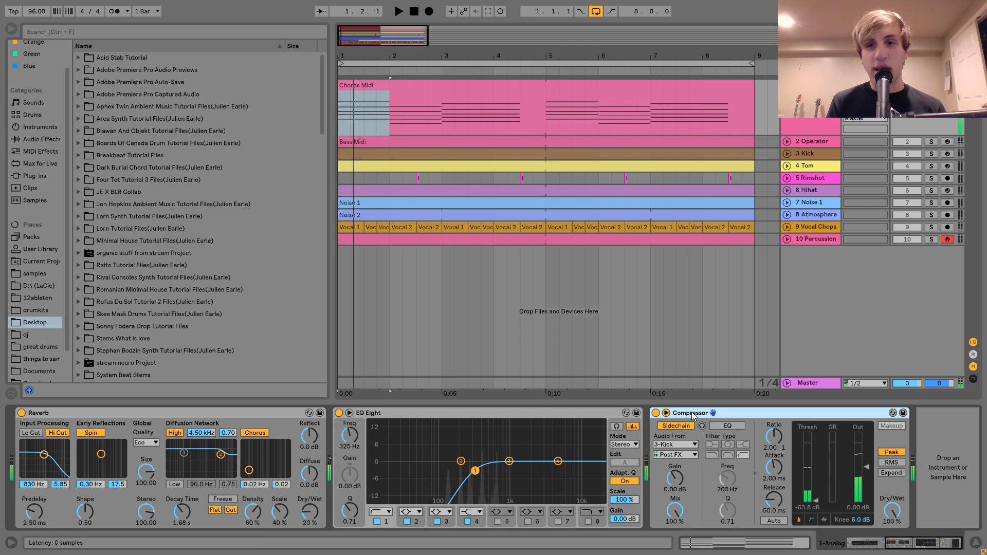
left_click(785, 141)
left_click(932, 141)
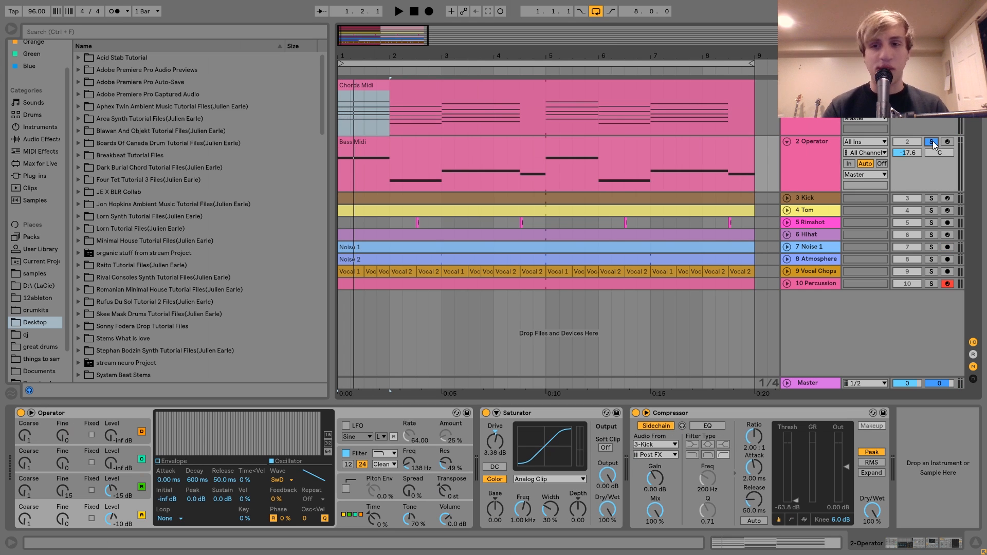
key("space")
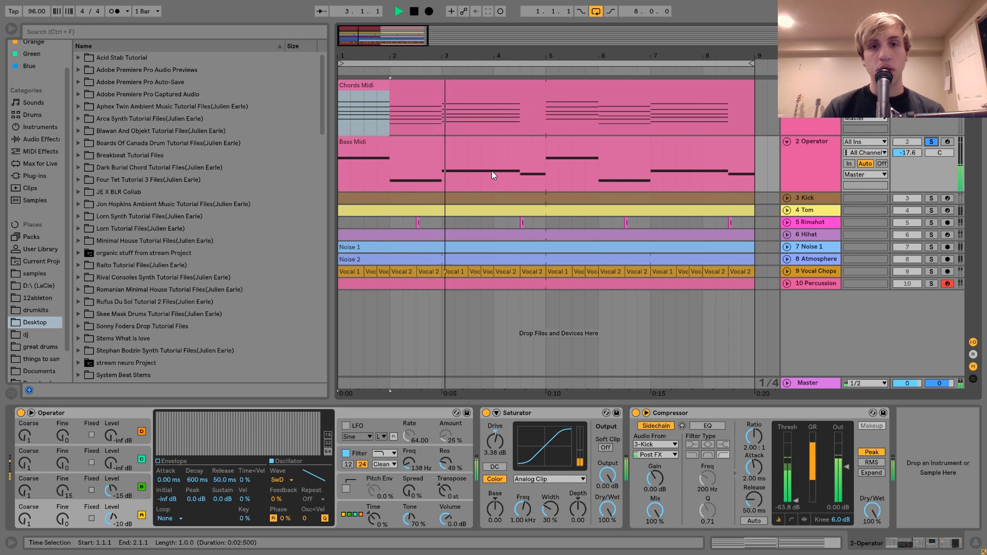
key("space")
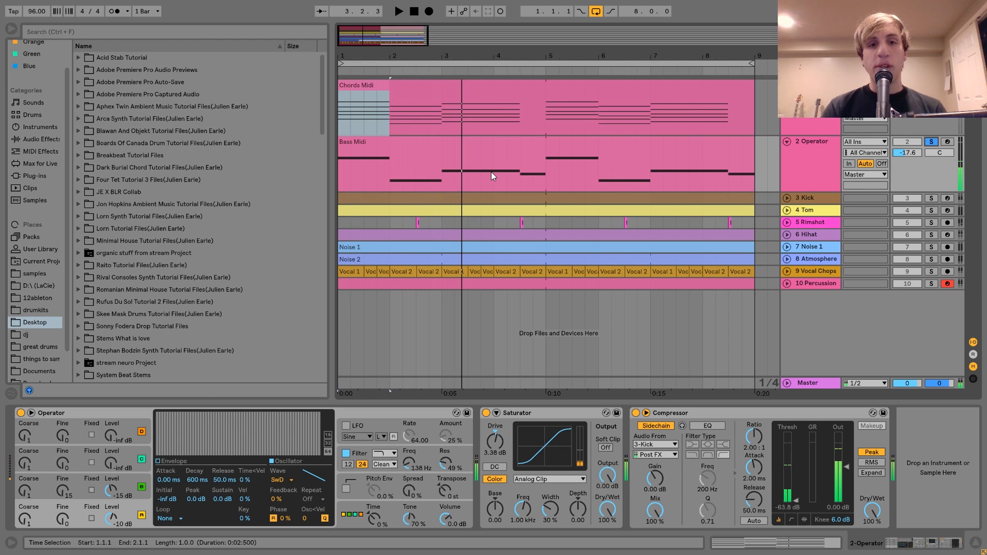
- Examine the notes in the Bass Midi clip, and play all tracks from bar 4 with the 2 Operator track unsoloed
double_click(480, 143)
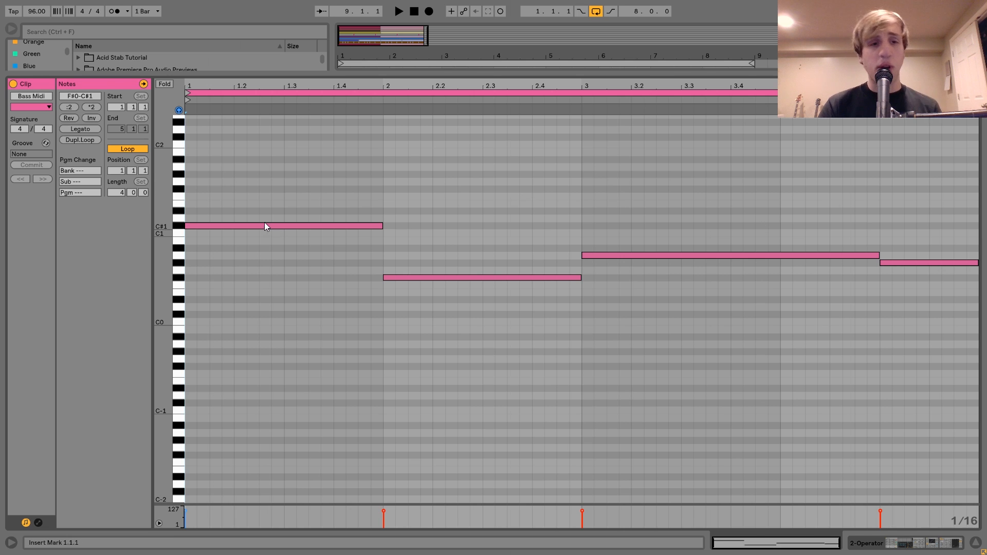
left_click(898, 262)
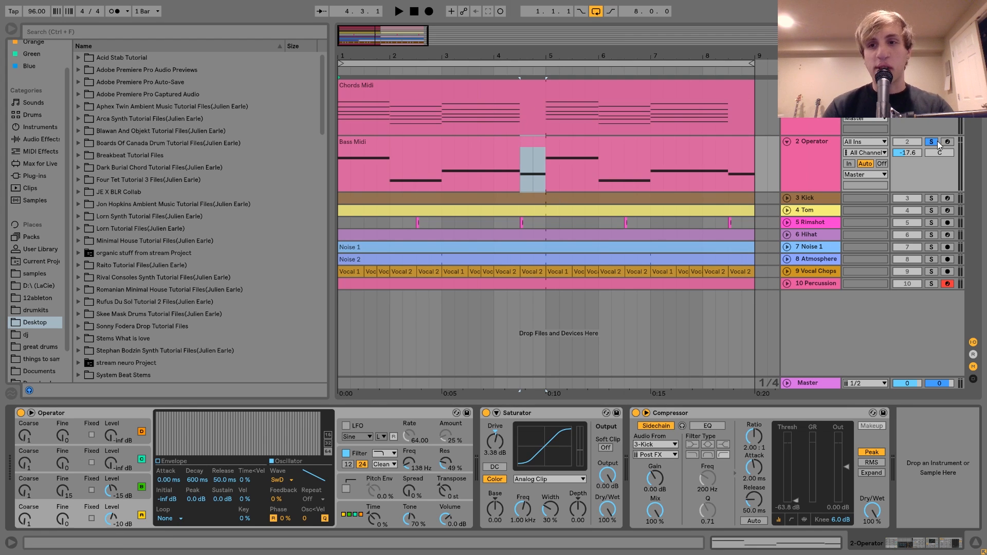
left_click(936, 142)
left_click(495, 112)
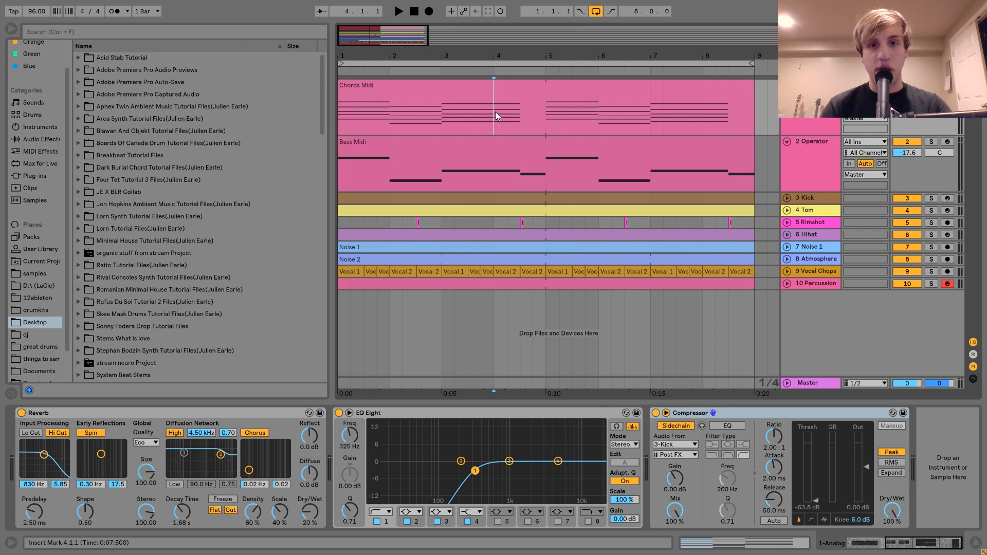
key("space")
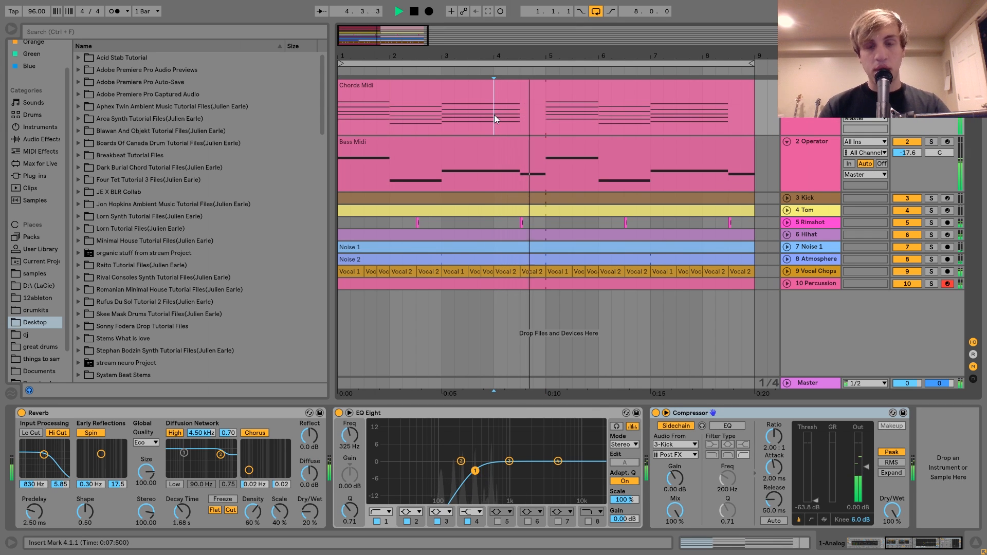
key("space")
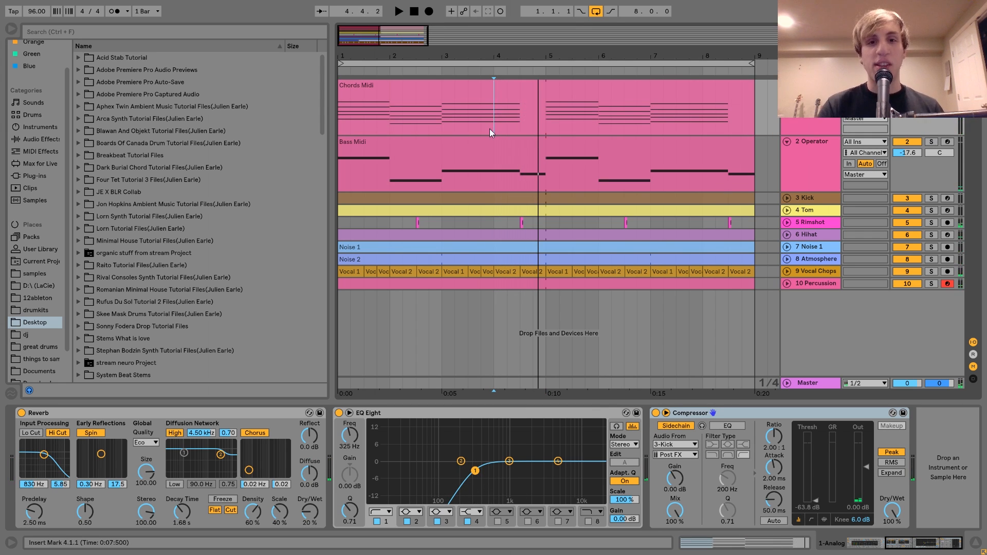
- Examine the bass track's Operator filter envelope and global settings, and look over its Saturator and Compressor
left_click(483, 142)
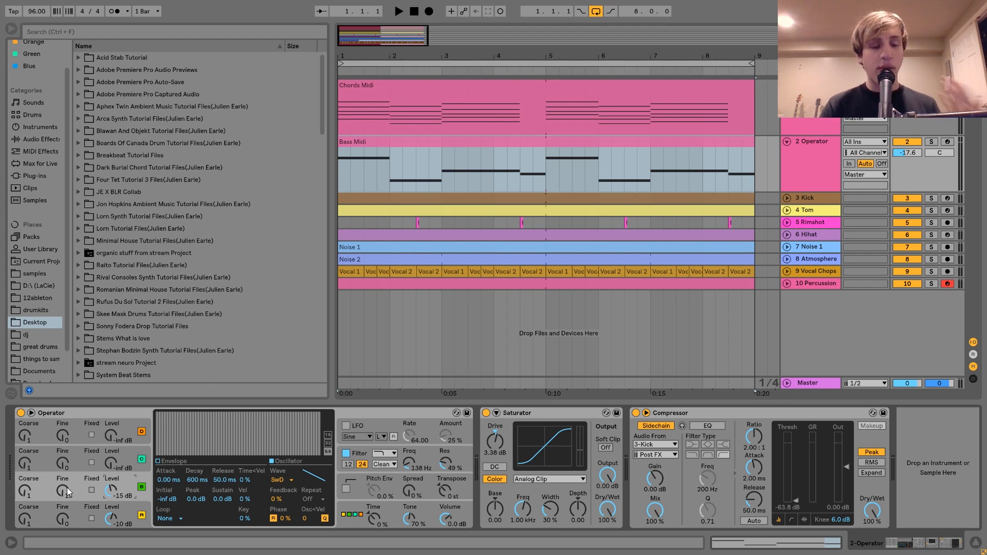
left_click(356, 457)
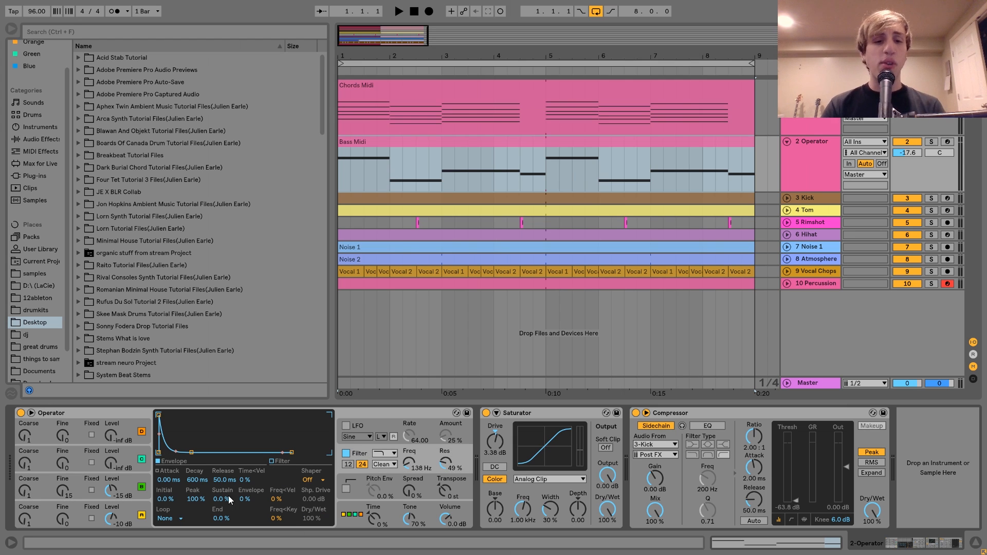
left_click(353, 520)
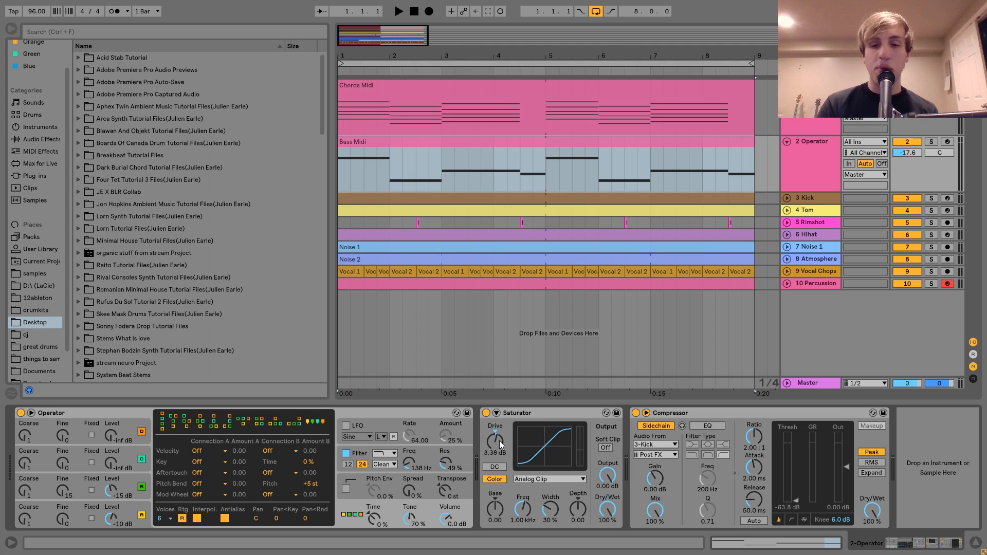
left_click(654, 415)
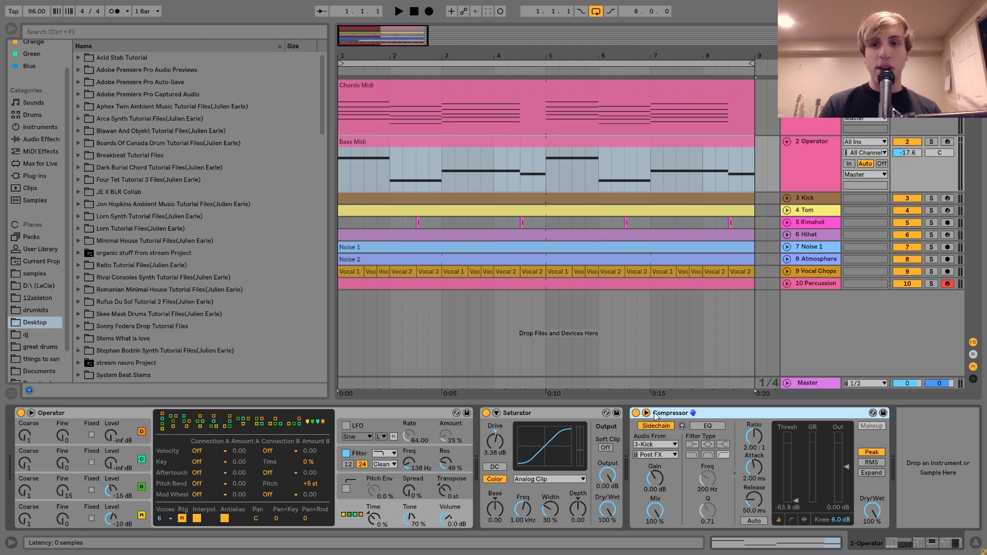
- Collapse the chords track and the 2 Operator bass track in the arrangement
left_click(788, 142)
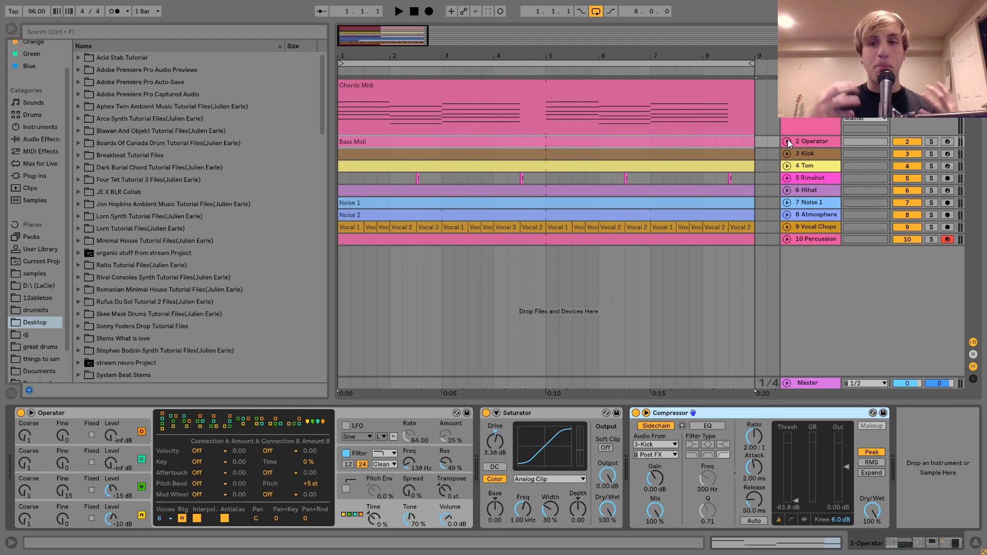
left_click(787, 142)
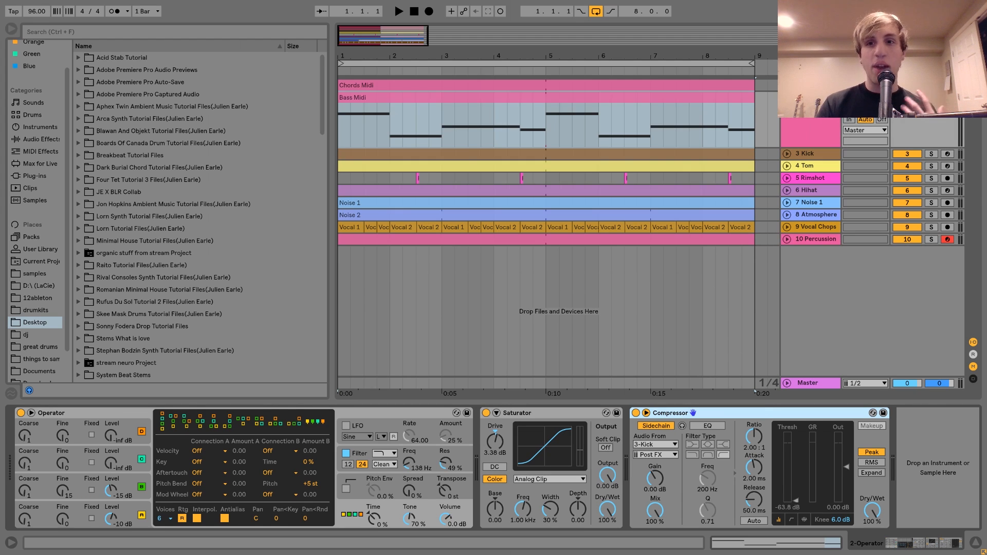
left_click(788, 85)
left_click(787, 97)
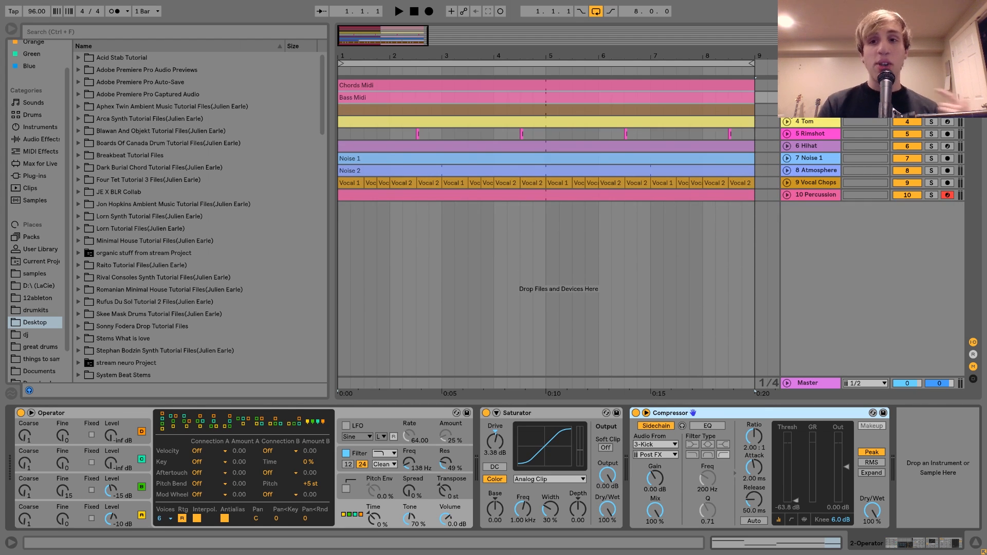
- Unfold the 3 Kick track, show its sampler, and audition the kick pattern soloed
left_click(788, 110)
left_click(811, 109)
left_click(931, 110)
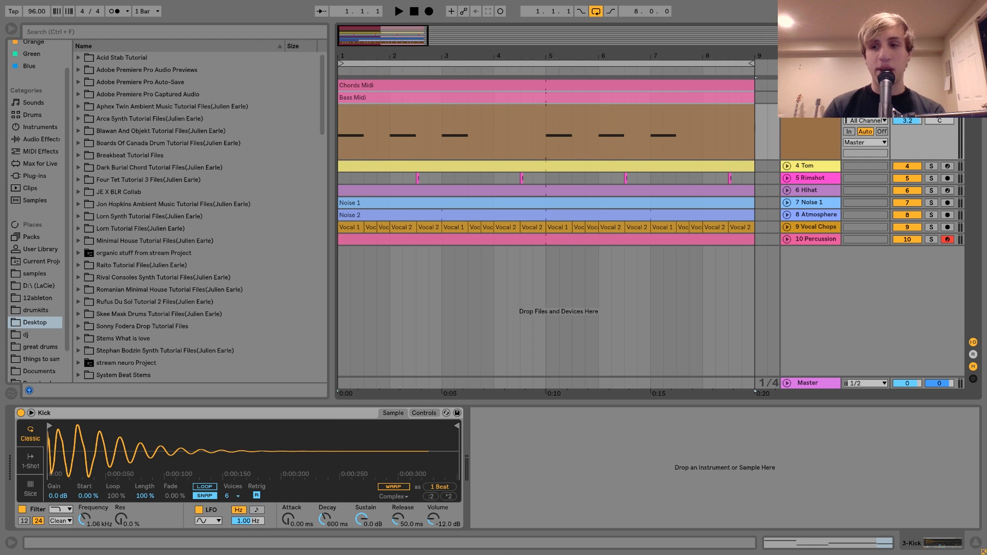
key("space")
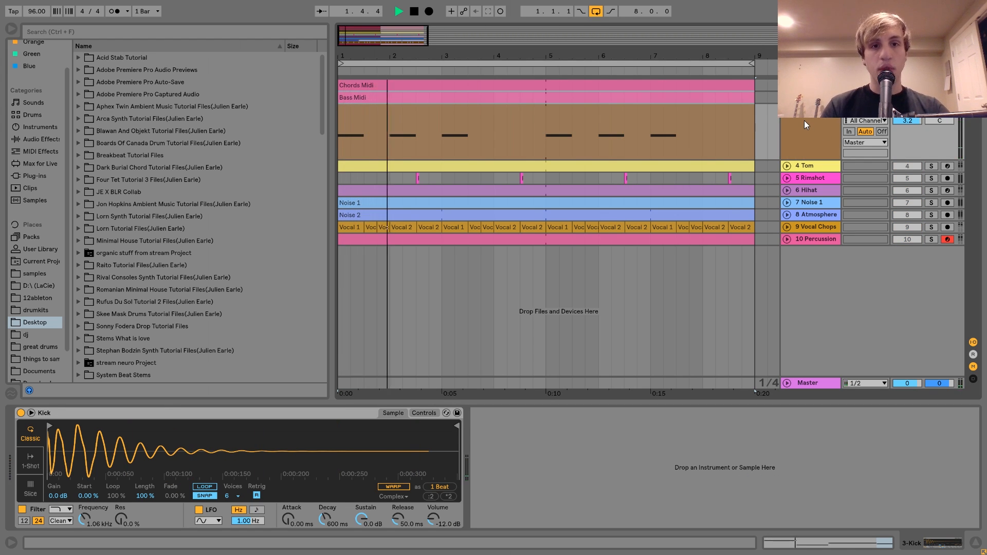
key("space")
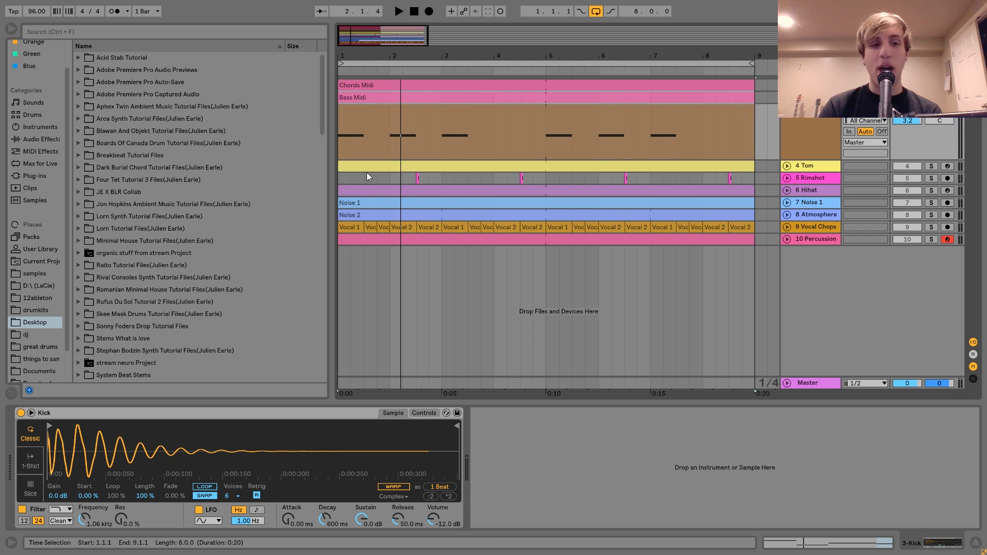
- Reveal the kick's sample file in the browser, play the kick with all tracks, and fold its track
right_click(66, 468)
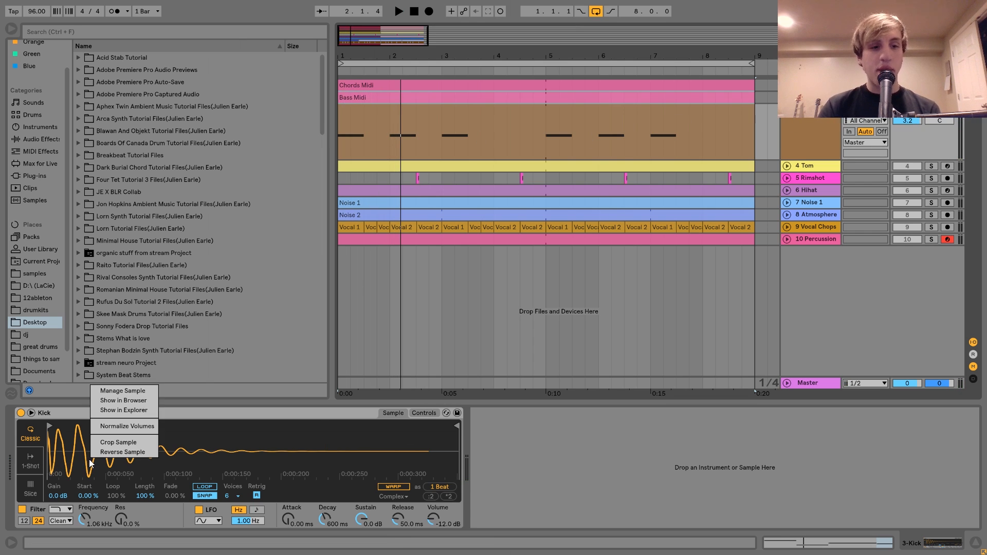
left_click(133, 410)
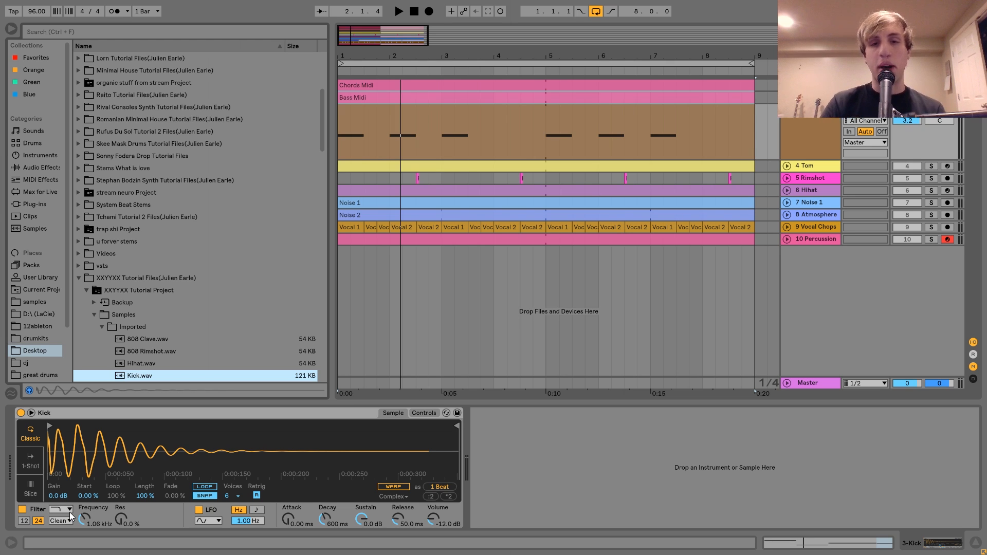
key("space")
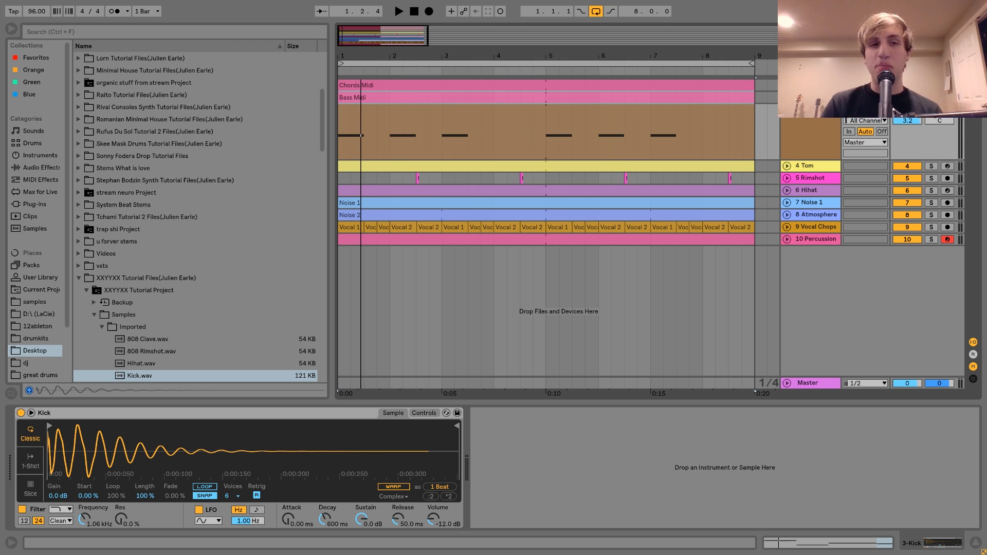
key("space")
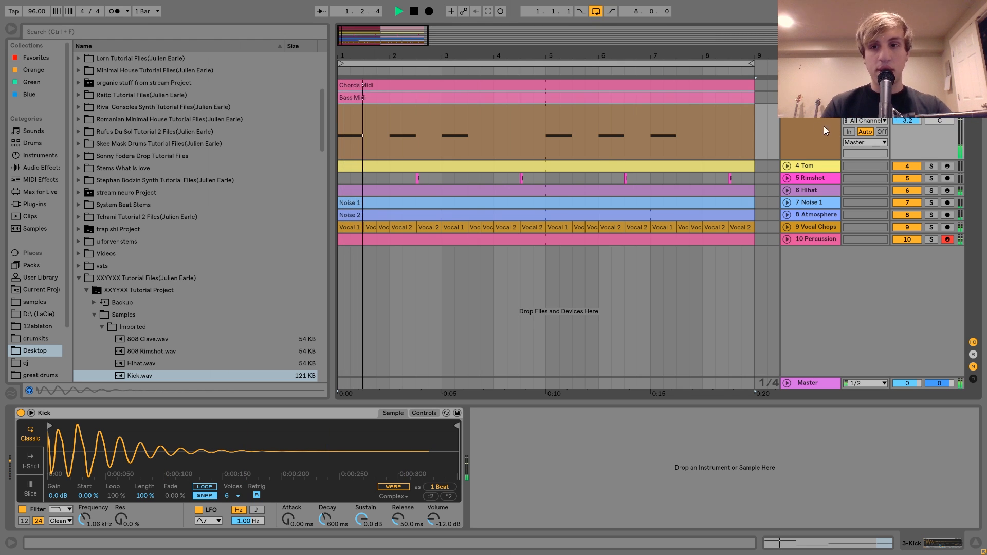
key("Left")
key("space")
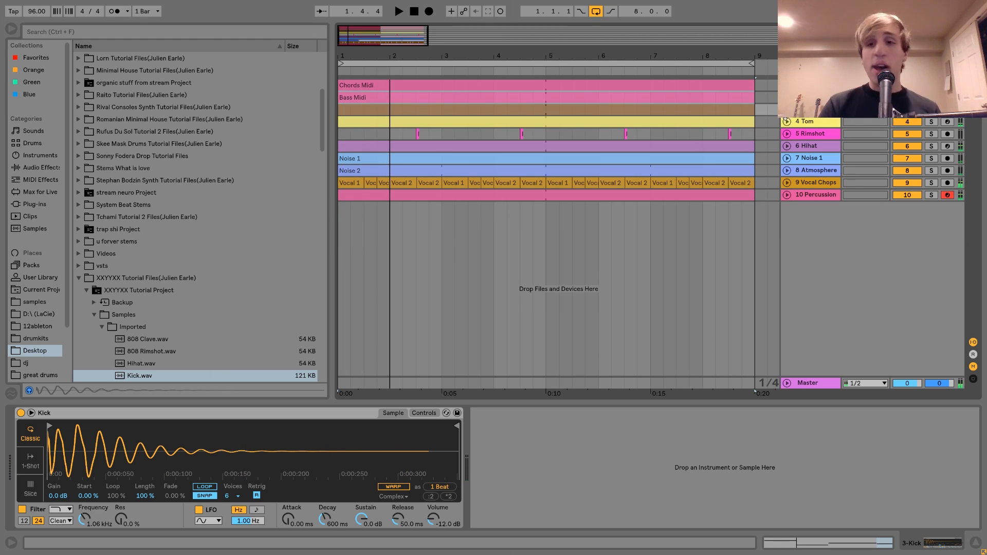
- Unfold and solo the 4 Tom track, and audition its pattern
left_click(787, 121)
left_click(932, 121)
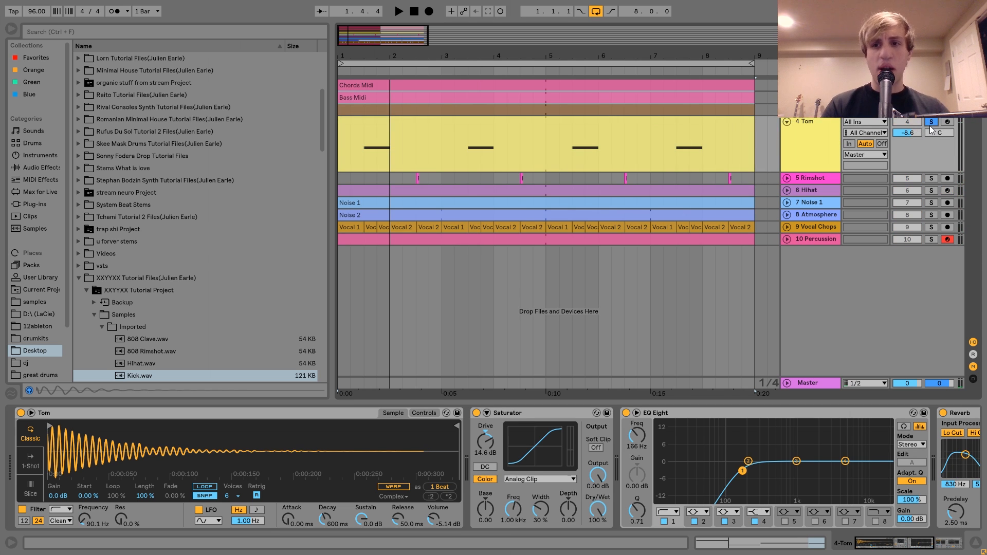
key("space")
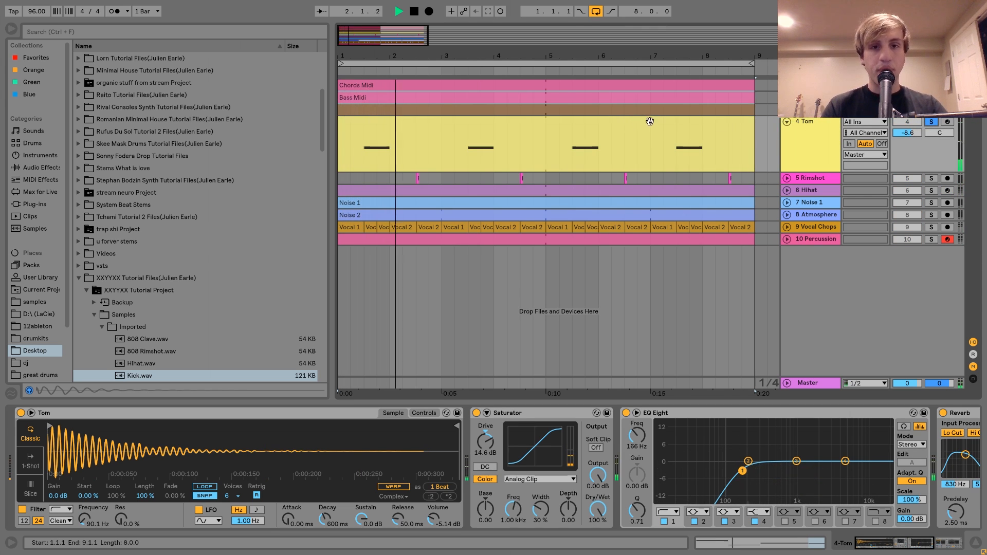
key("space")
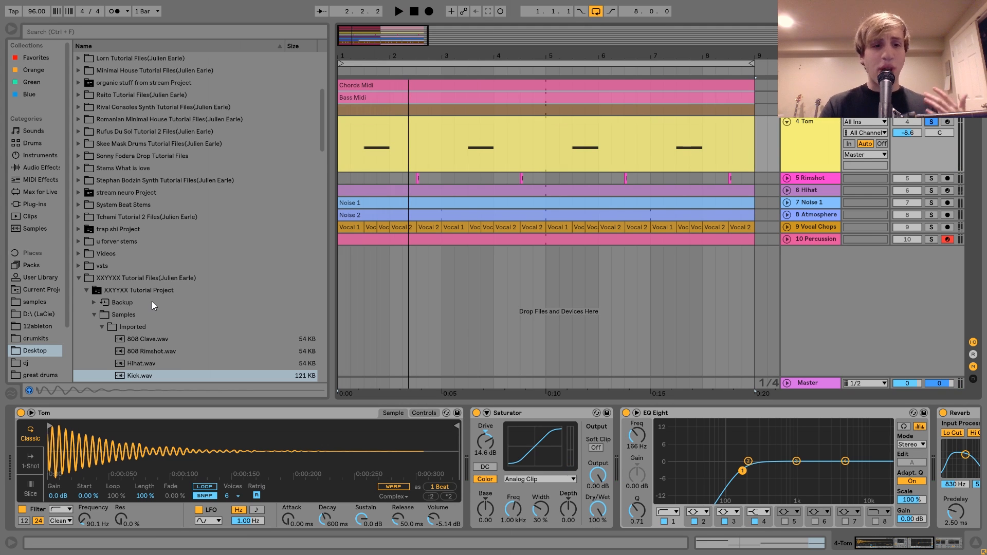
- Locate Tom.wav among the project's imported samples and preview the raw sample
scroll(152, 301, "down", 5)
scroll(153, 301, "down", 3)
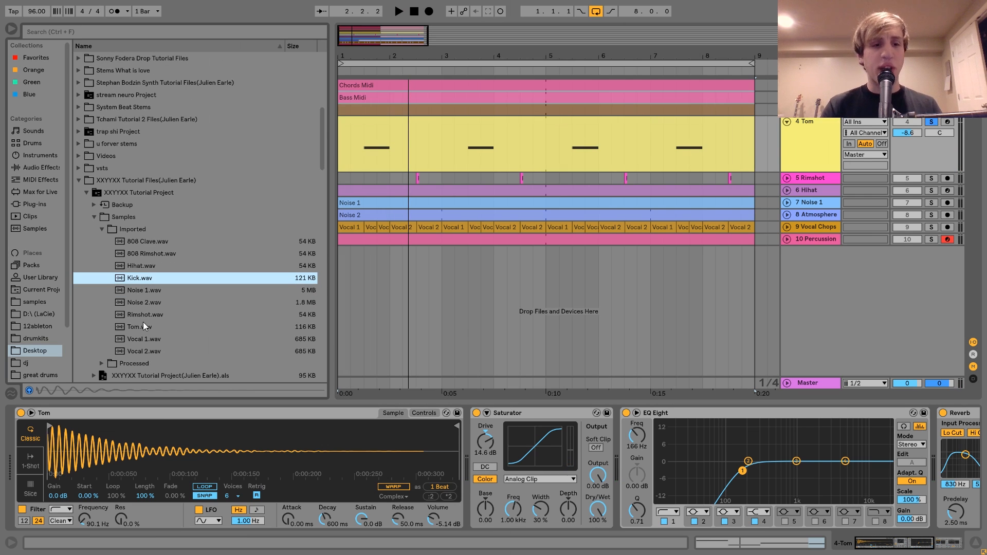
left_click(138, 328)
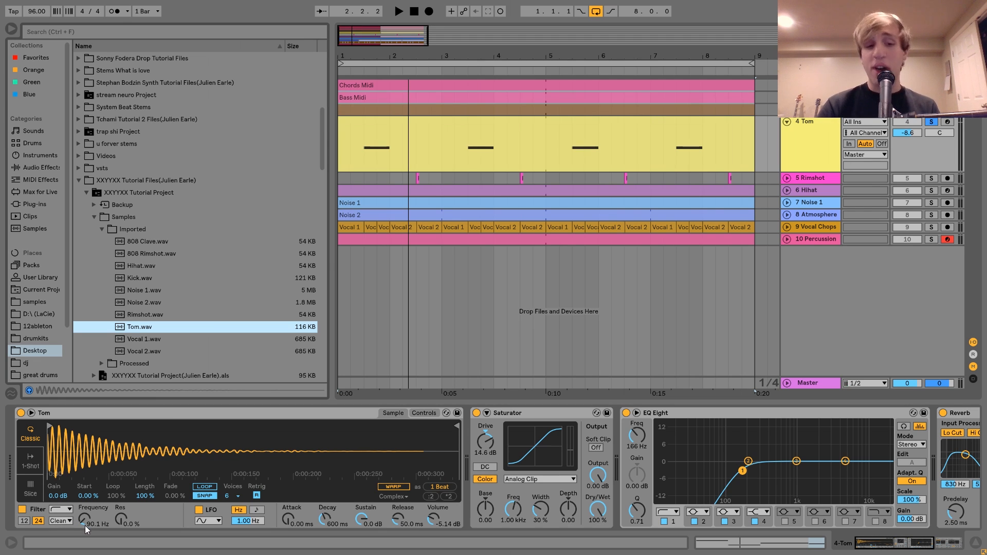
left_click(131, 327)
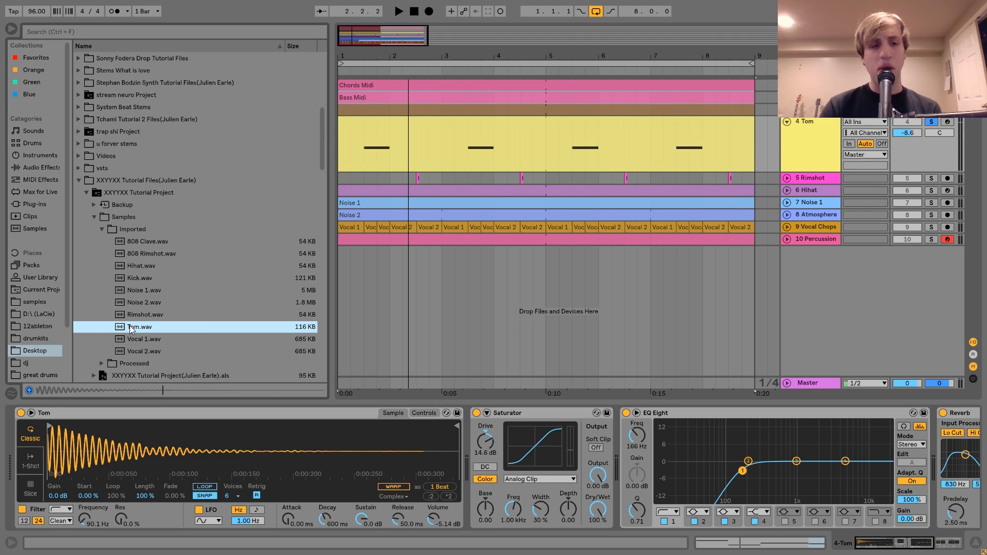
left_click(408, 392)
key("z")
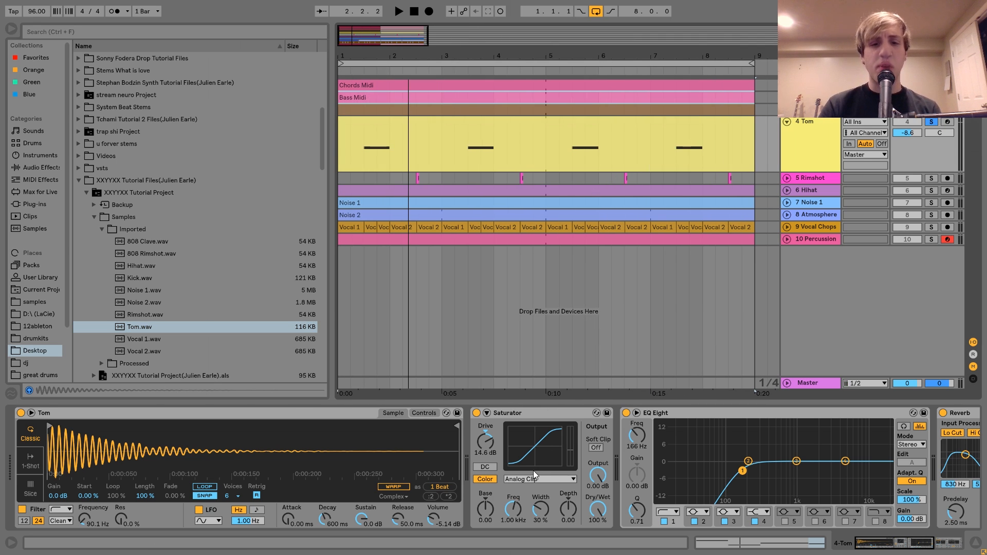
- Play the tom through its device chain and examine the sampler, Saturator, EQ Eight and Reverb settings
scroll(535, 474, "right", 2)
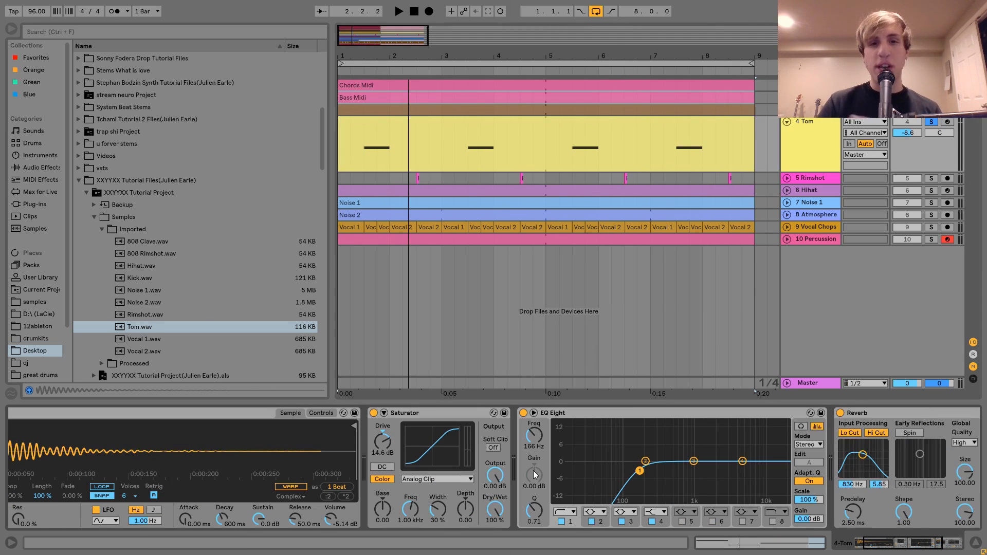
key("space")
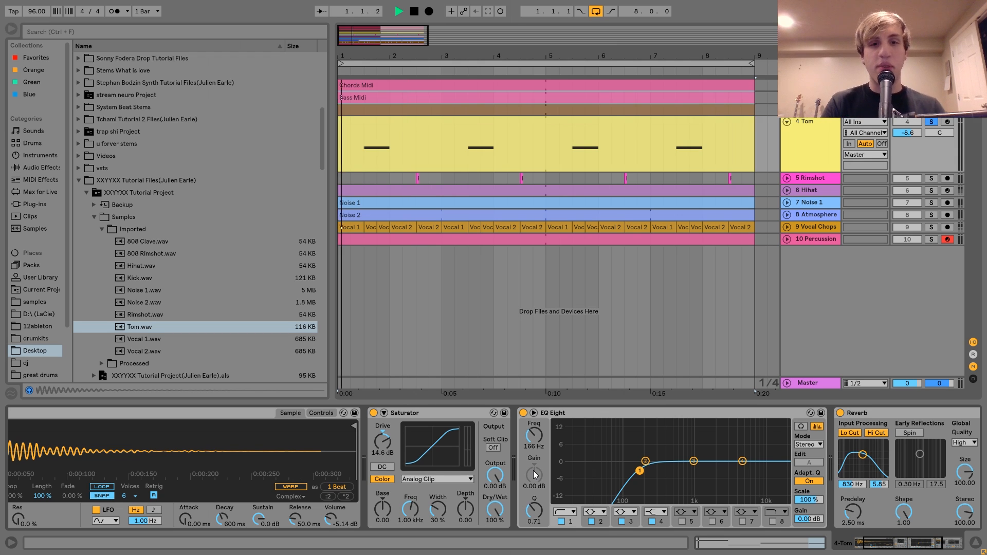
key("space")
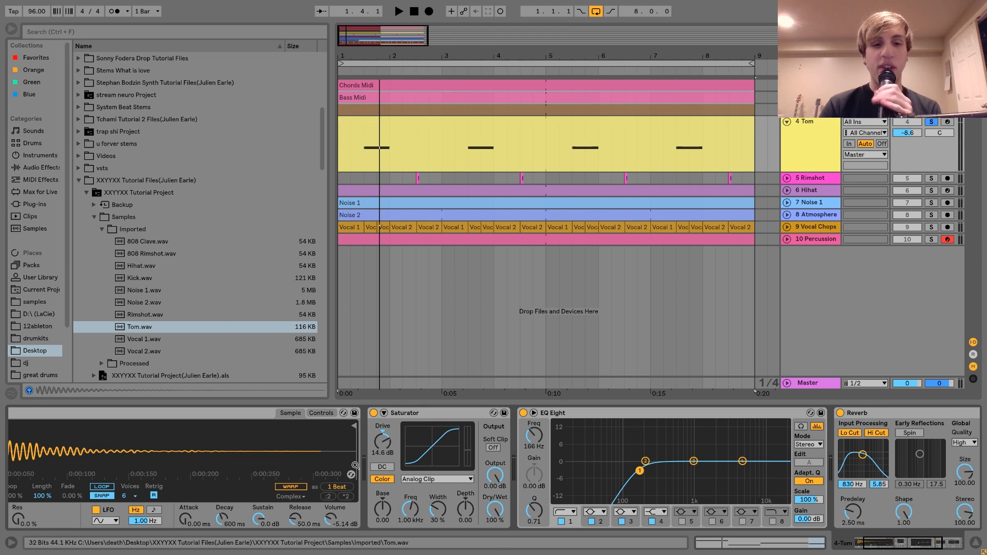
left_click(103, 519)
scroll(583, 416, "right", 5)
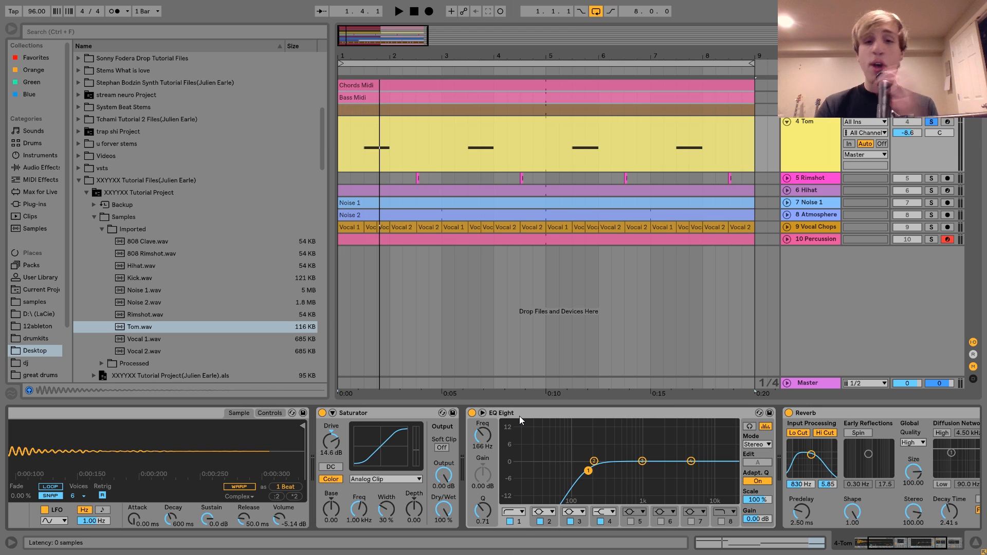
- Examine the tom's Reverb settings at the end of its device chain and play the tom pattern through it
scroll(520, 420, "right", 3)
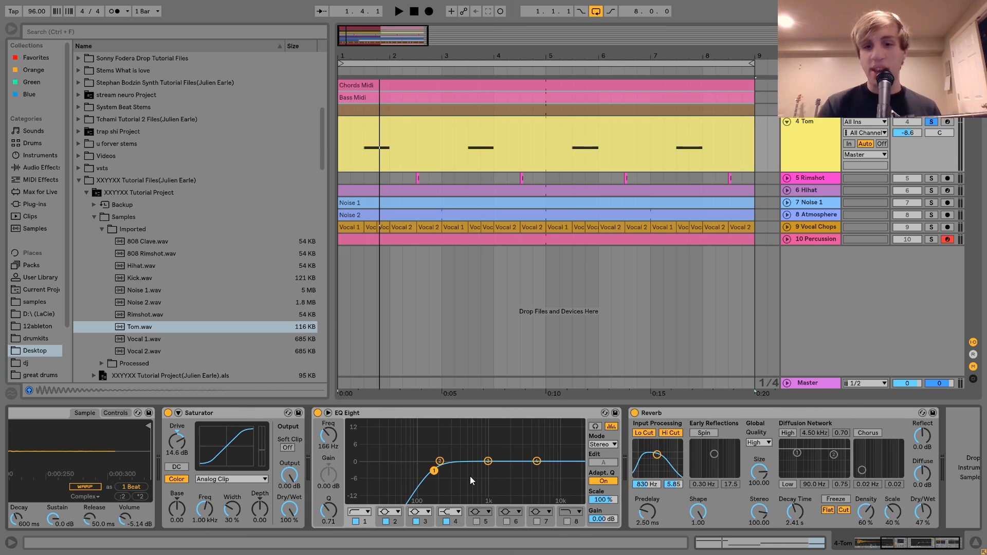
scroll(471, 481, "right", 1)
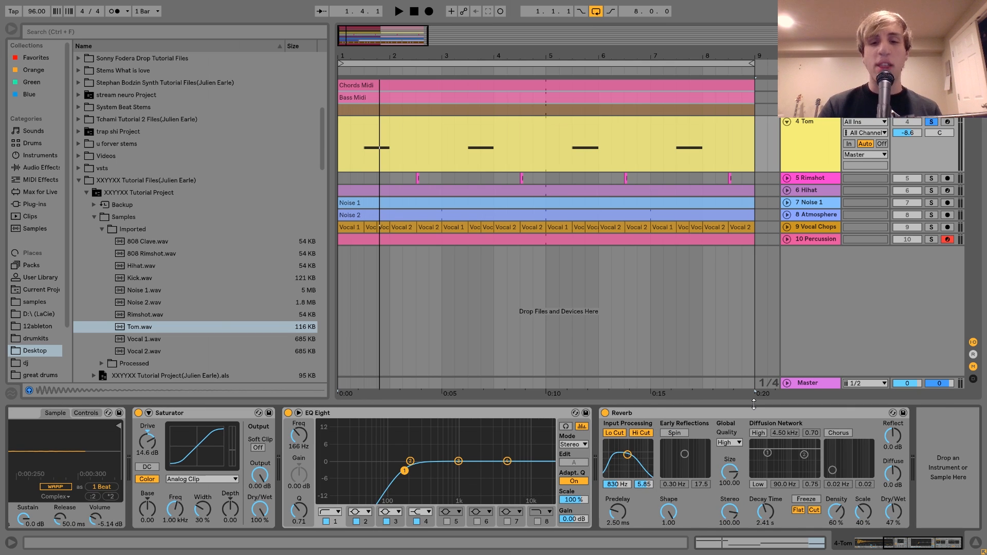
key("space")
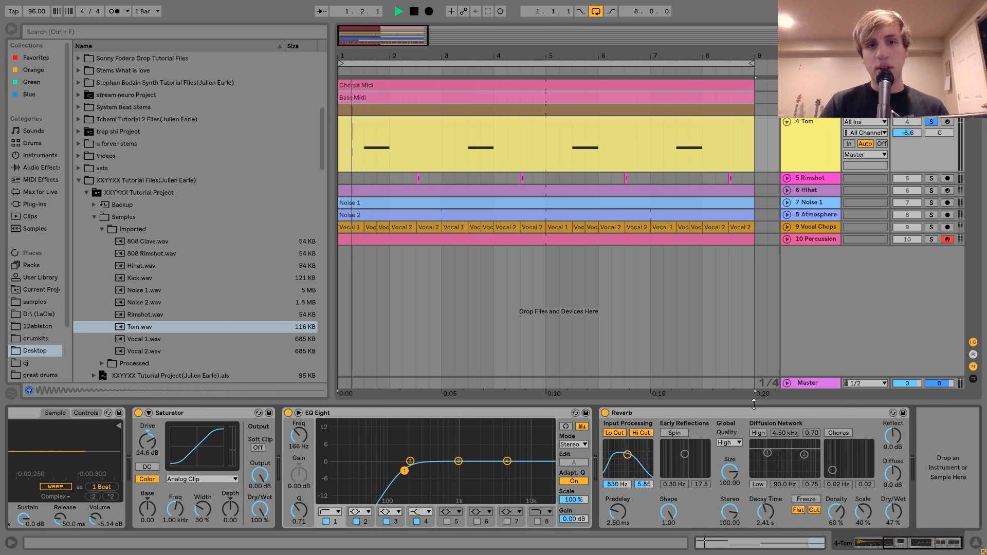
key("space")
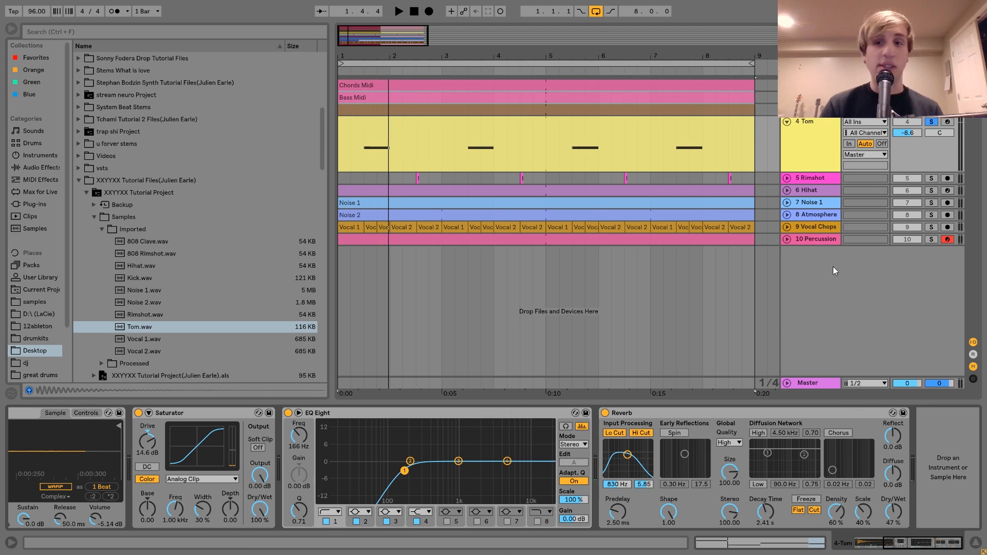
- Unfold and solo the 5 Rimshot track, audition its pattern from before the first hit, and preview the raw Rimshot.wav sample
left_click(787, 178)
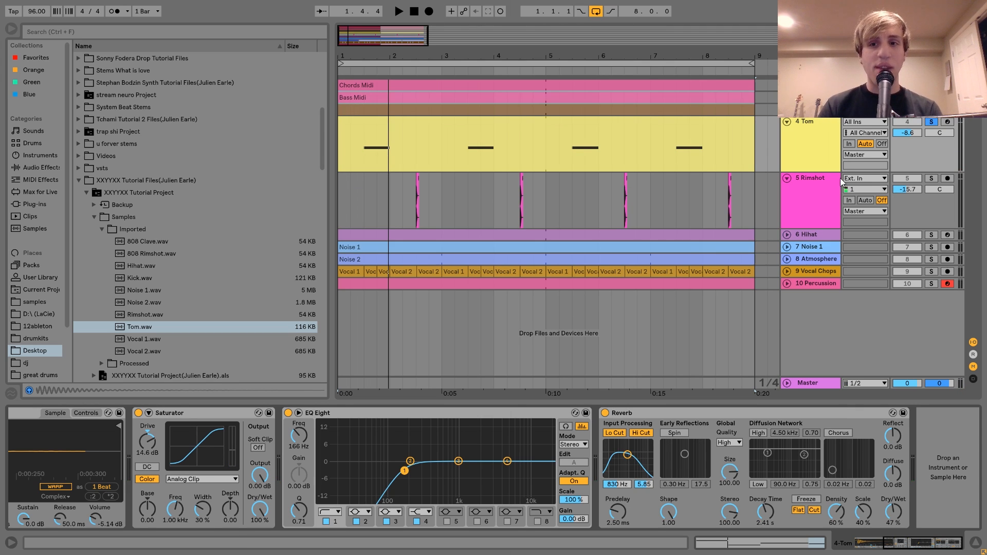
left_click(931, 179)
left_click(408, 202)
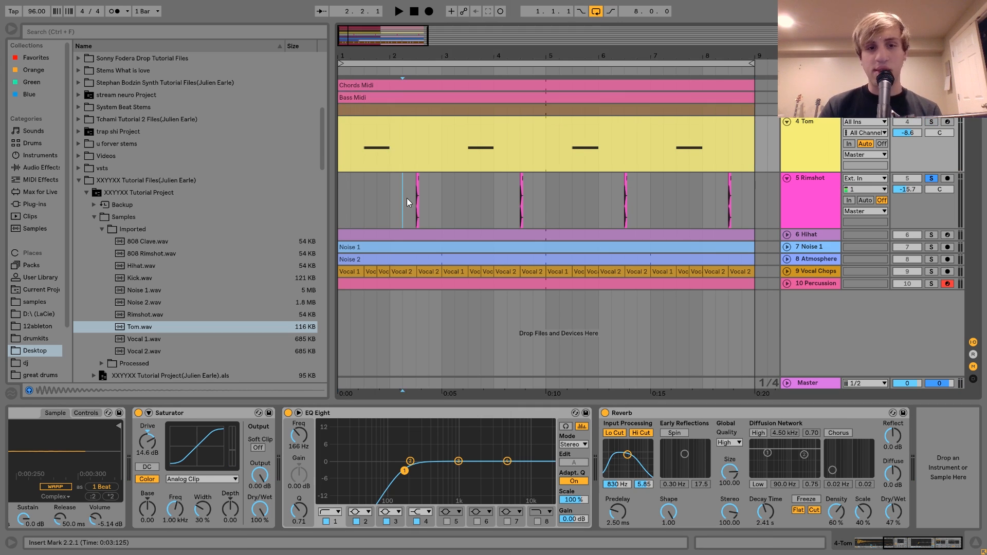
key("space")
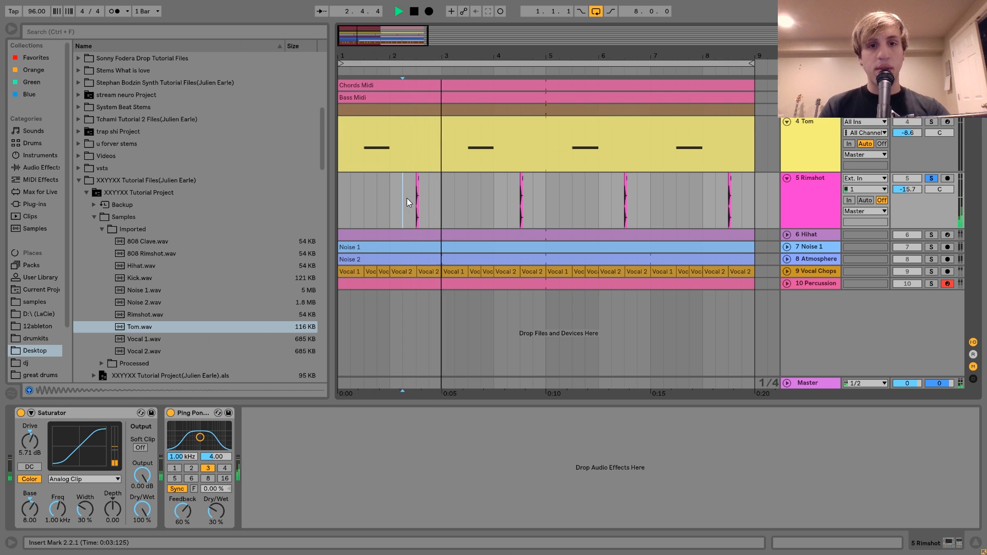
key("space")
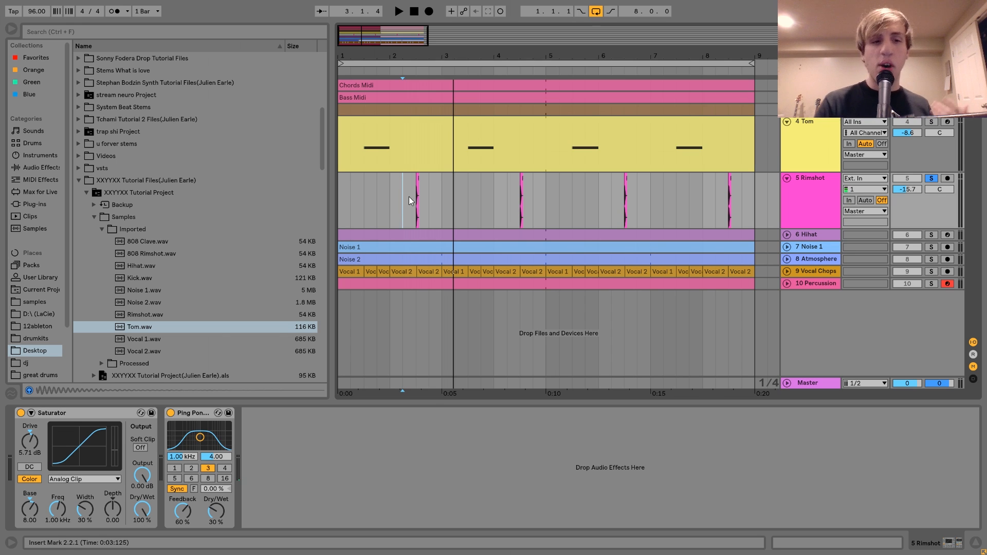
left_click(155, 319)
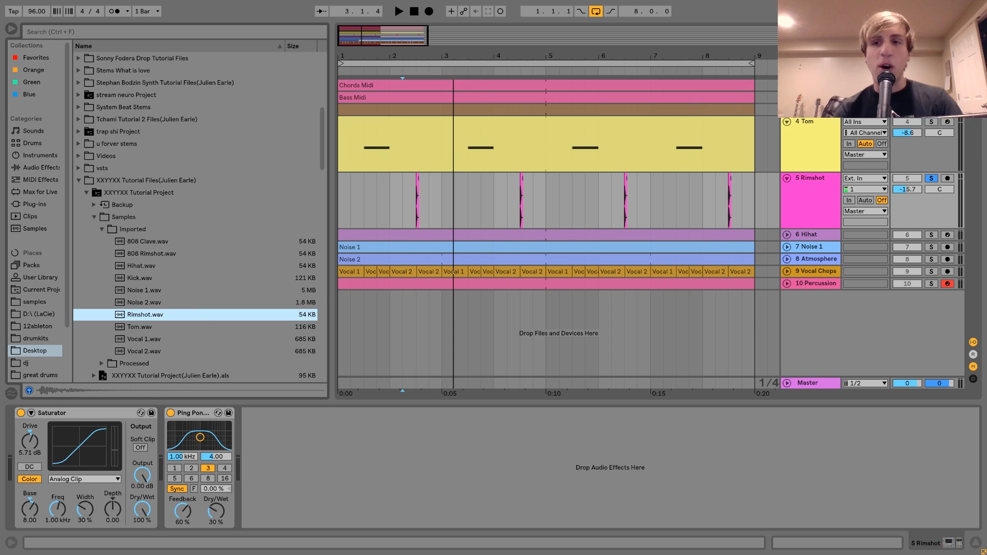
- Solo 4 Tom together with 5 Rimshot, play the first tom and rimshot hits, and replay the rimshot on its own
left_click(933, 116)
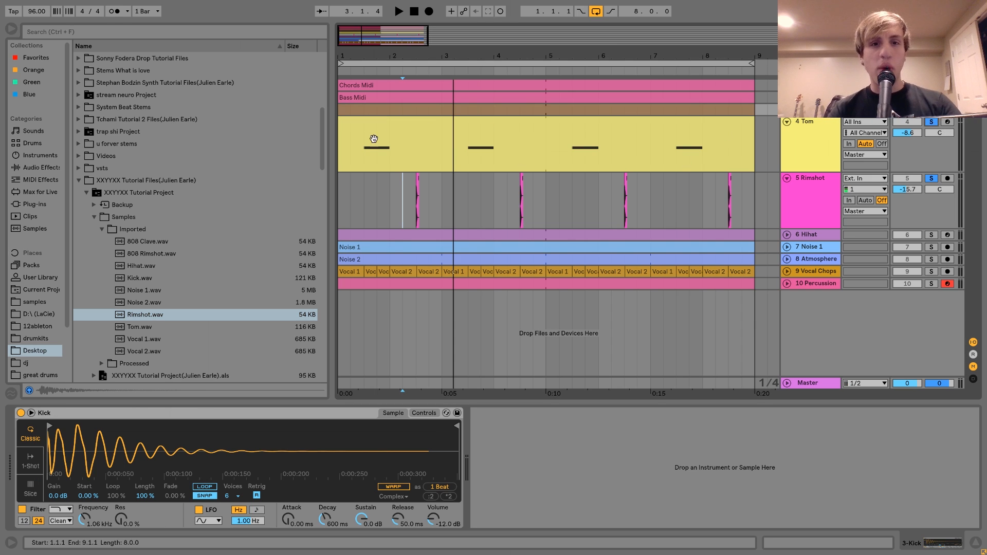
left_click(364, 149)
key("space")
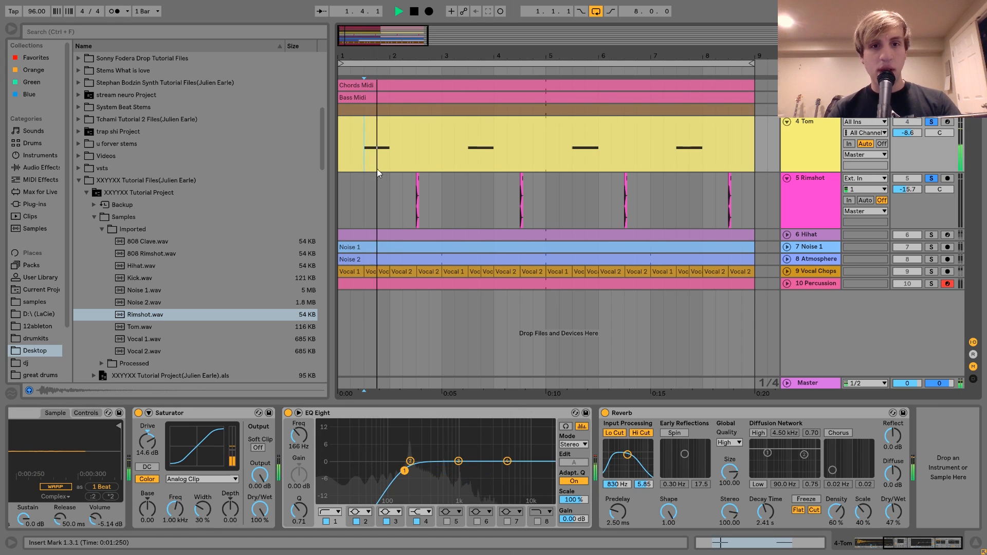
left_click(417, 209)
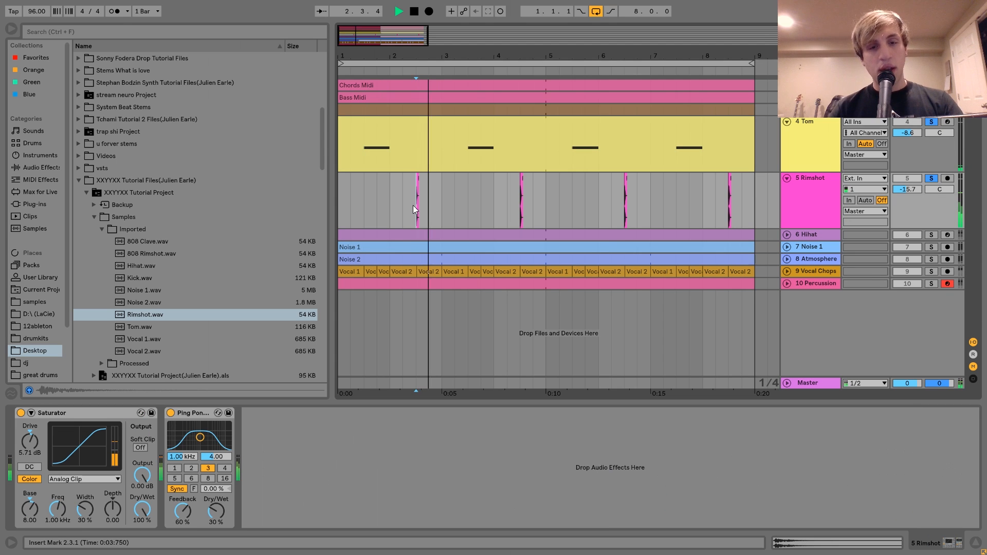
key("space")
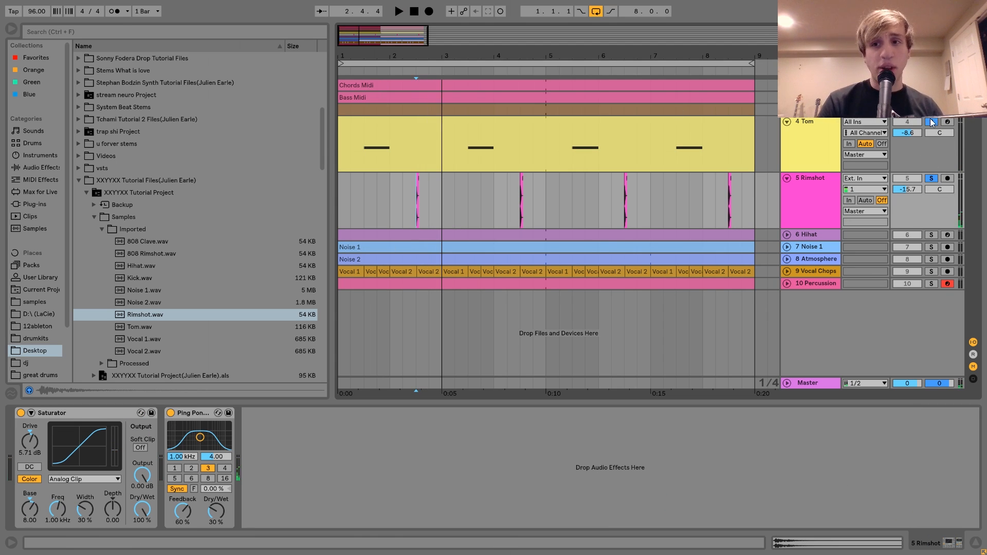
key("space")
key("space")
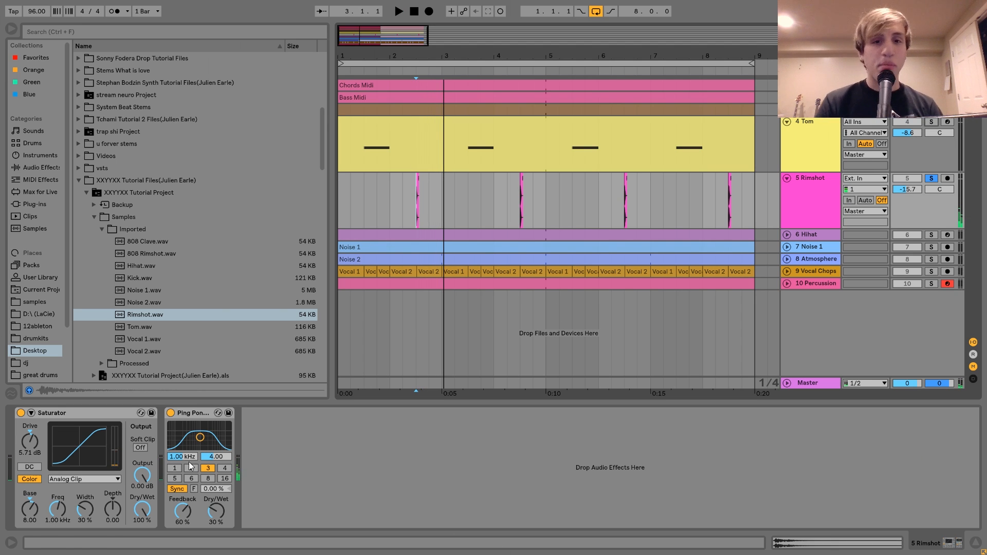
- Compare the two drums by soloing and playing the tom alone, followed by the rimshot alone
left_click(805, 152)
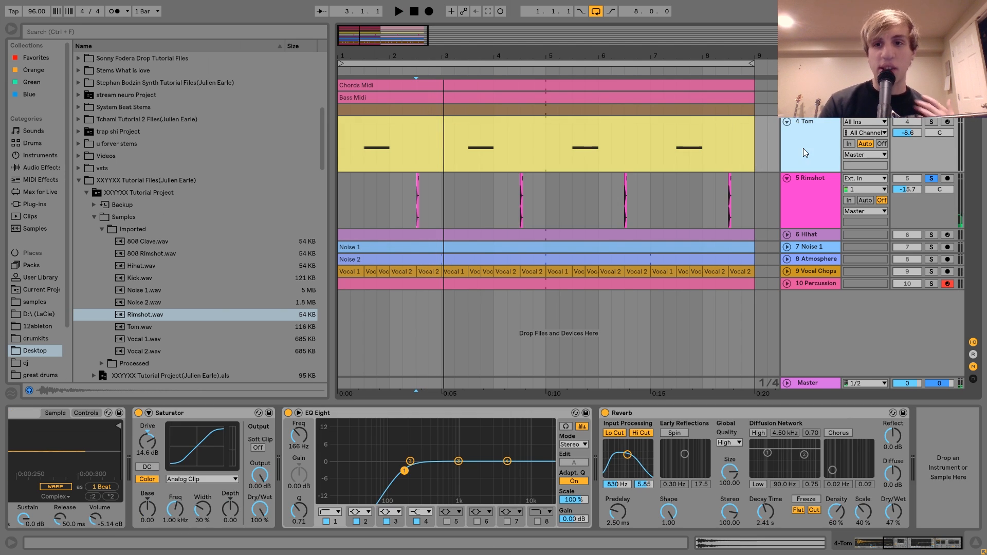
left_click(932, 122)
left_click(364, 172)
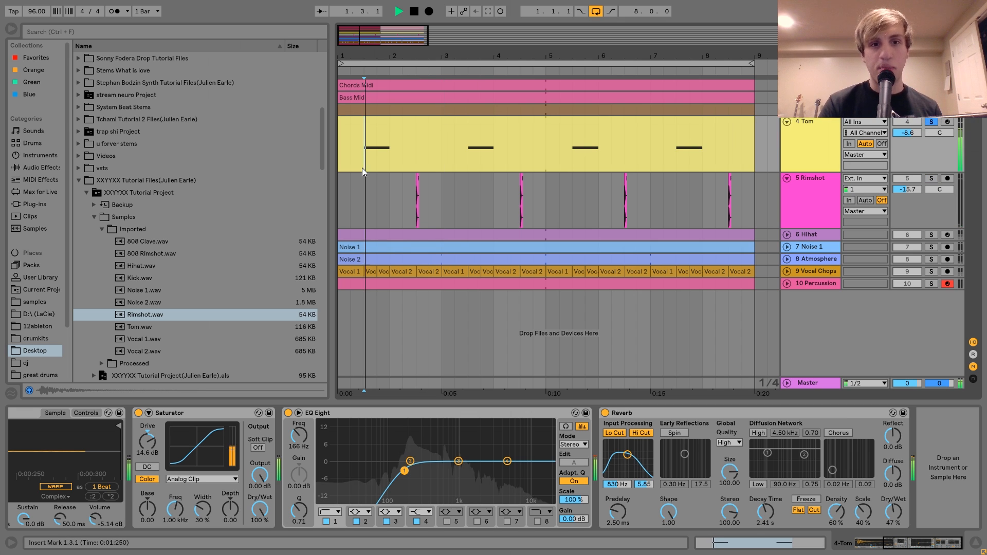
key("space")
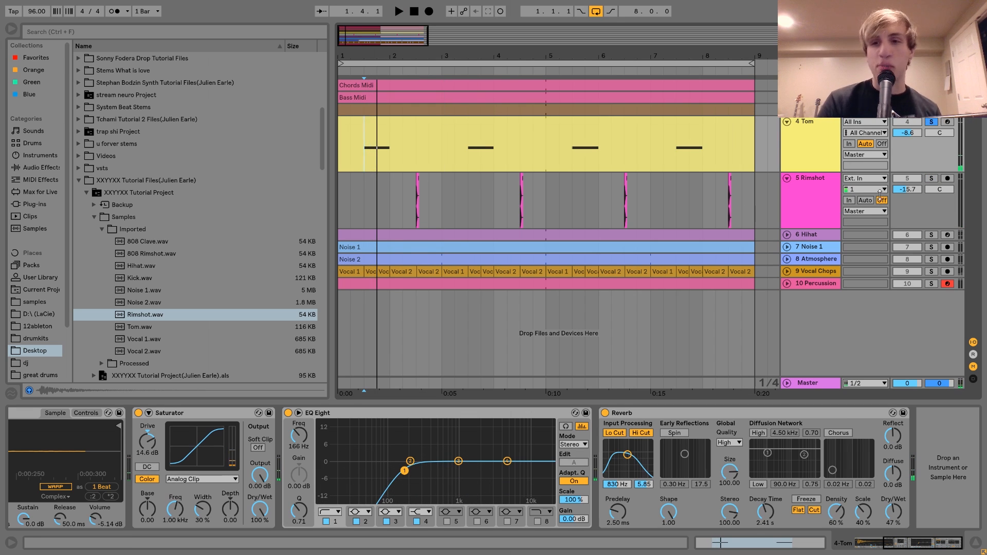
left_click(933, 179)
left_click(408, 210)
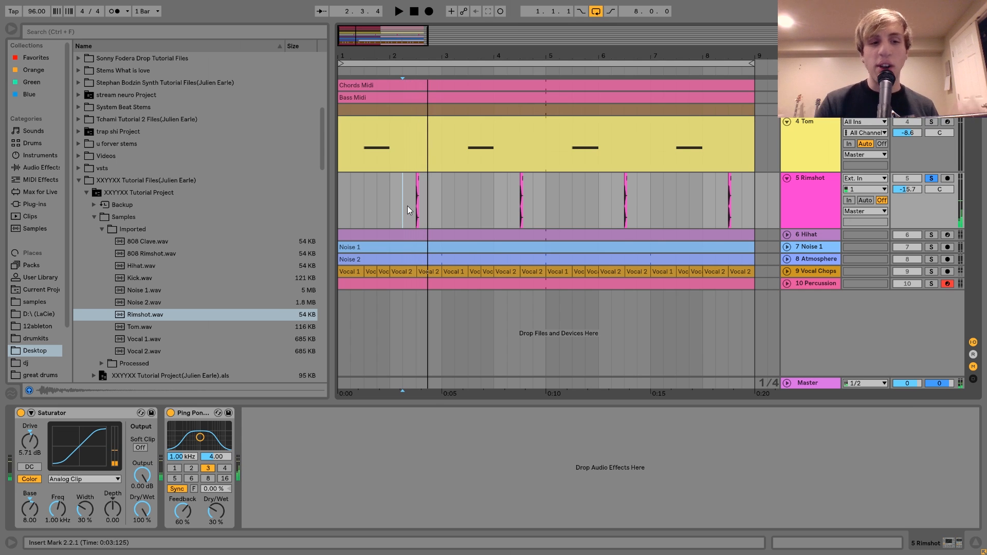
- Examine the rimshot's Saturator and Ping Pong Delay settings and play the rimshot through them
left_click(86, 416)
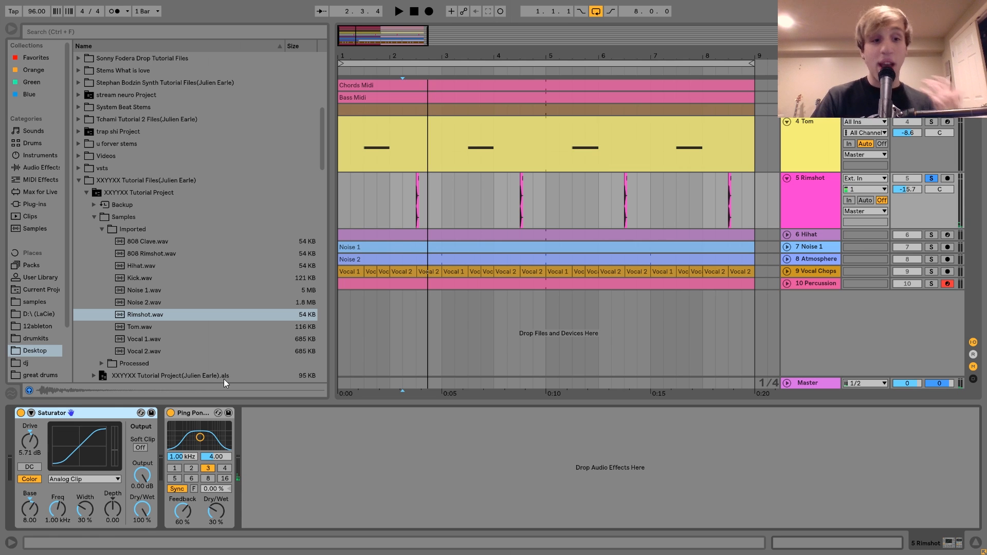
left_click(205, 410)
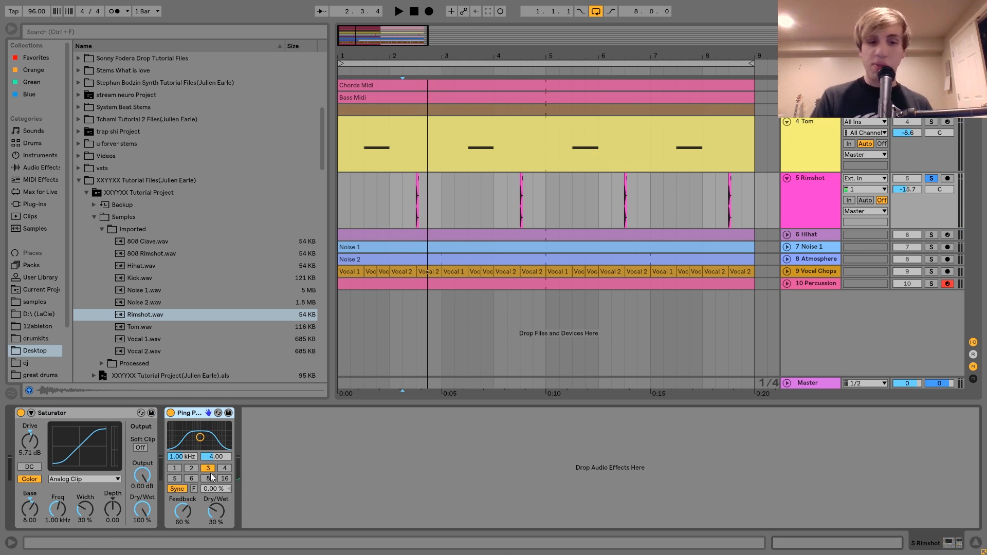
key("space")
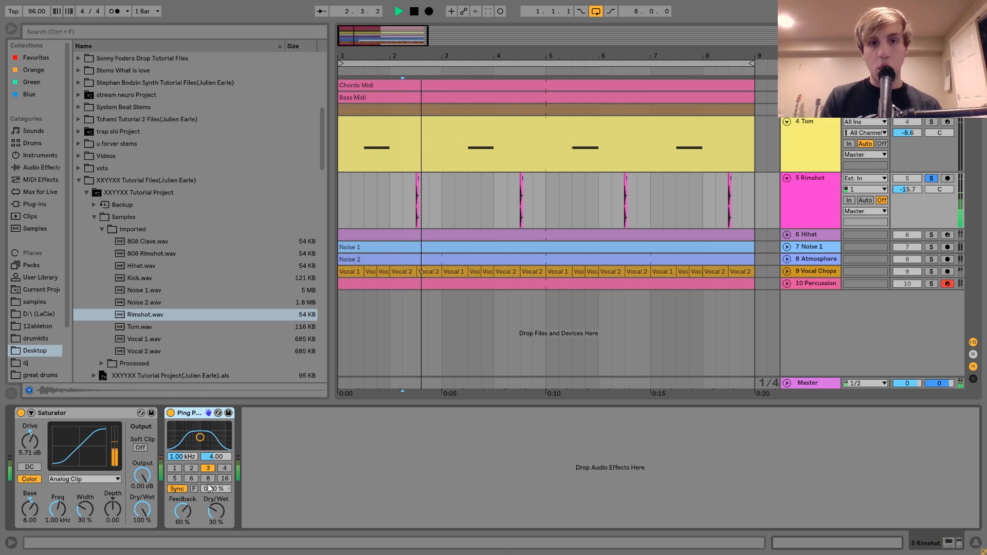
key("space")
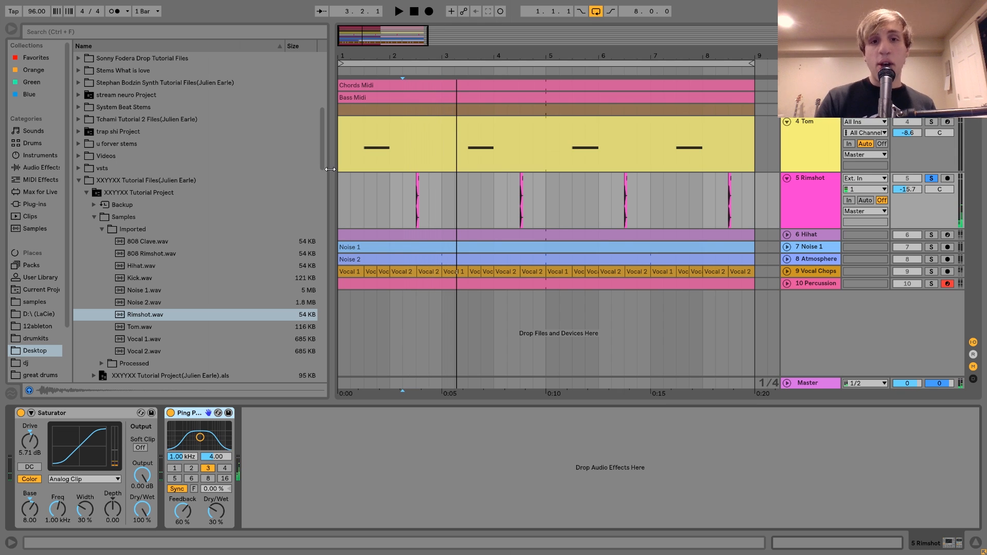
- Unfold and solo the 6 Hihat track, select its clip, and audition the hi-hat pattern
left_click(787, 235)
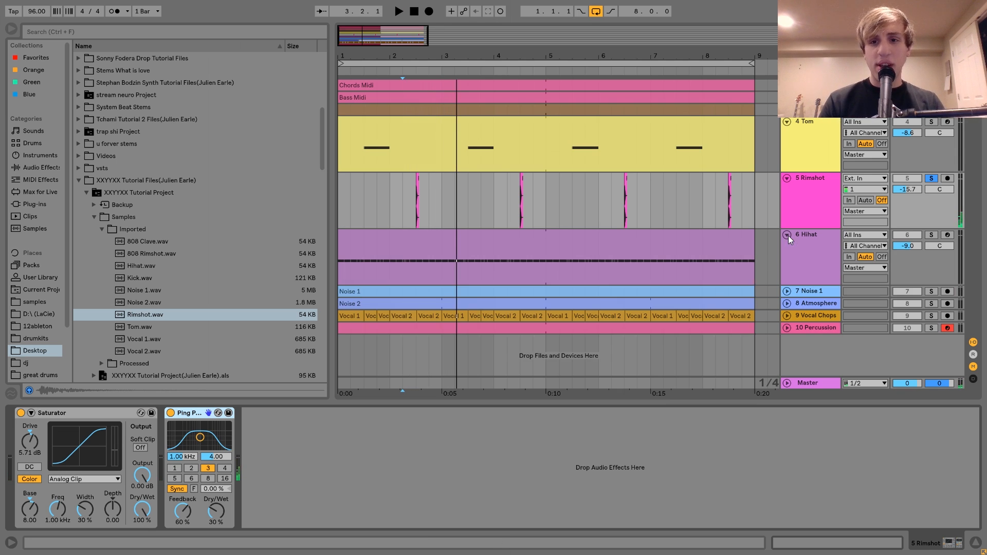
left_click(832, 238)
left_click(931, 235)
left_click(577, 242)
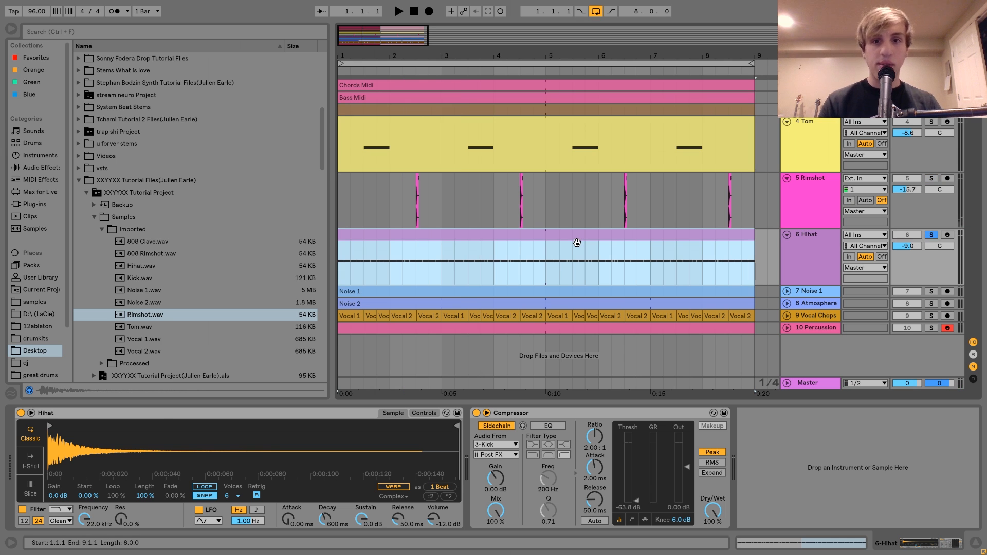
key("space")
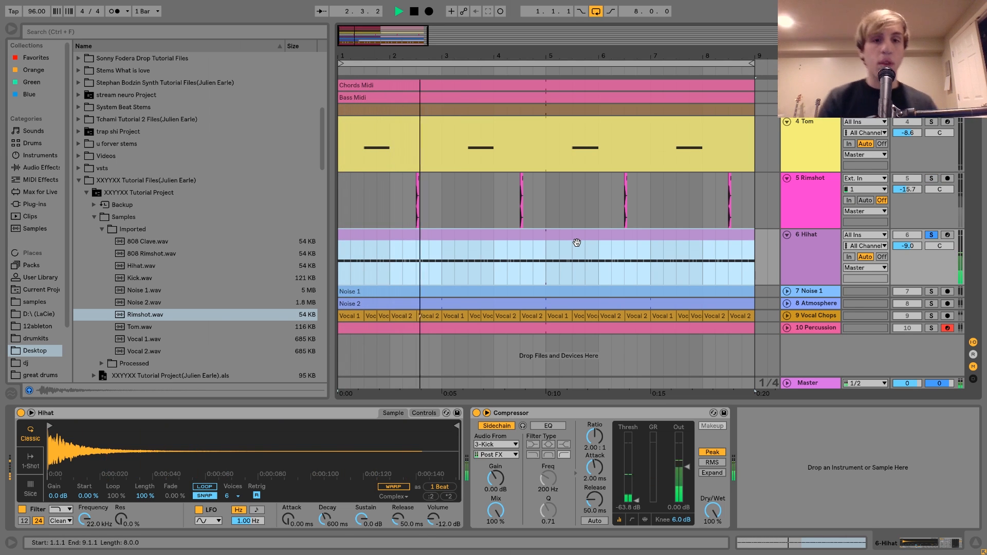
key("space")
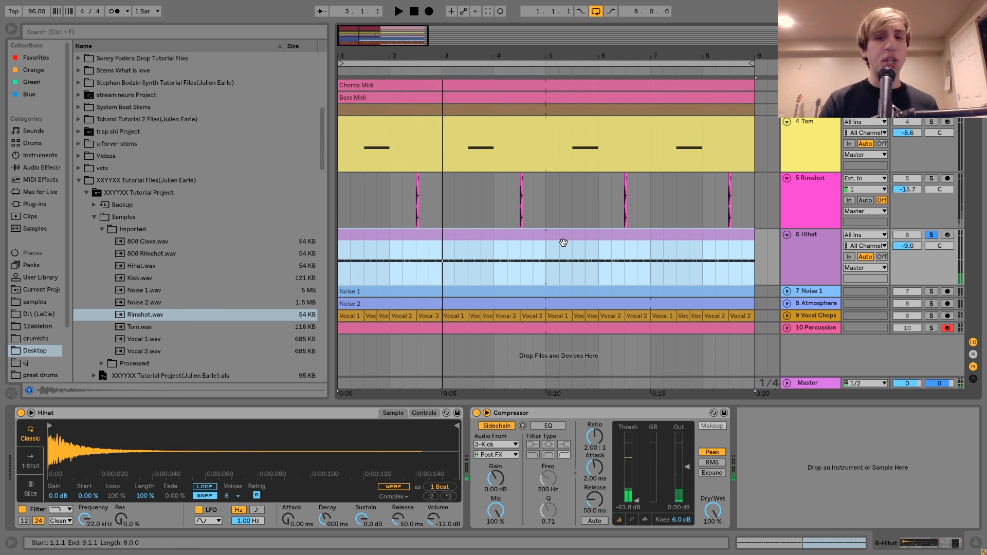
- Inspect the hi-hat clip's MIDI notes, return to its devices, and preview the raw Hihat.wav sample
double_click(567, 245)
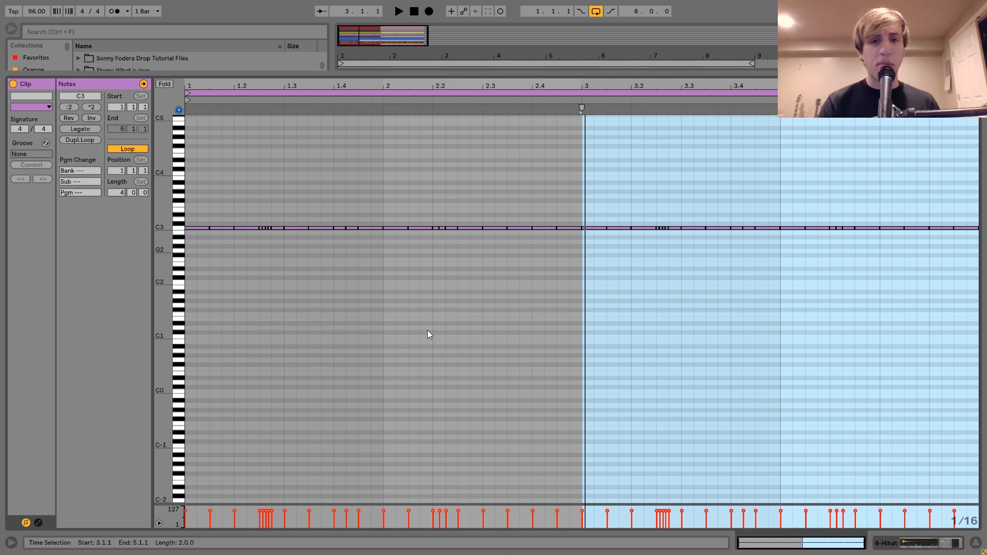
left_click(917, 551)
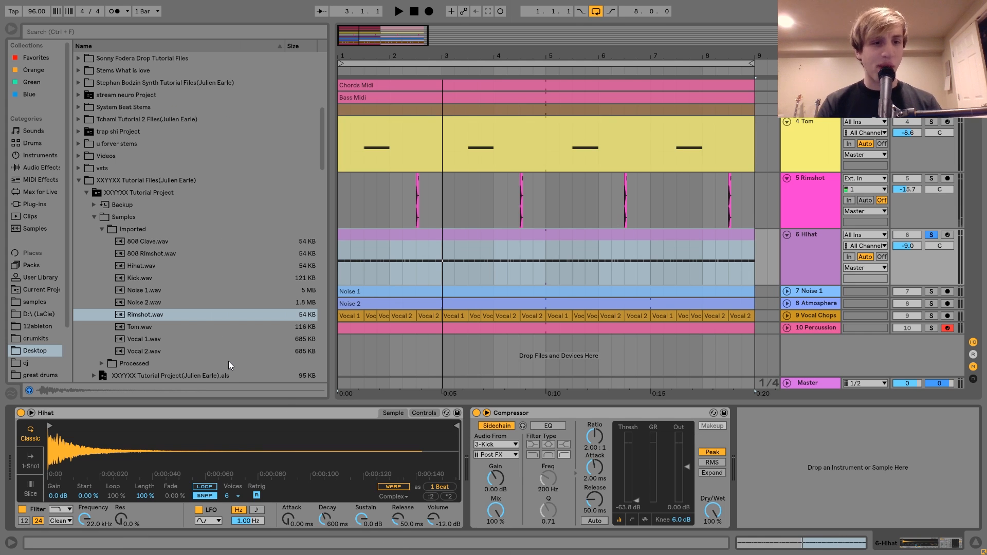
left_click(140, 266)
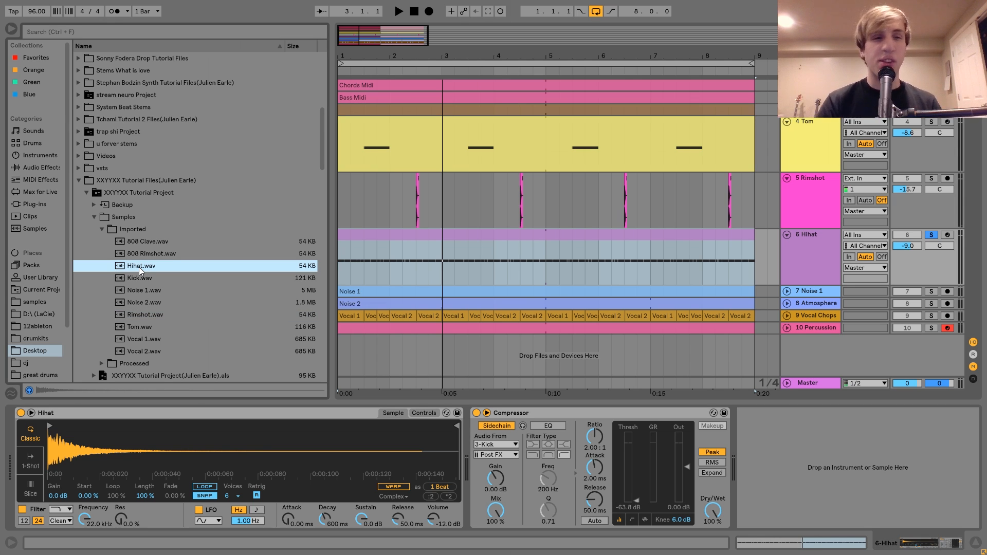
- Reopen the hi-hat clip's piano roll and play the pattern while following its notes
double_click(402, 230)
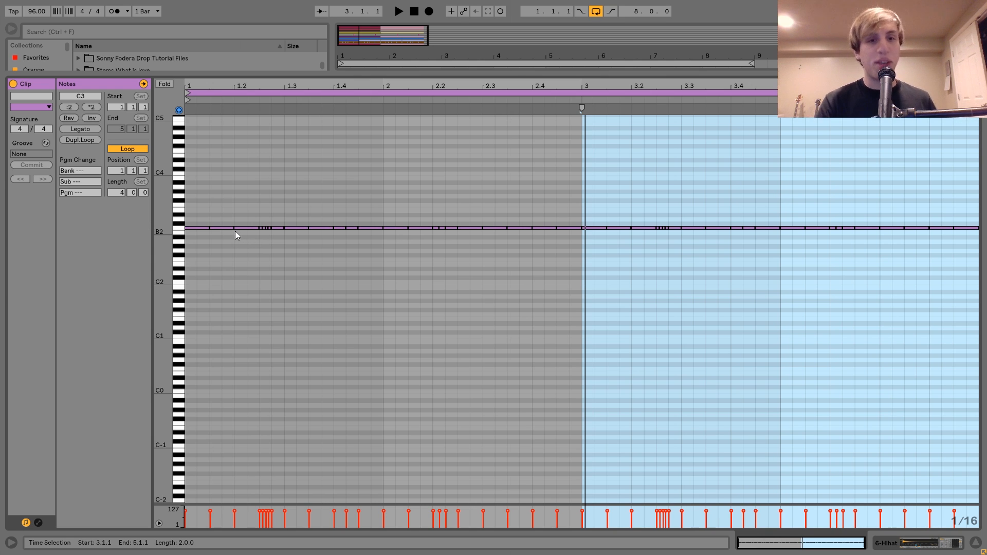
key("space")
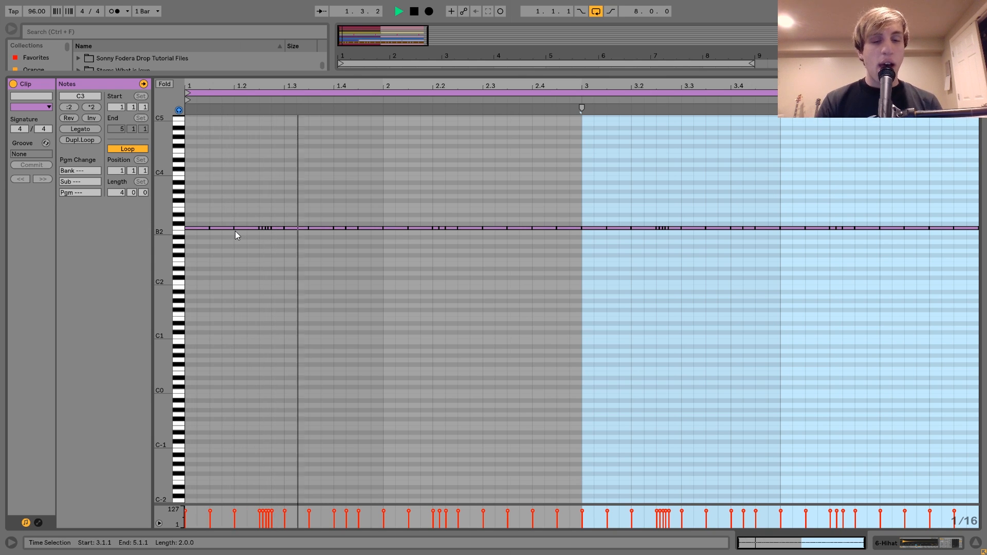
key("space")
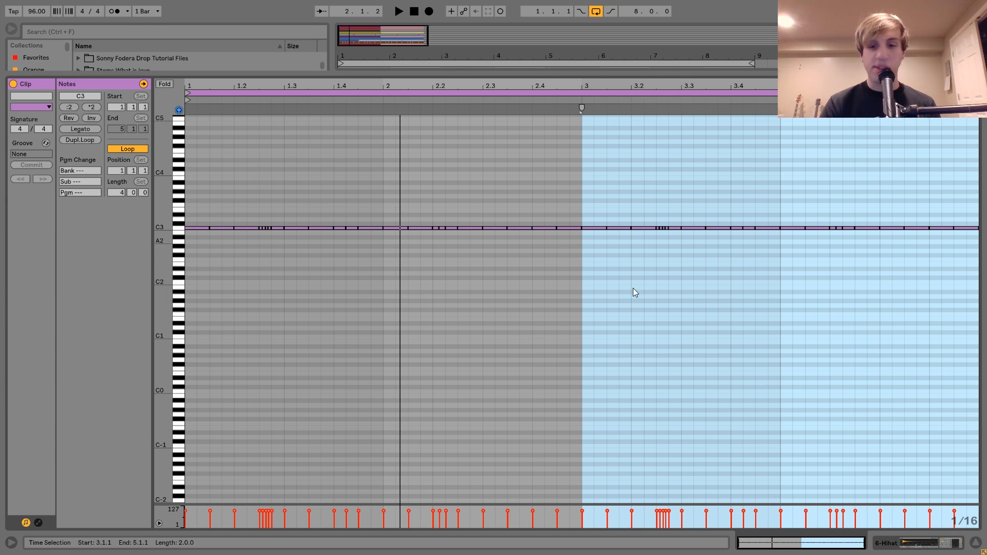
- Return to the hi-hat's device chain and examine its sampler and the Compressor sidechained to 3-Kick
left_click(909, 548)
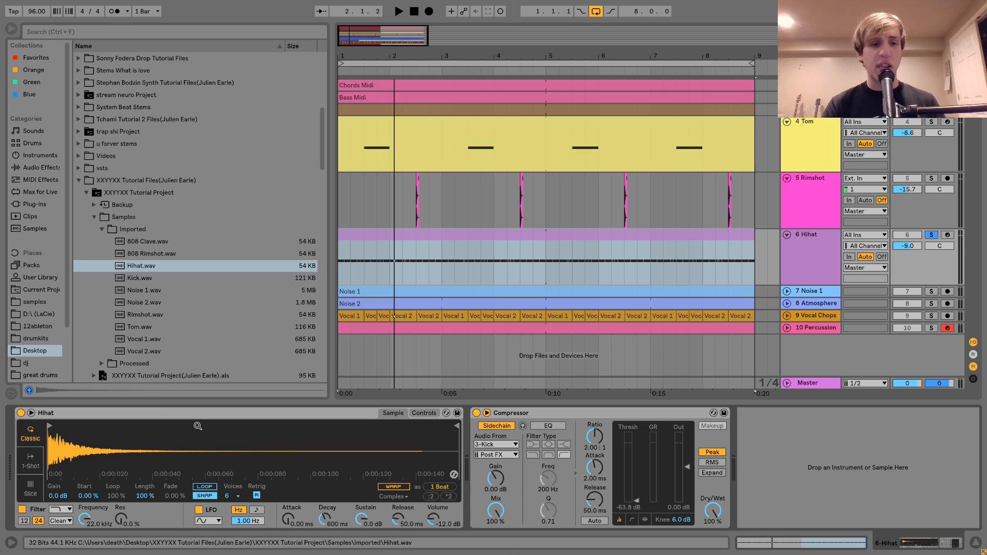
left_click(326, 412)
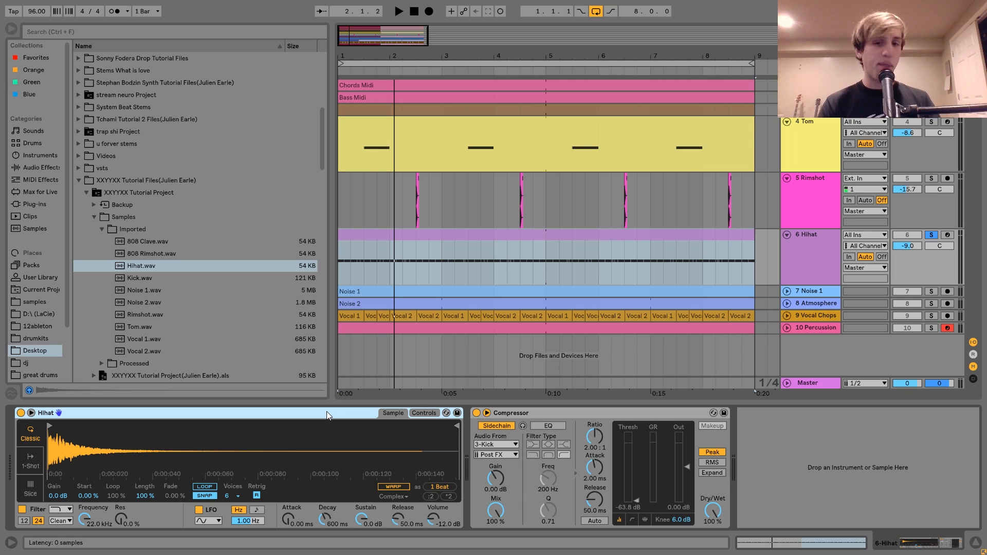
left_click(523, 413)
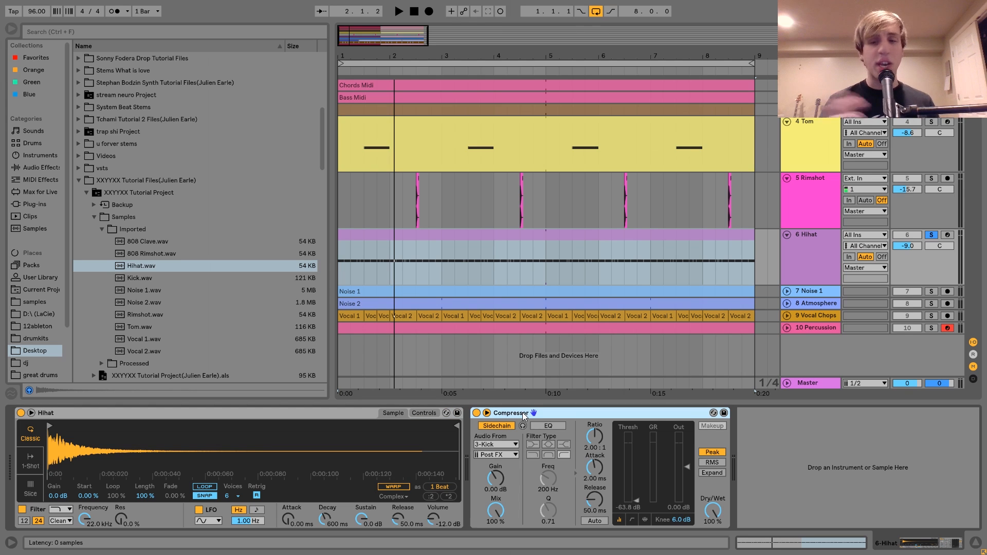
- Unsolo the 6 Hihat track and compare the full mix with its sidechained Compressor bypassed and re-enabled
left_click(932, 236)
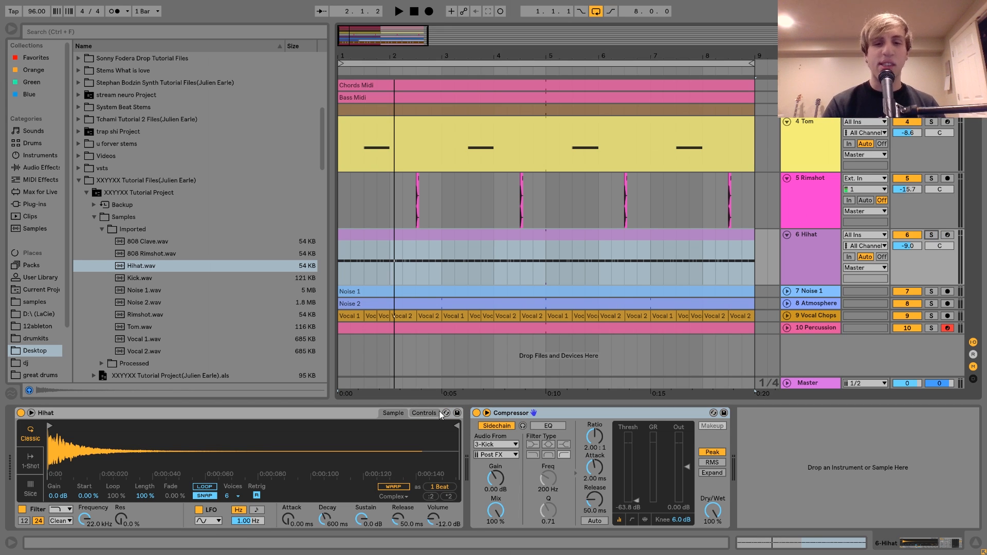
left_click(477, 412)
key("space")
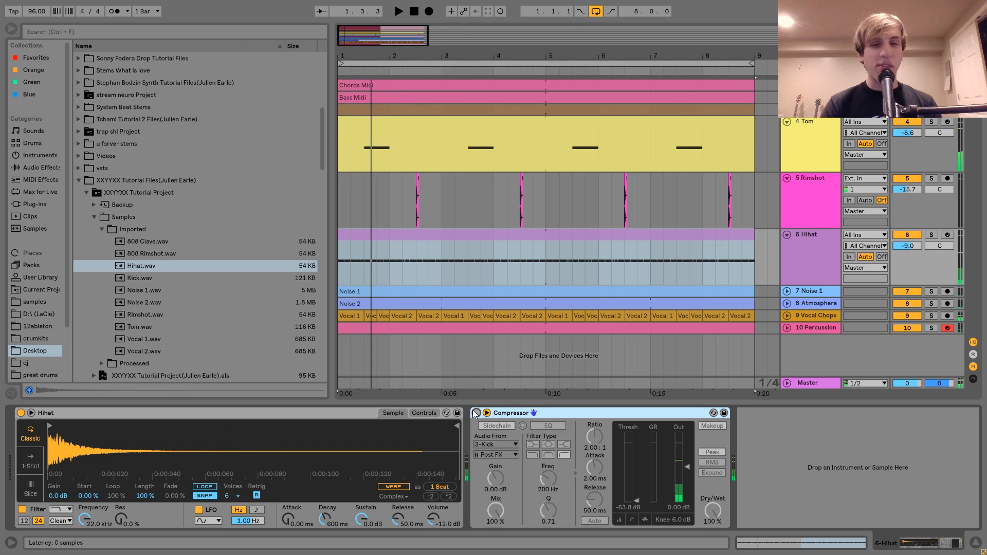
left_click(476, 413)
left_click(486, 413)
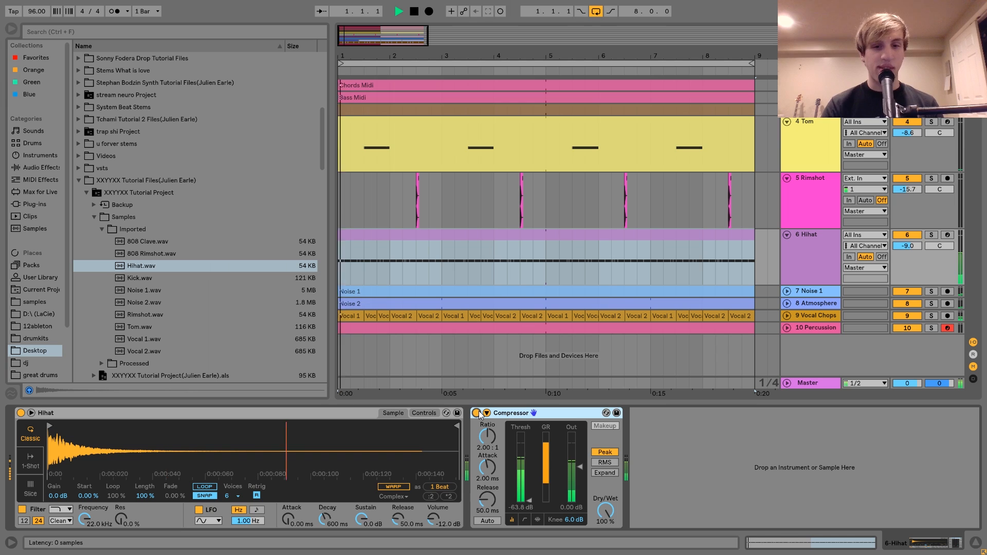
left_click(487, 413)
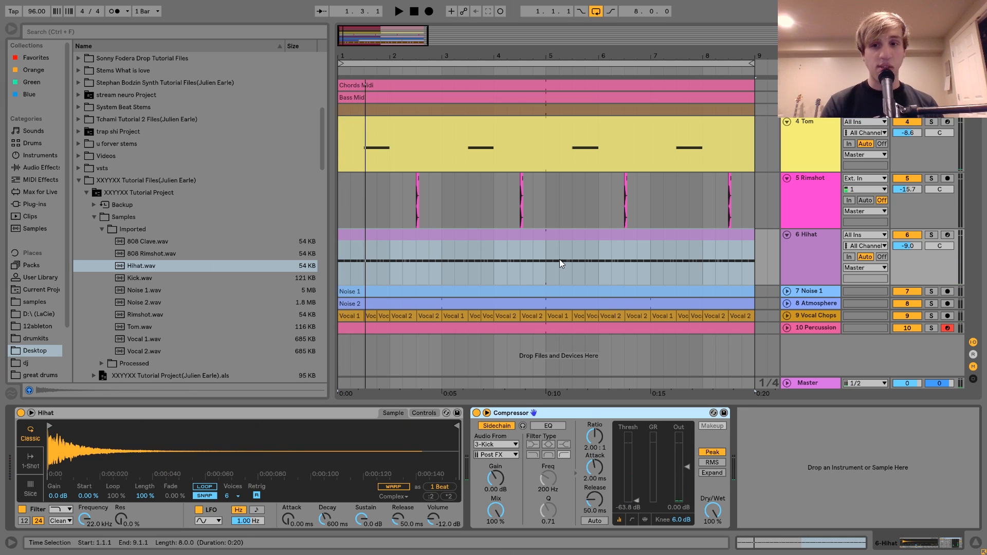
- Unfold the 7 Noise 1 and 8 Atmosphere tracks and audition each one in solo
left_click(821, 290)
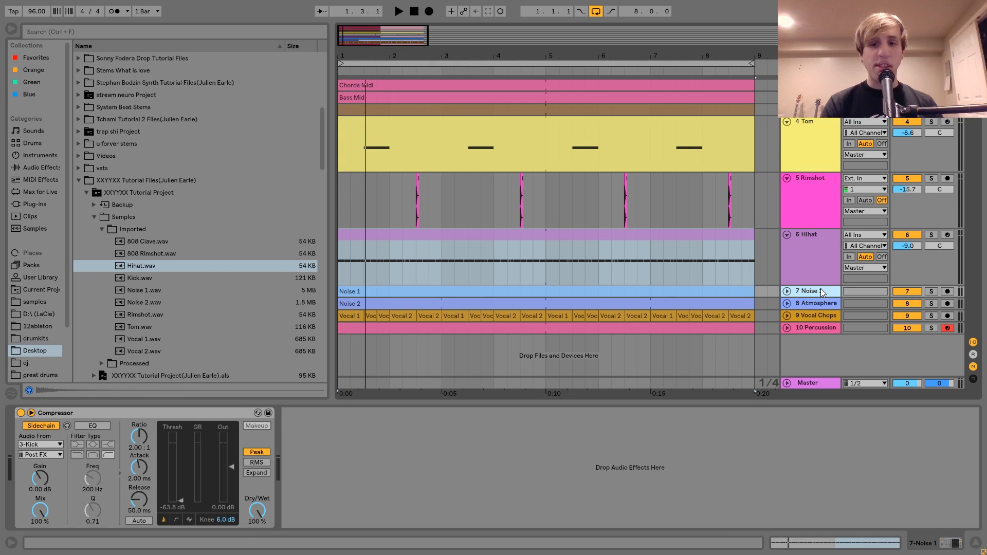
left_click(789, 290)
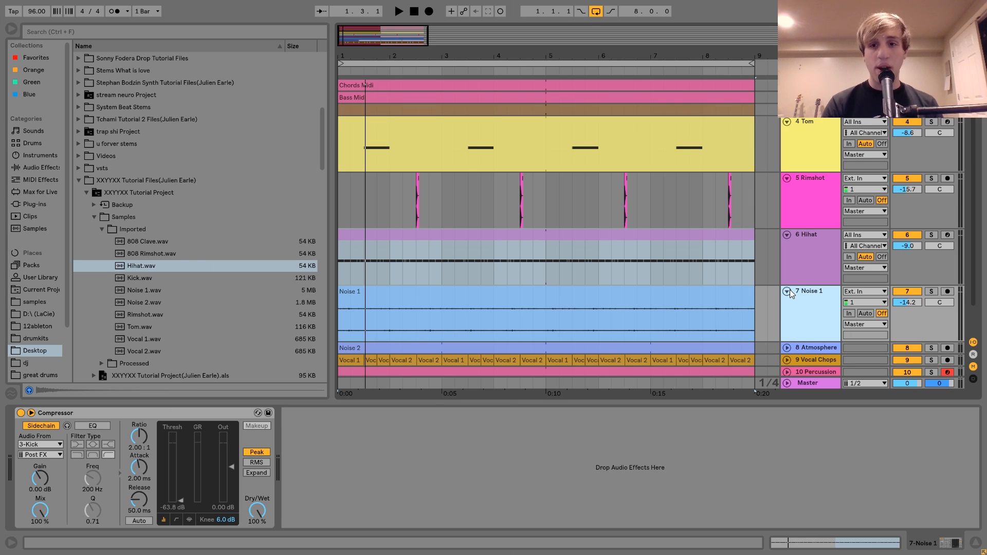
left_click(787, 348)
left_click(931, 216)
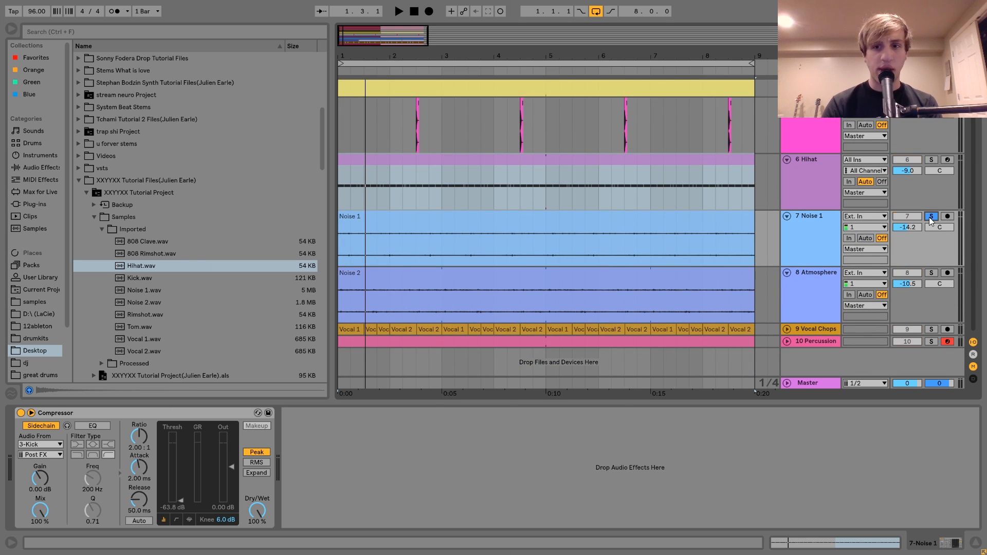
key("space")
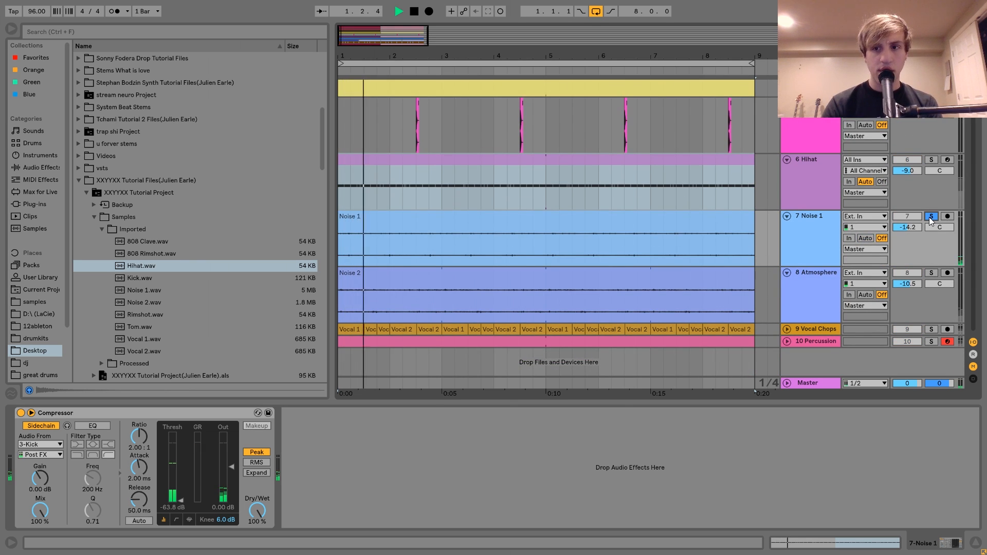
left_click(933, 273)
key("space")
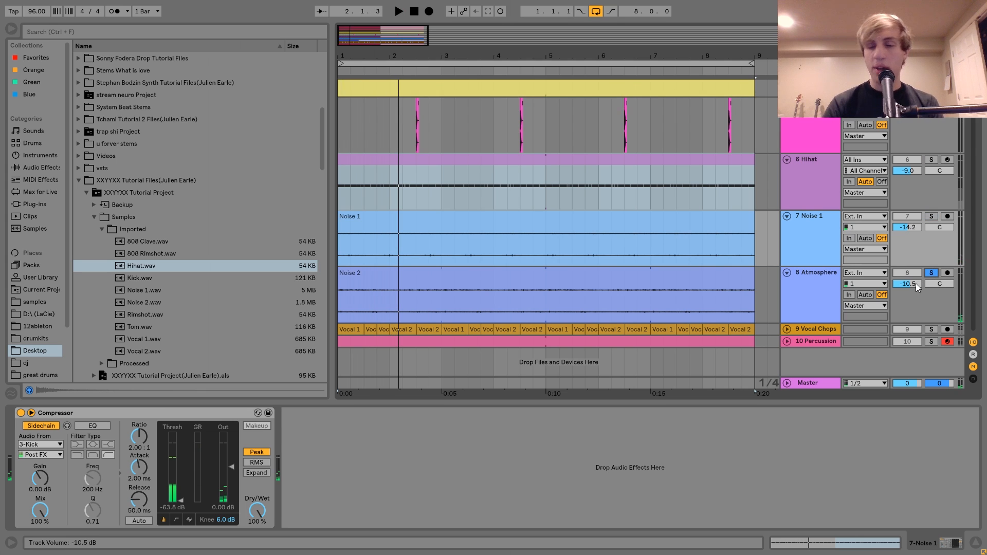
- Try the Noise 1 and Atmosphere tracks at 0 dB volume, audition each in solo, and undo both volume changes
left_click(907, 227)
key("Delete")
left_click(907, 283)
key("Delete")
key("space")
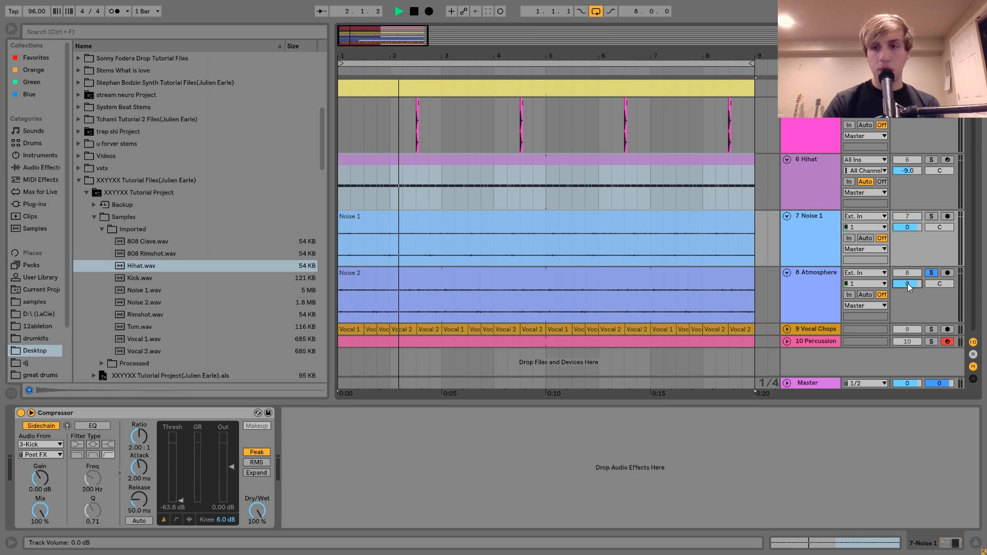
left_click(932, 220)
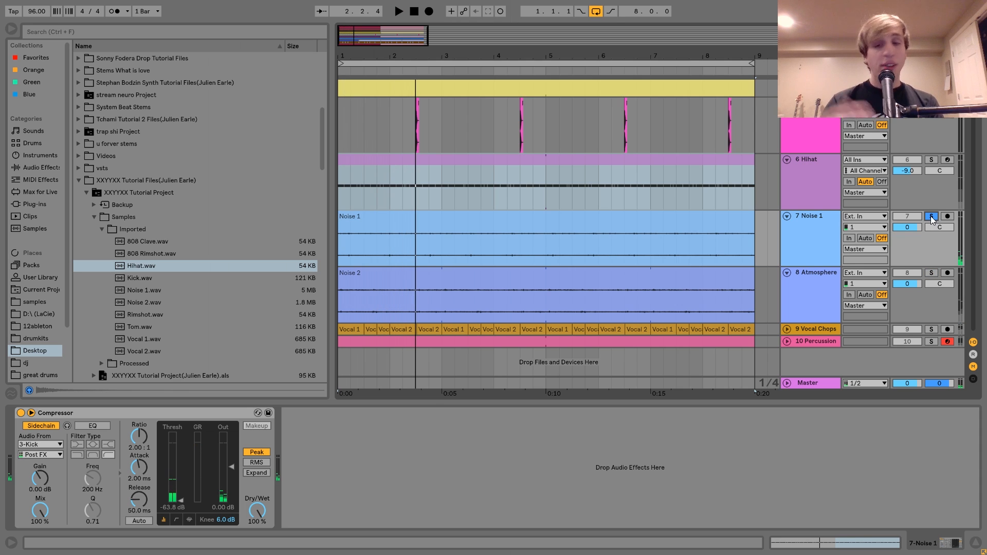
key("space")
key("ctrl+z")
key("ctrl+z")
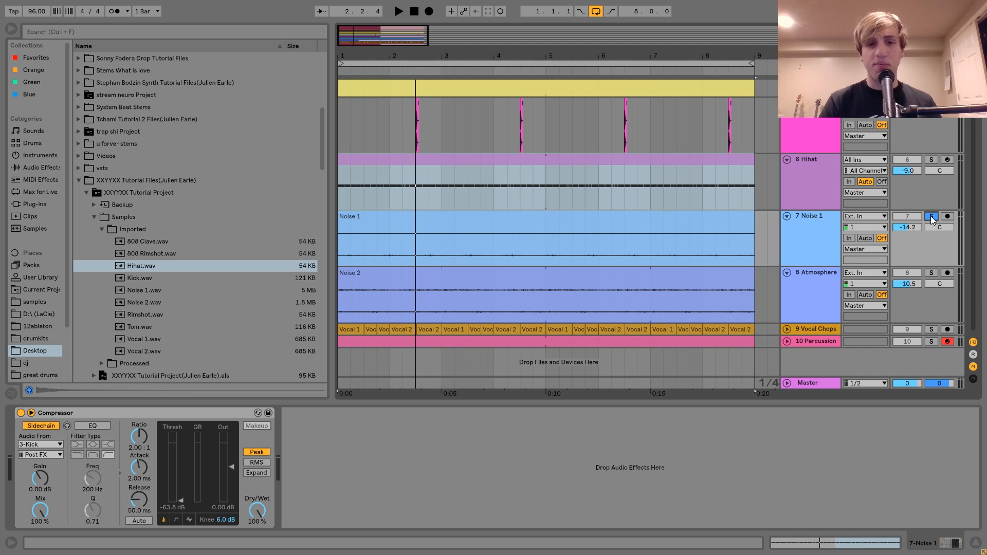
- Fold the 8 Atmosphere and 7 Noise 1 tracks and compare their Compressors sidechained to 3-Kick
left_click(828, 269)
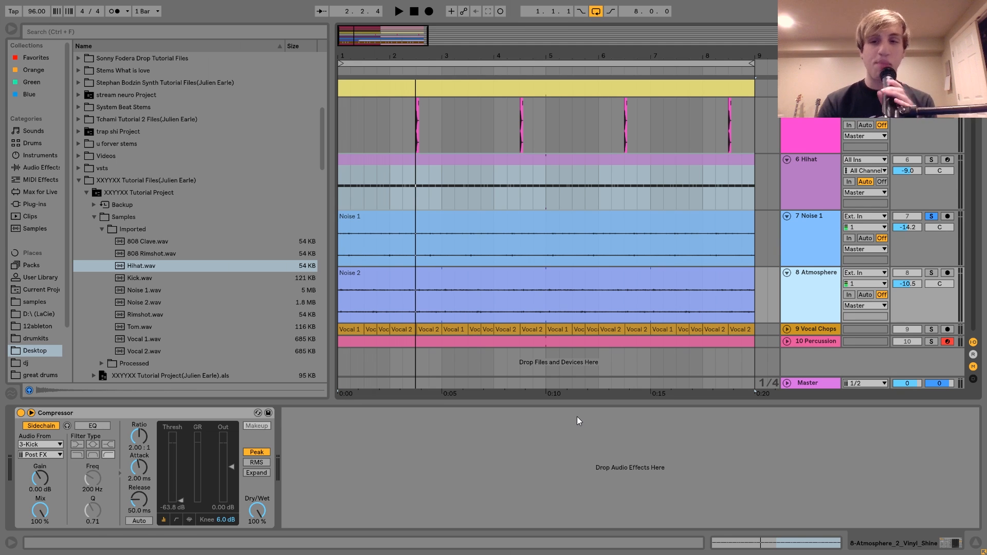
left_click(787, 273)
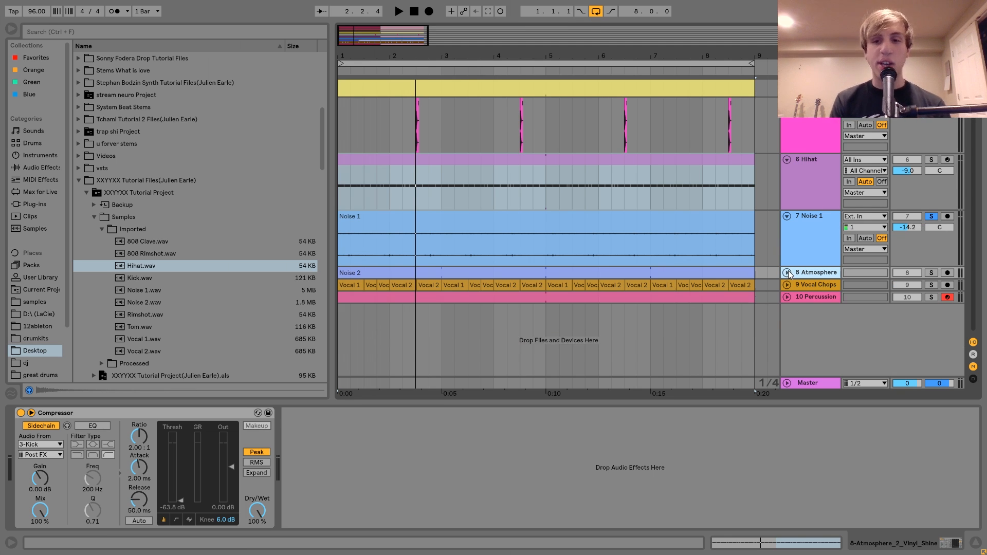
left_click(787, 216)
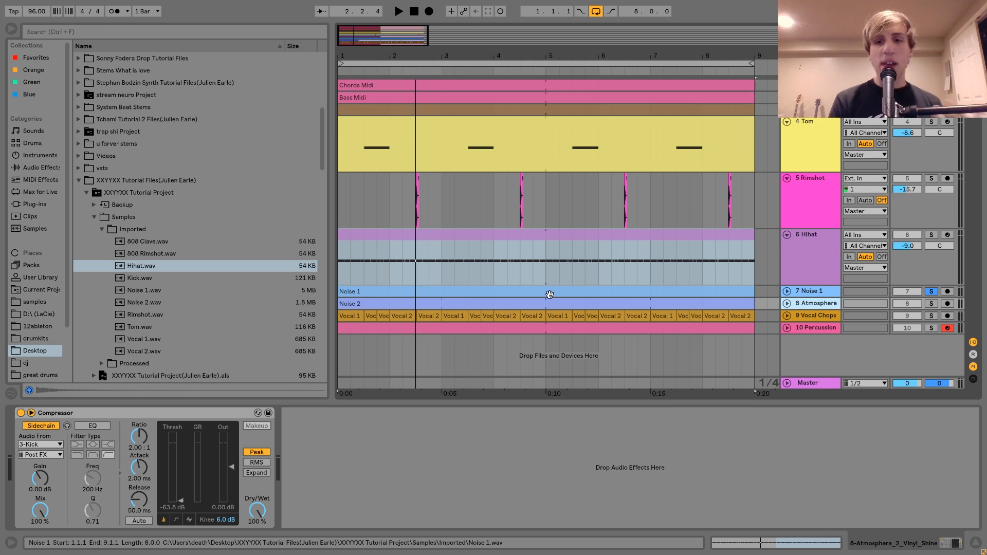
left_click(828, 293)
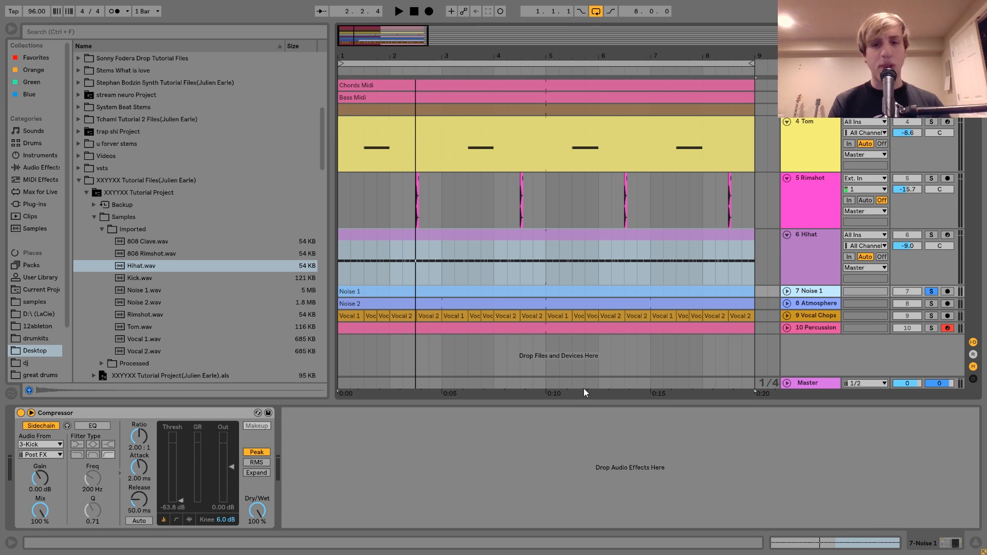
left_click(809, 304)
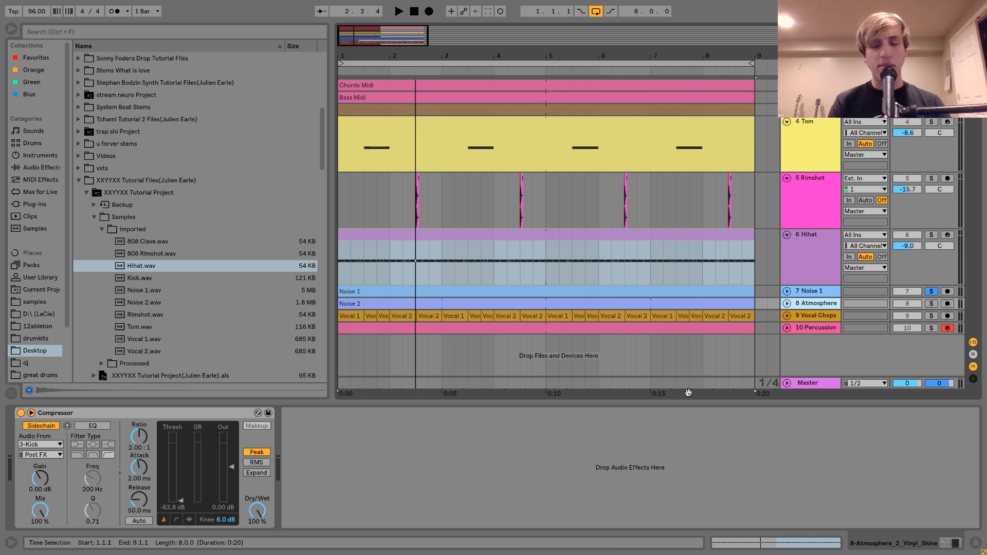
- Solo 8 Atmosphere together with 7 Noise 1 and play the two noise layers
left_click(932, 303)
key("space")
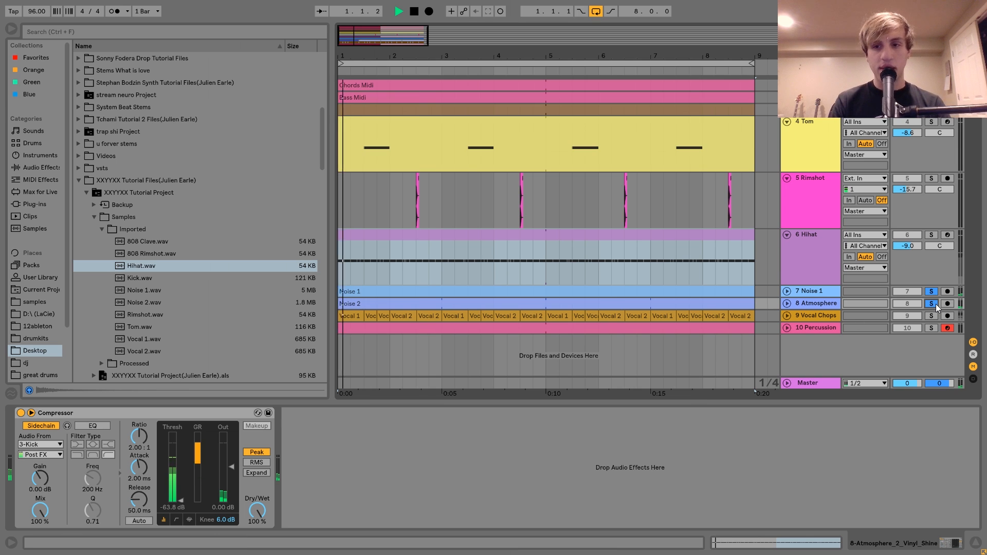
key("space")
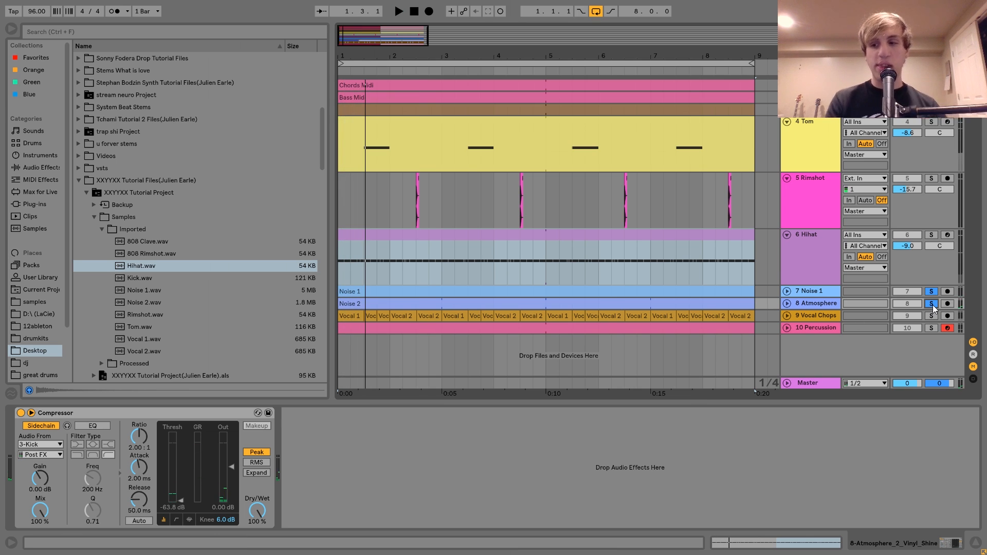
- Unfold and solo the 9 Vocal Chops track, then play its chops with its device chain shown
left_click(801, 316)
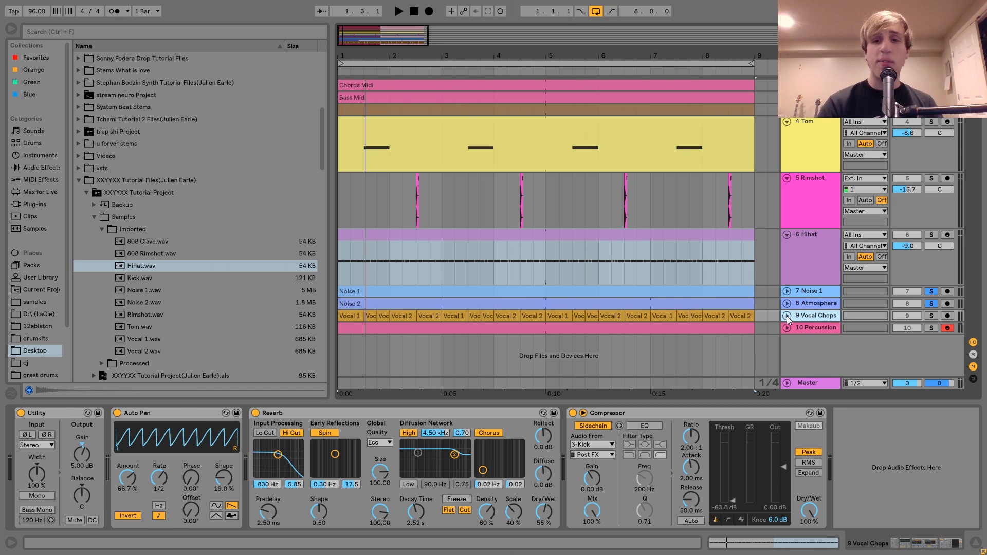
left_click(787, 316)
left_click(932, 316)
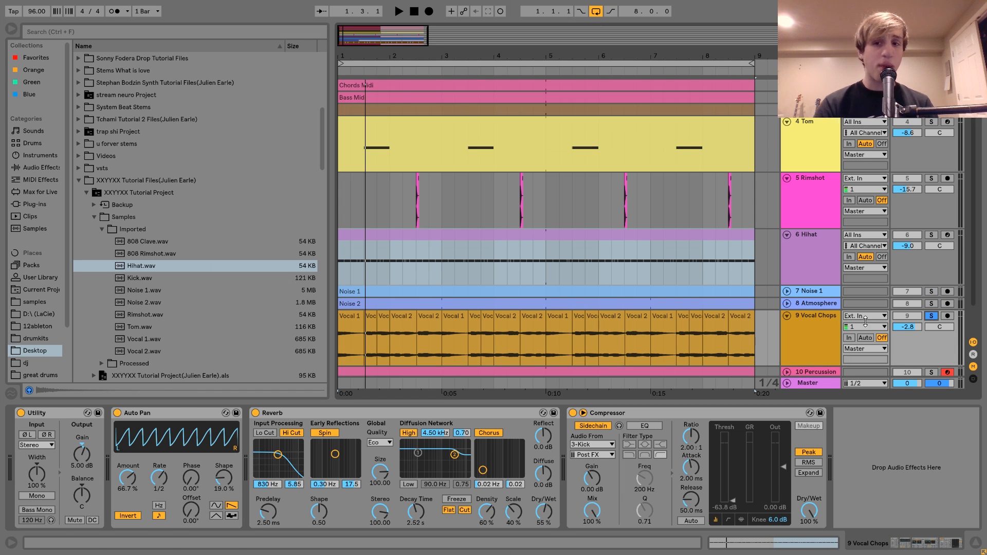
left_click(798, 324)
key("space")
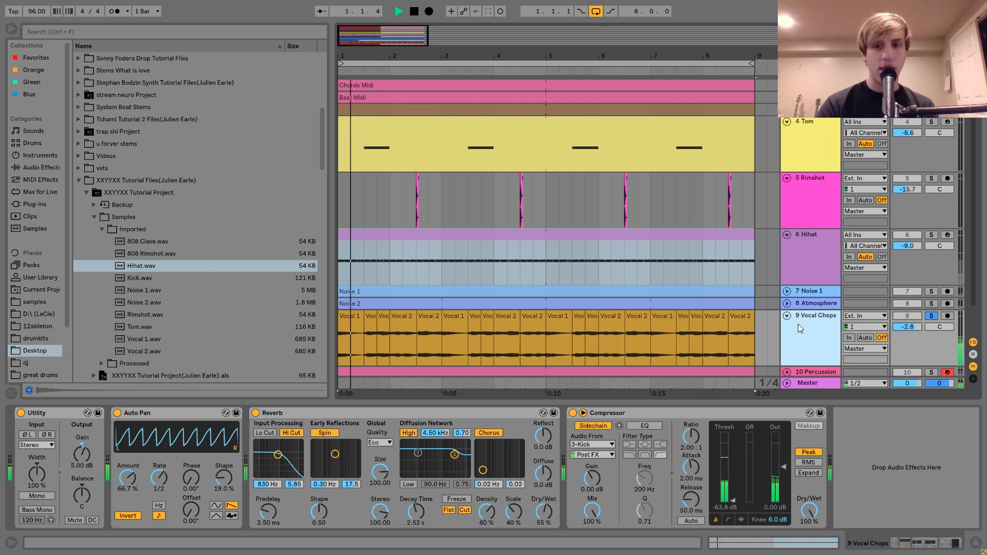
scroll(743, 300, "down", 2)
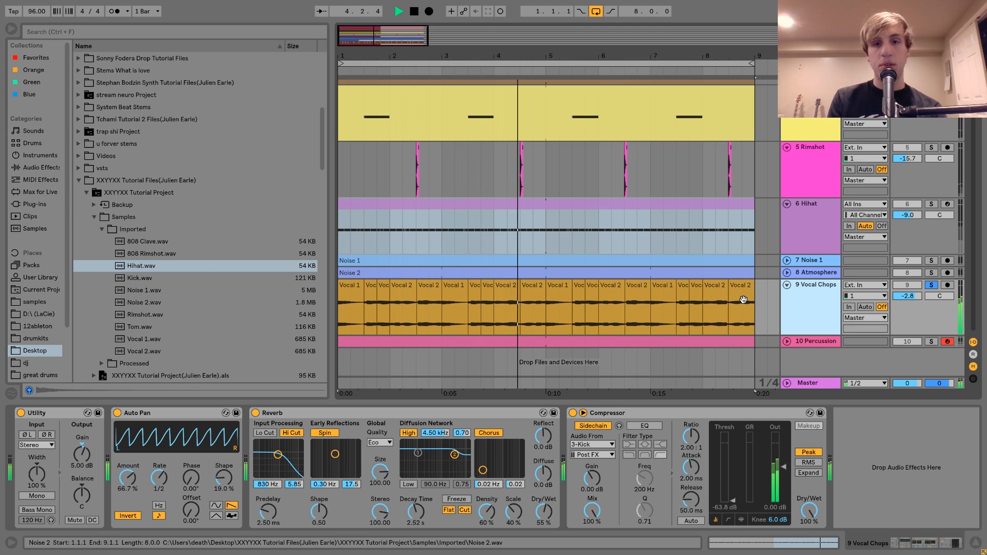
left_click(744, 300)
key("space")
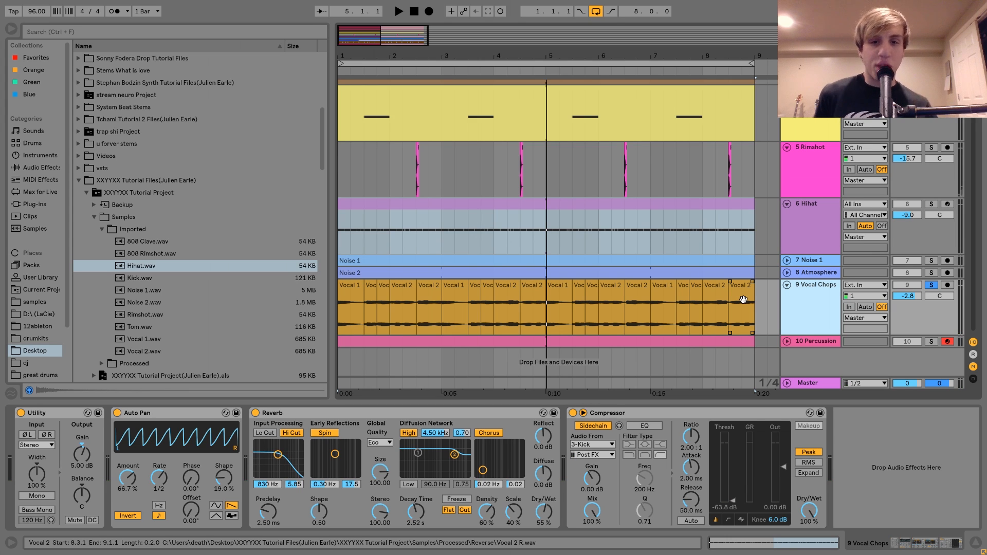
- Play the vocal chops from the first Vocal 1 clip and compare them with the raw Vocal 1.wav and Vocal 2.wav samples
left_click(351, 293)
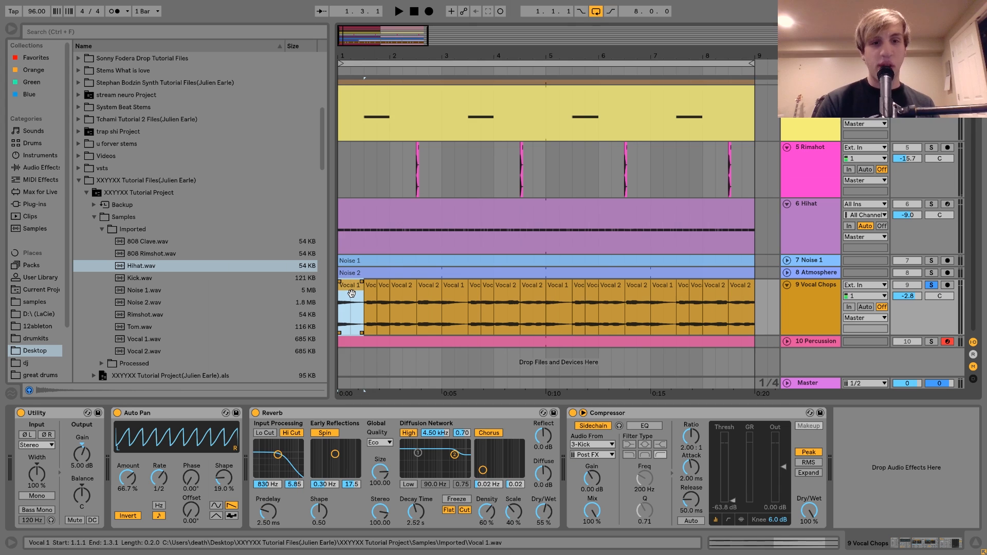
key("space")
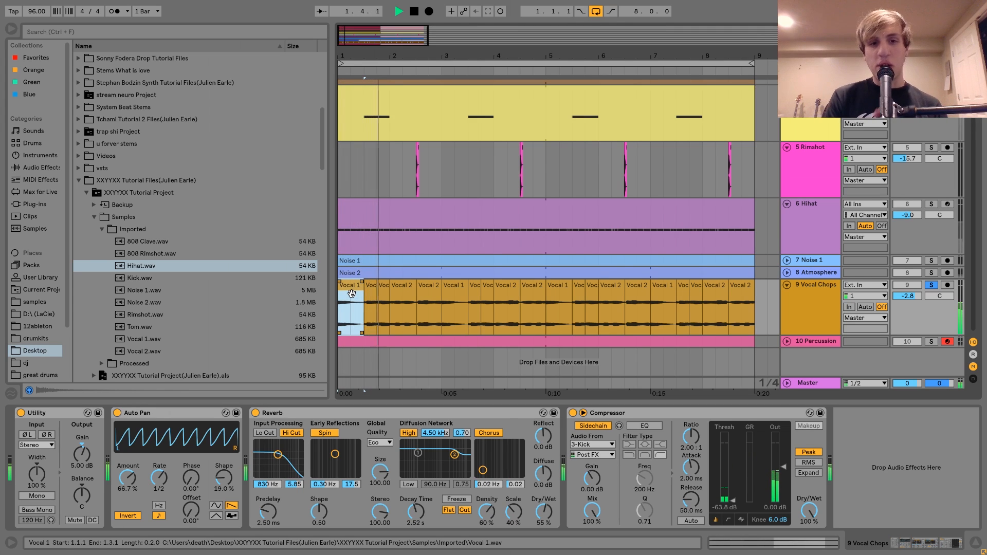
key("space")
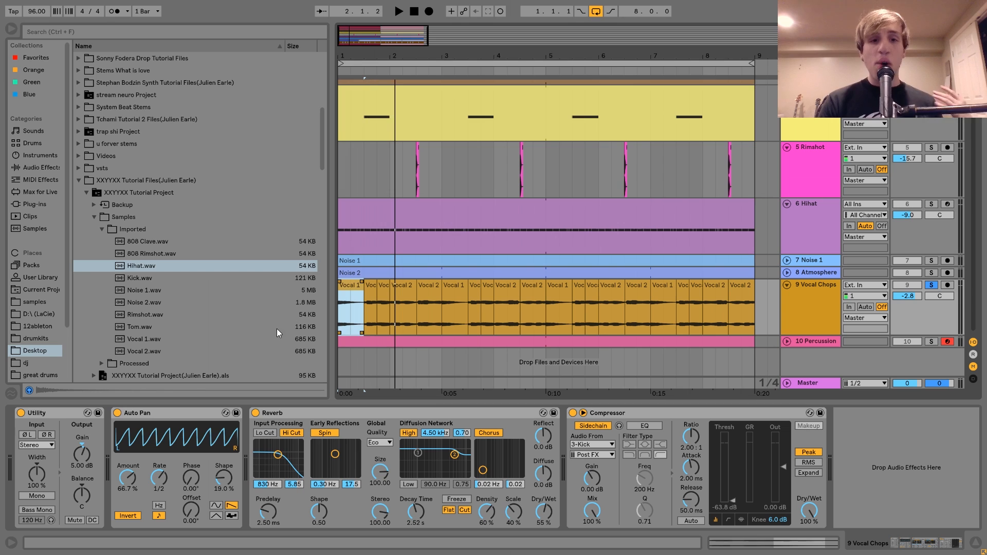
left_click(147, 340)
key("Down")
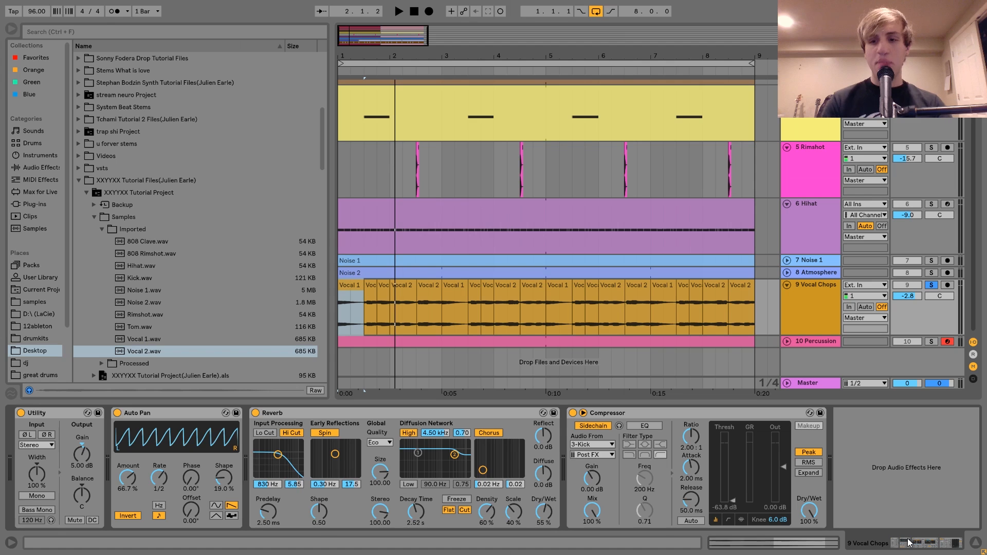
key("space")
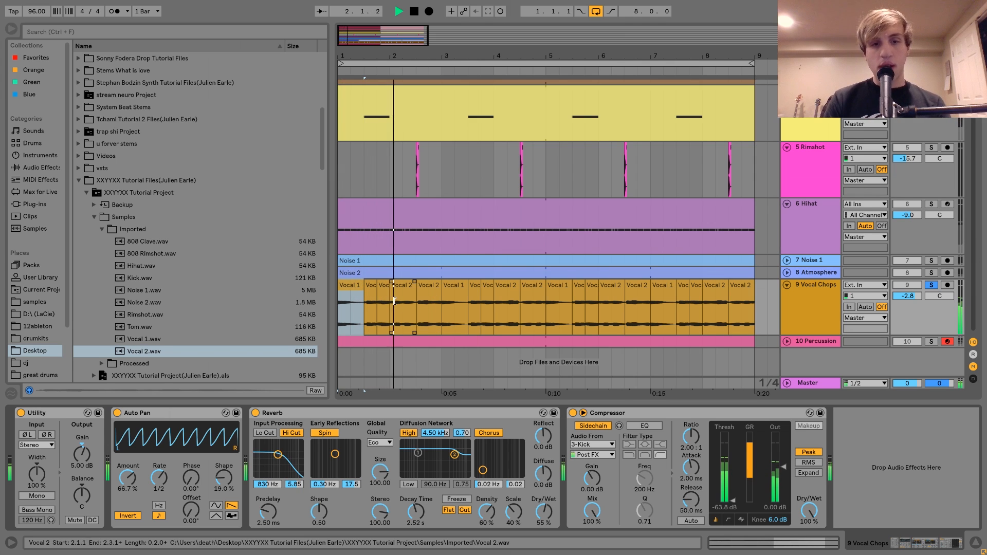
key("space")
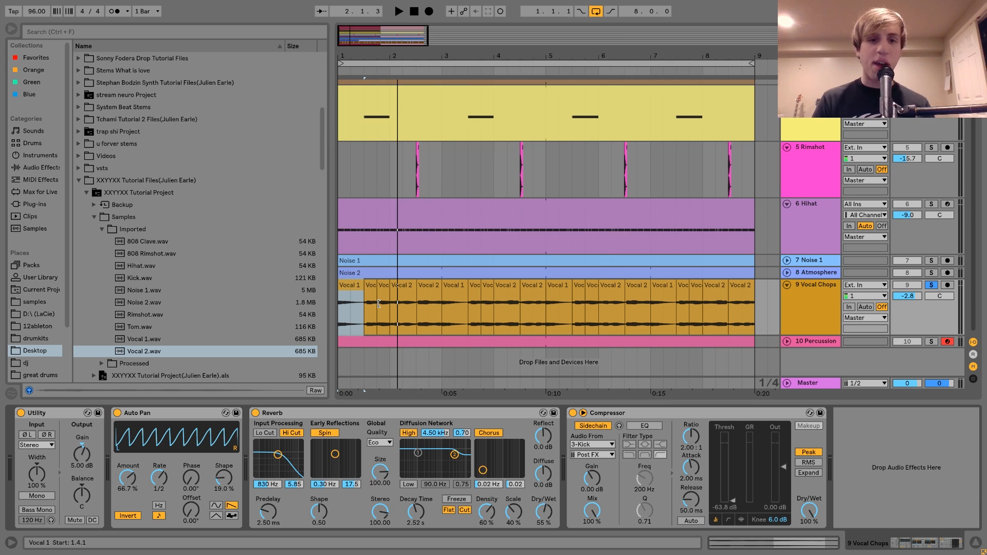
- Inspect the sample settings of the last Vocal 2 clip, audition it, and return to the vocal device chain
double_click(734, 298)
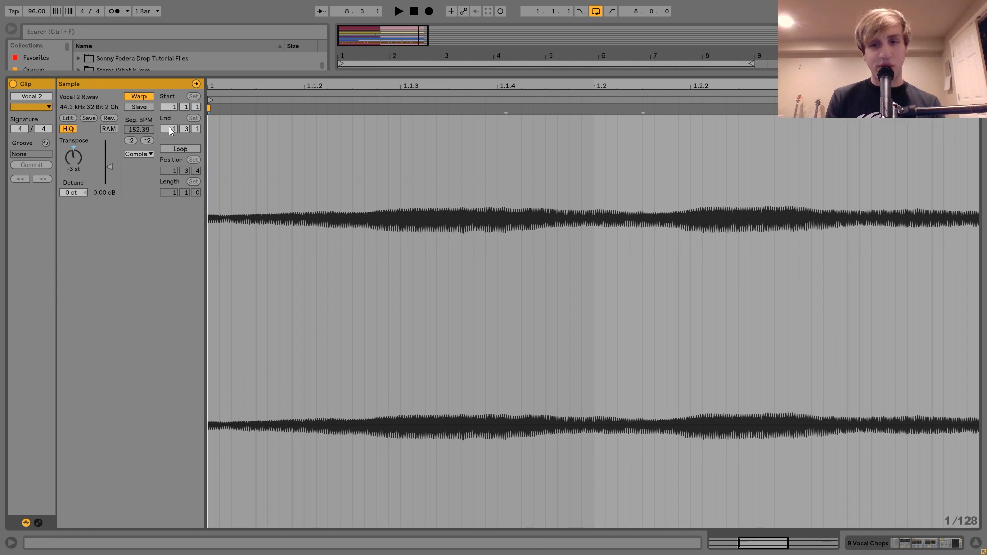
key("space")
key("space")
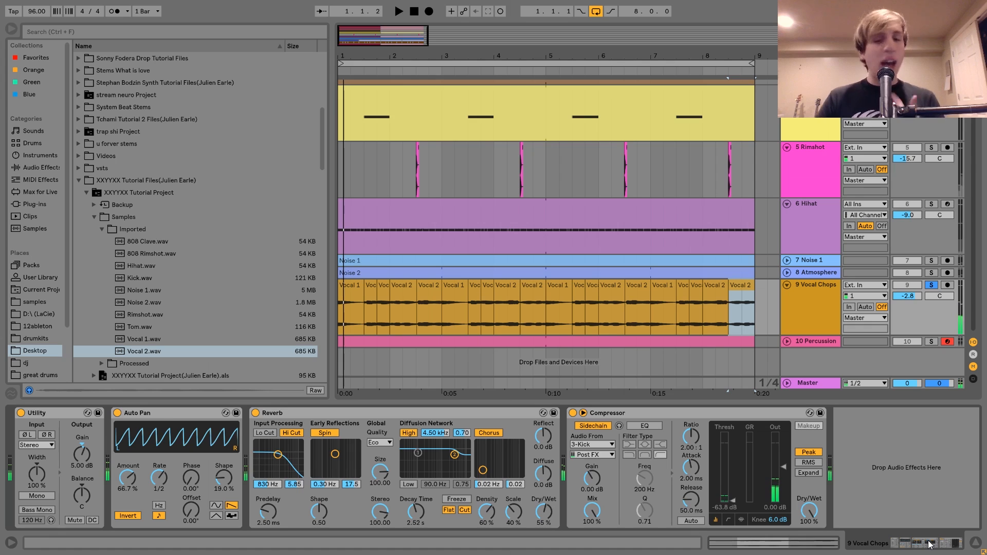
left_click(930, 543)
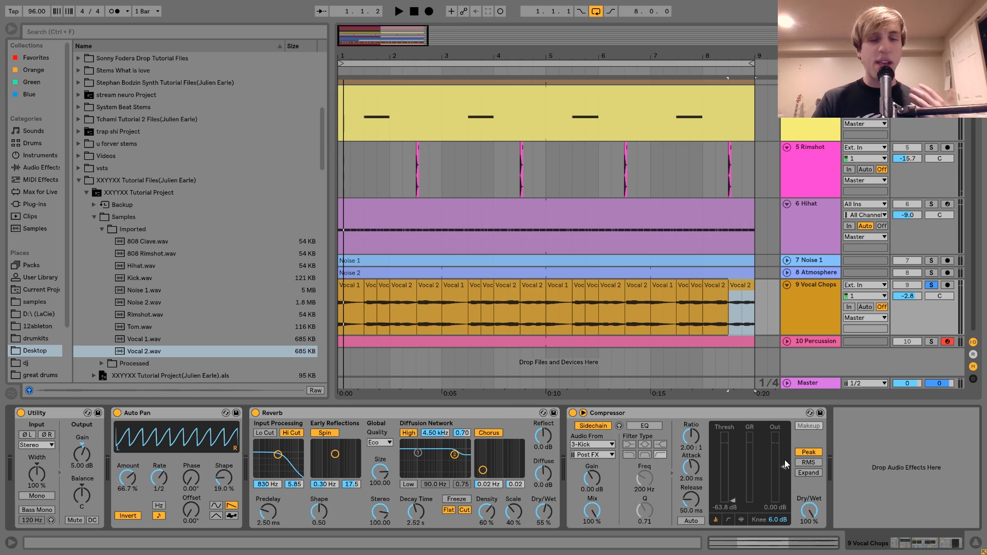
- Select the first Vocal 1 clip and preview the raw Vocal 1.wav sample
left_click(358, 287)
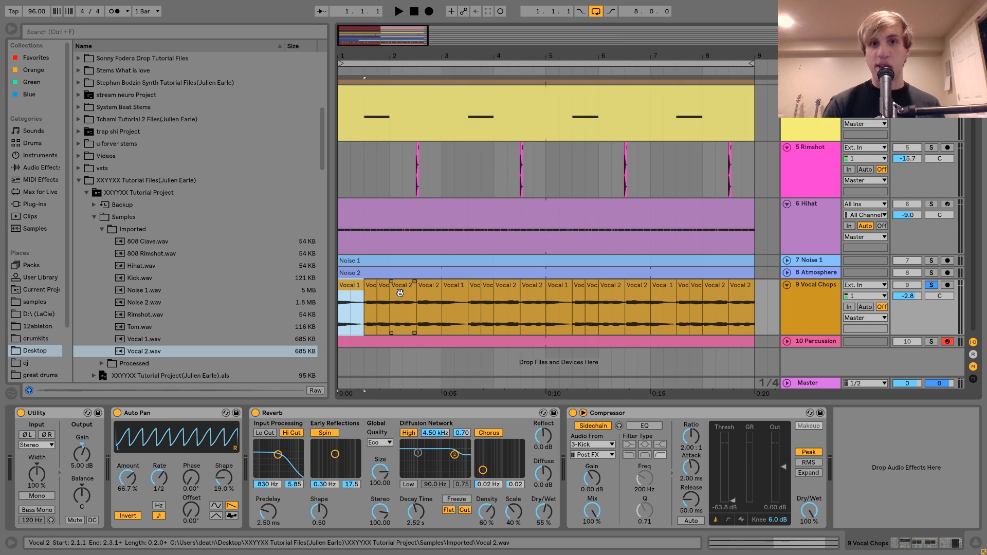
left_click(137, 337)
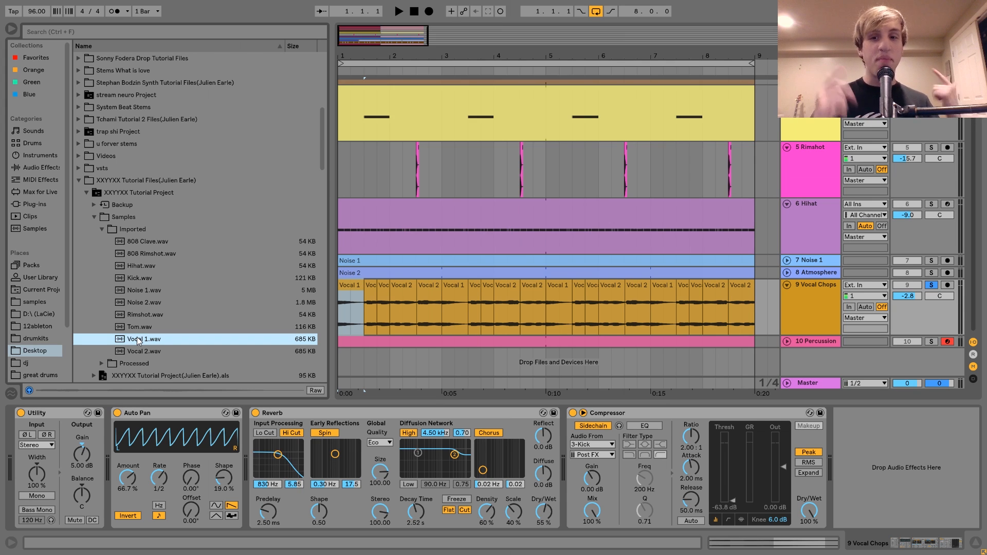
- Play the vocal chops with the Utility device bypassed and then re-enabled to compare its effect
left_click(350, 310)
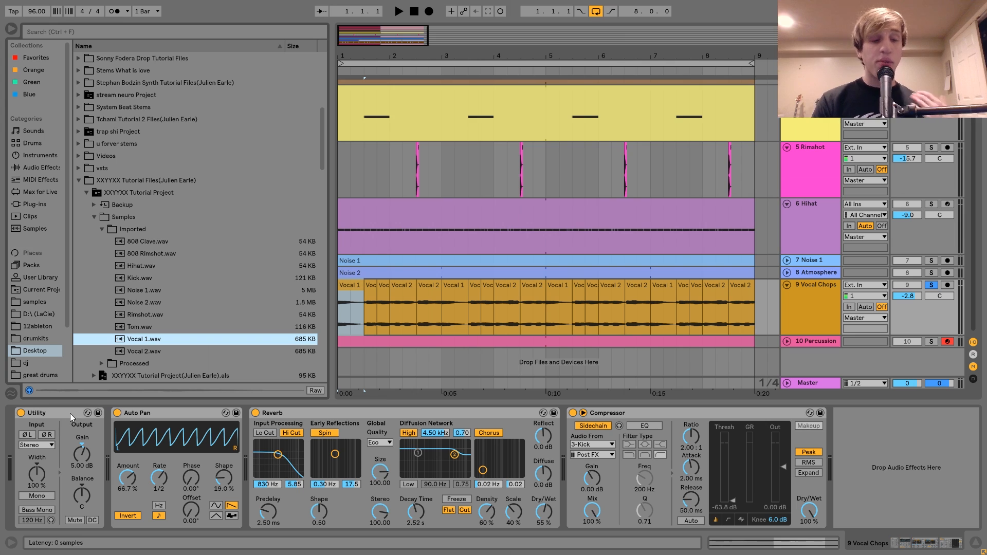
left_click(50, 416)
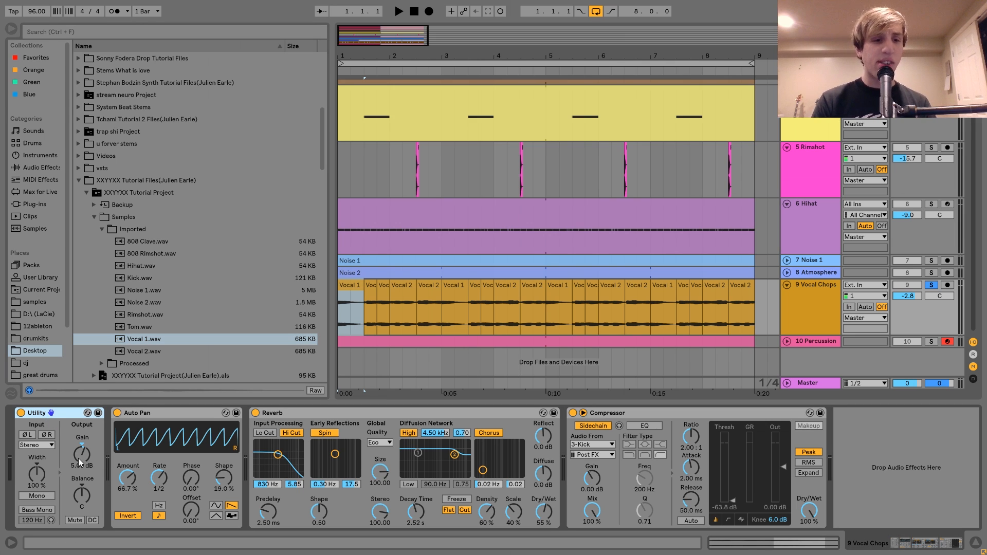
left_click(21, 413)
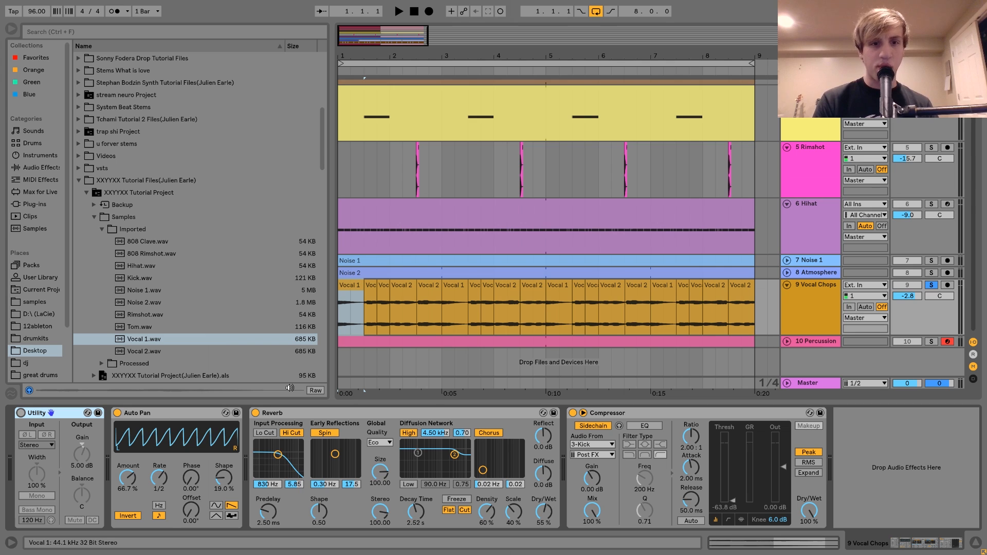
key("space")
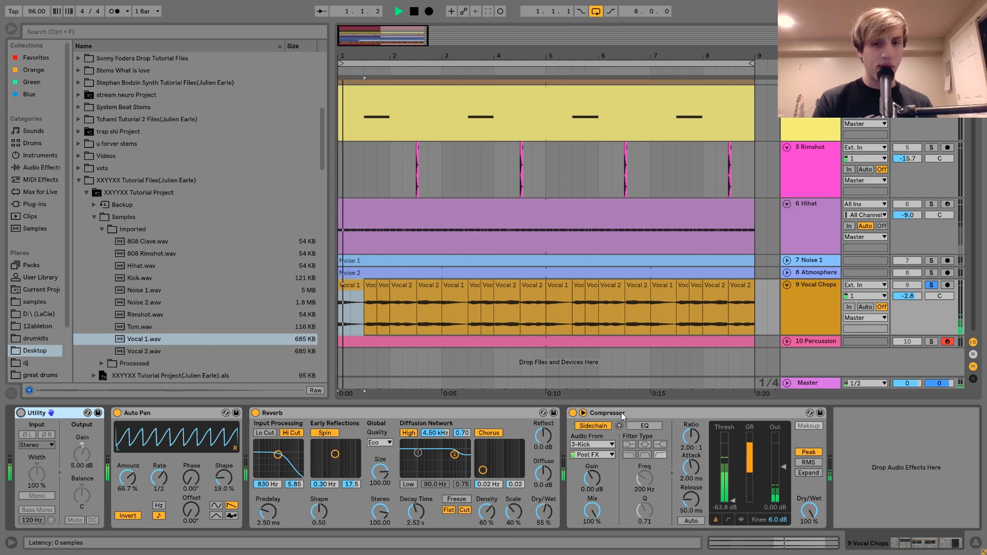
left_click(21, 414)
key("space")
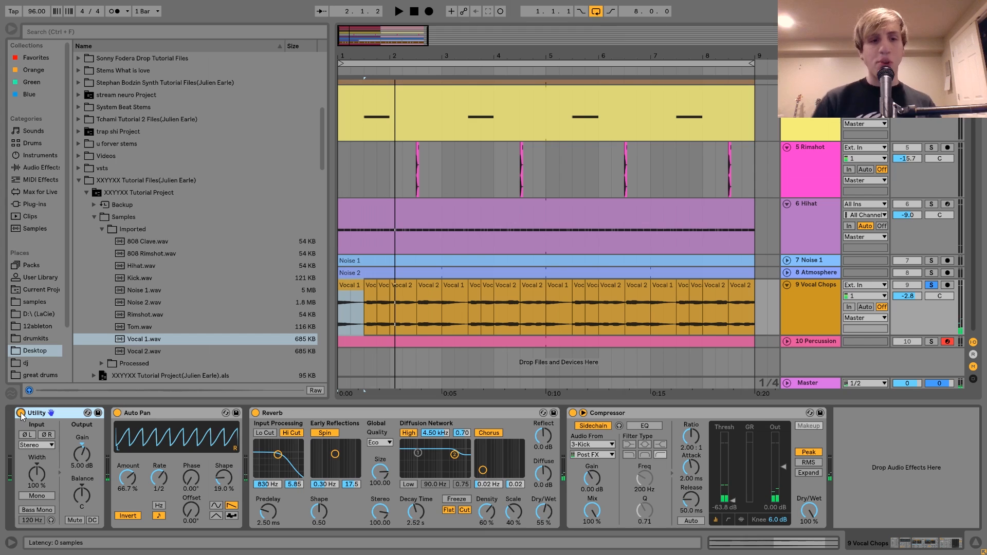
- Inspect the Auto Pan device on the vocal chops while playing the track from the start
left_click(149, 412)
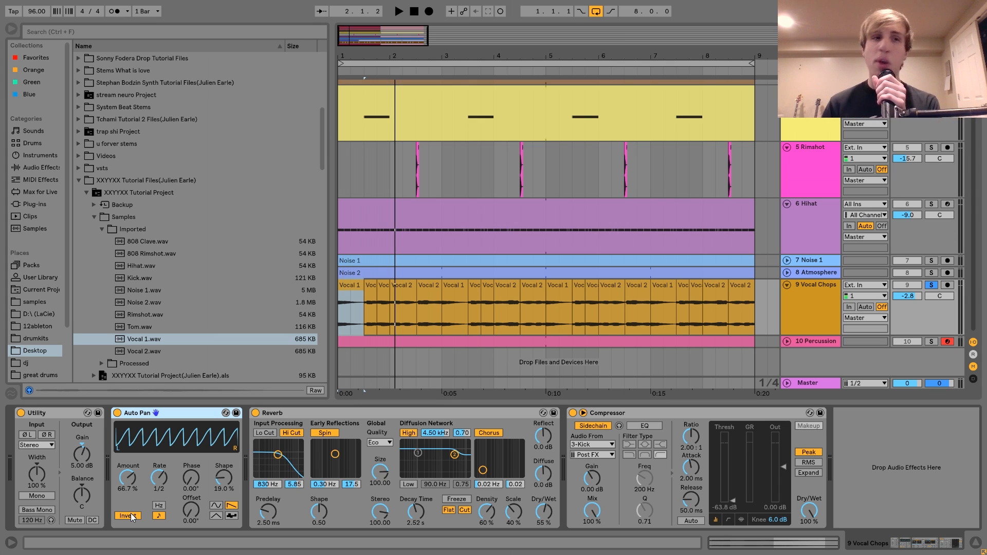
key("space")
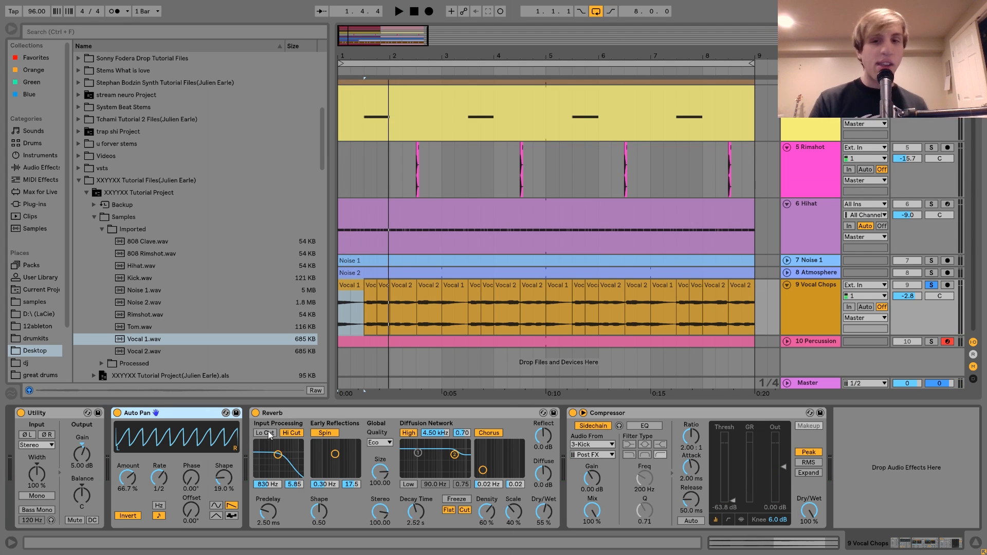
scroll(792, 265, "up", 2)
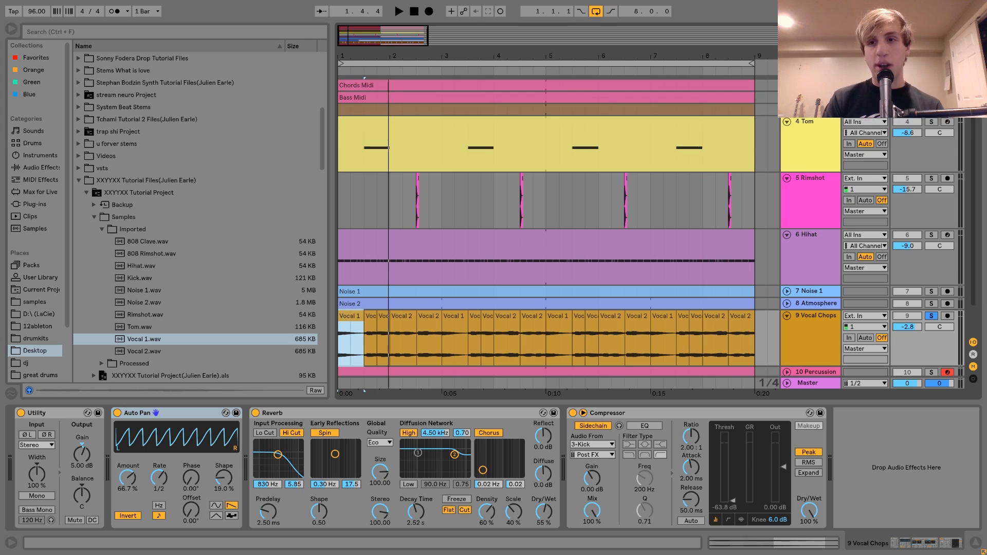
key("space")
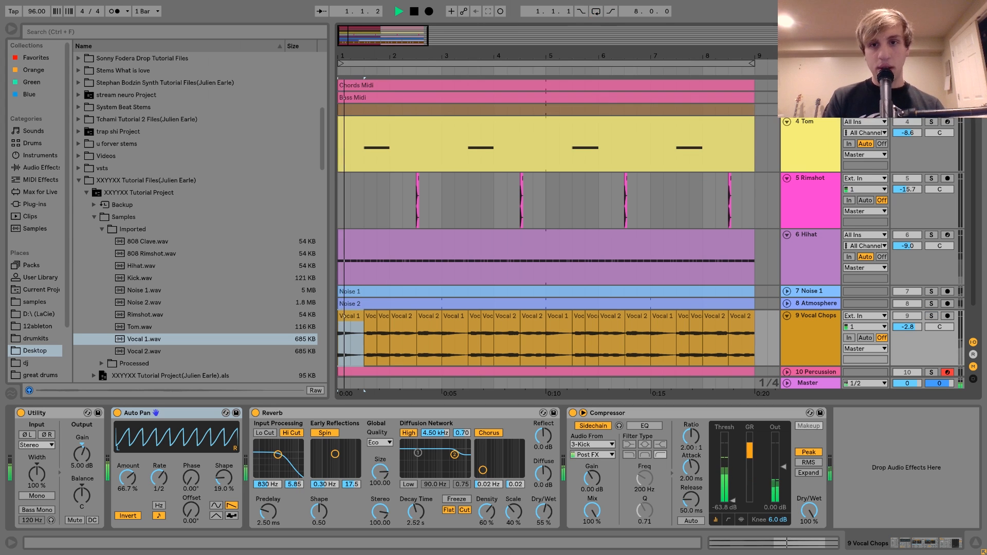
scroll(960, 326, "down", 2)
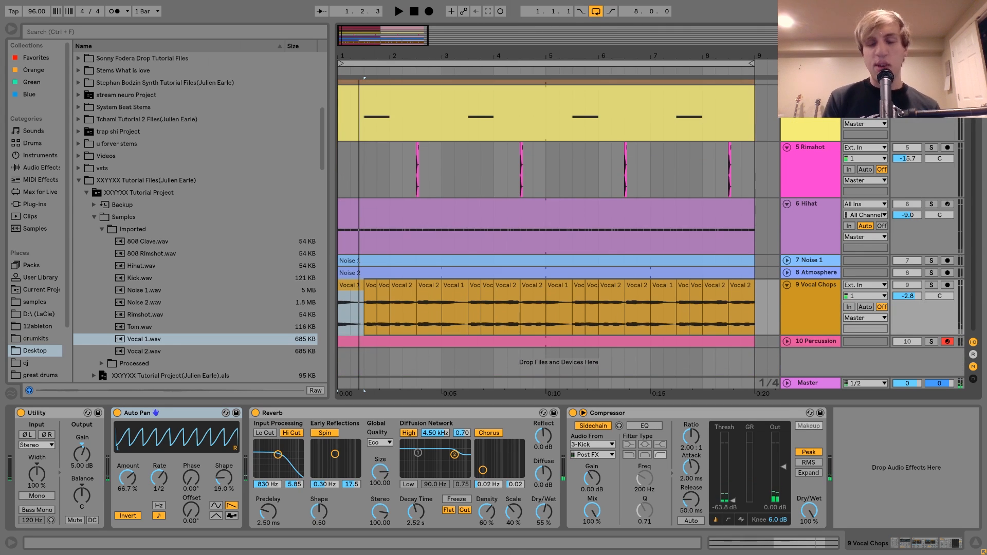
left_click(931, 285)
- Select the 9 Vocal Chops track and play its opening clips to hear the auto-panned rhythm
left_click(806, 307)
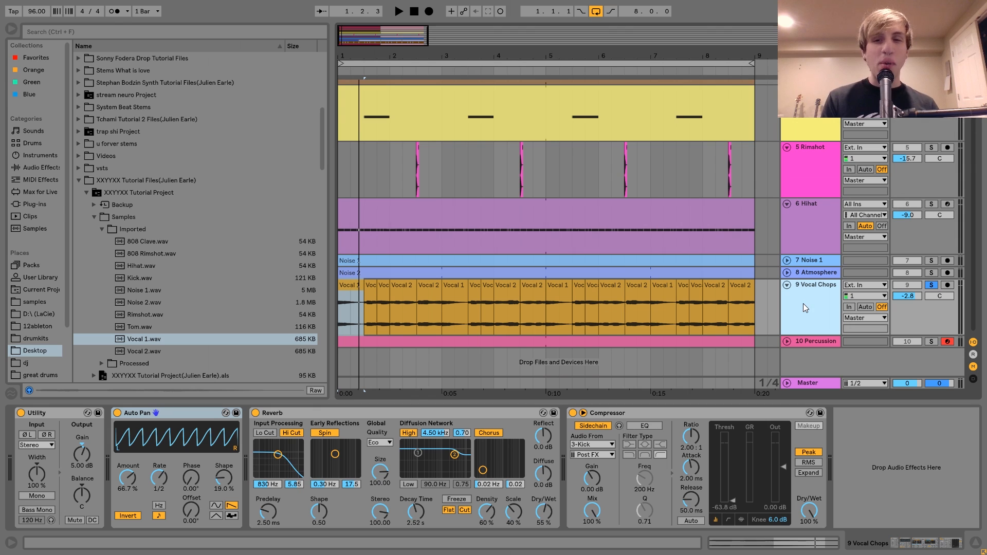
left_click(402, 308)
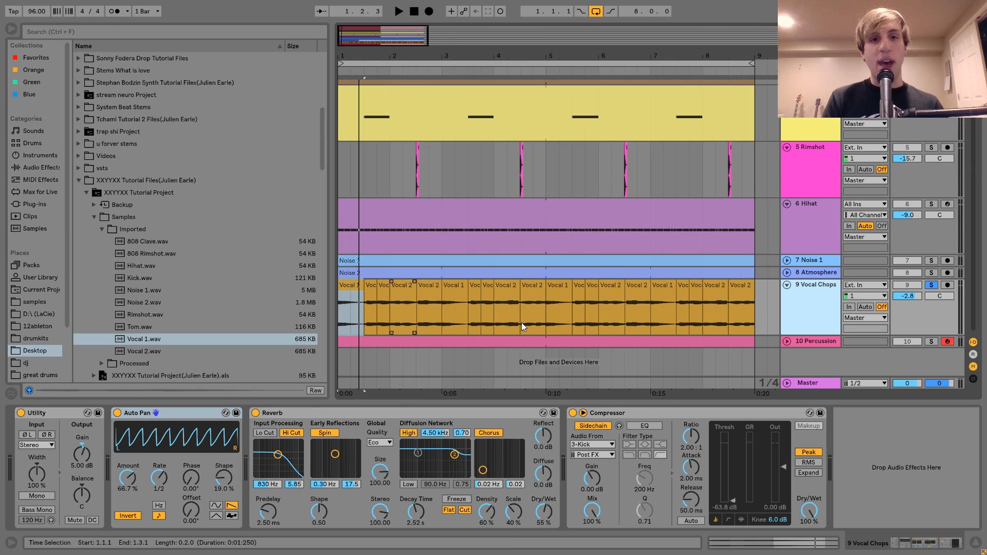
mouse_move(362, 312)
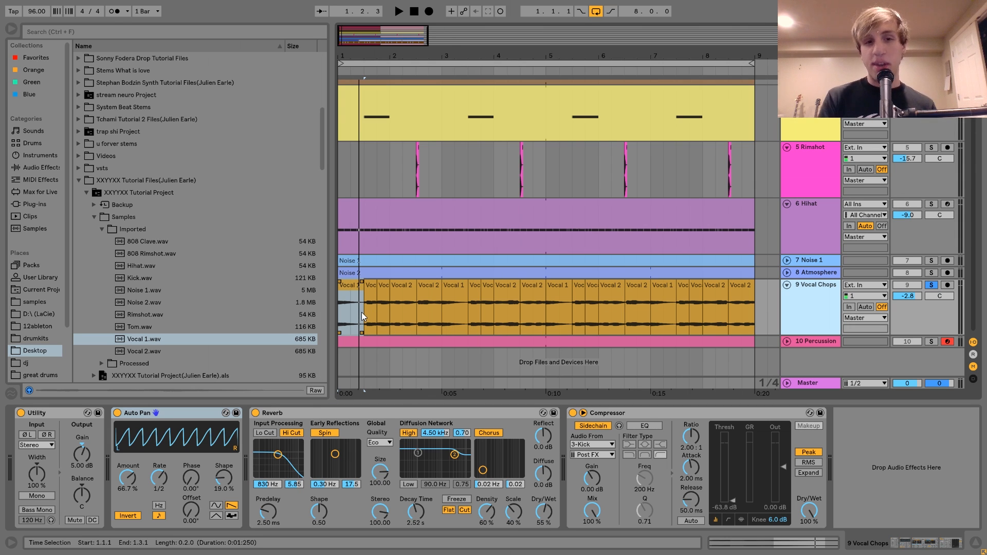
key("space")
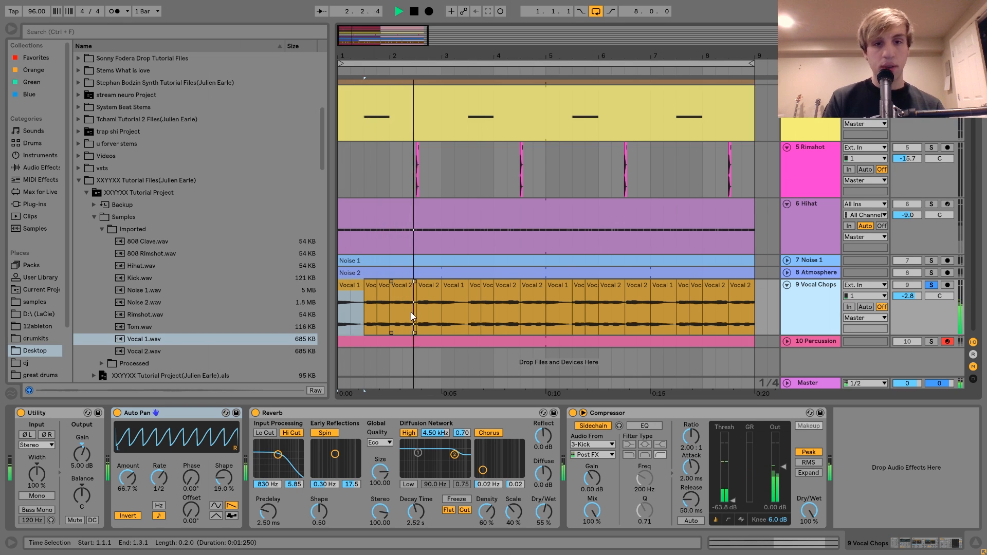
key("space")
left_click(424, 303)
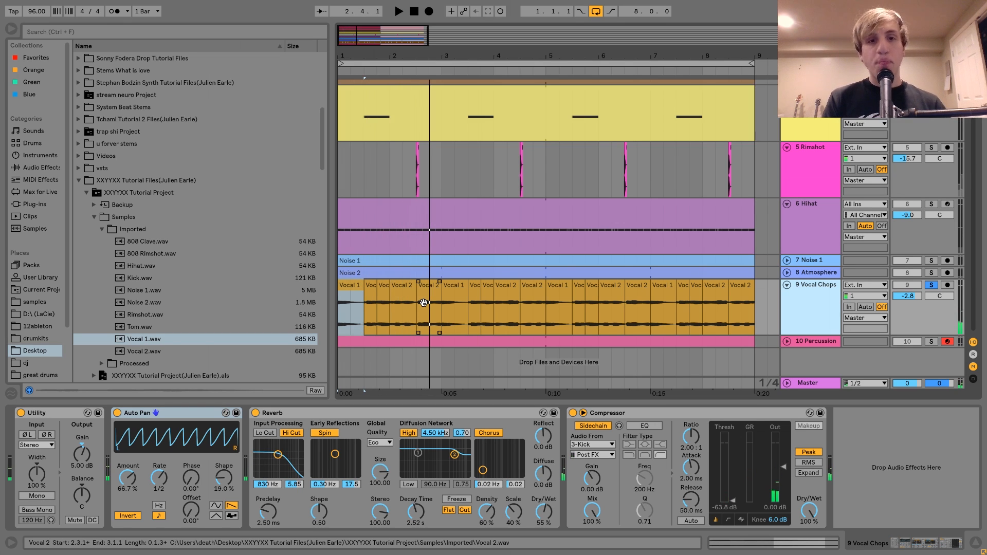
left_click(416, 173)
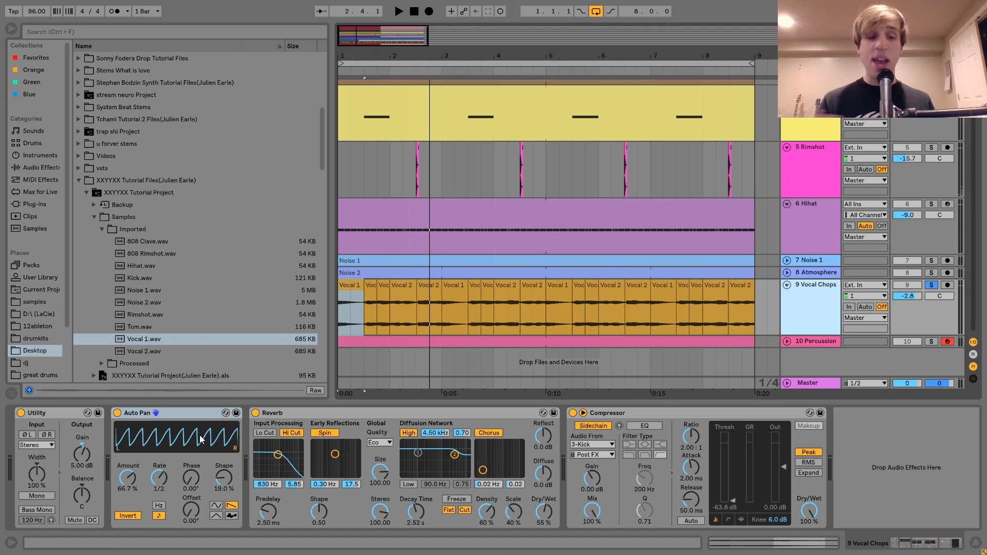
- Examine the vocal track's Reverb with a short playback, followed by the sidechained Compressor and the Auto Pan
left_click(297, 414)
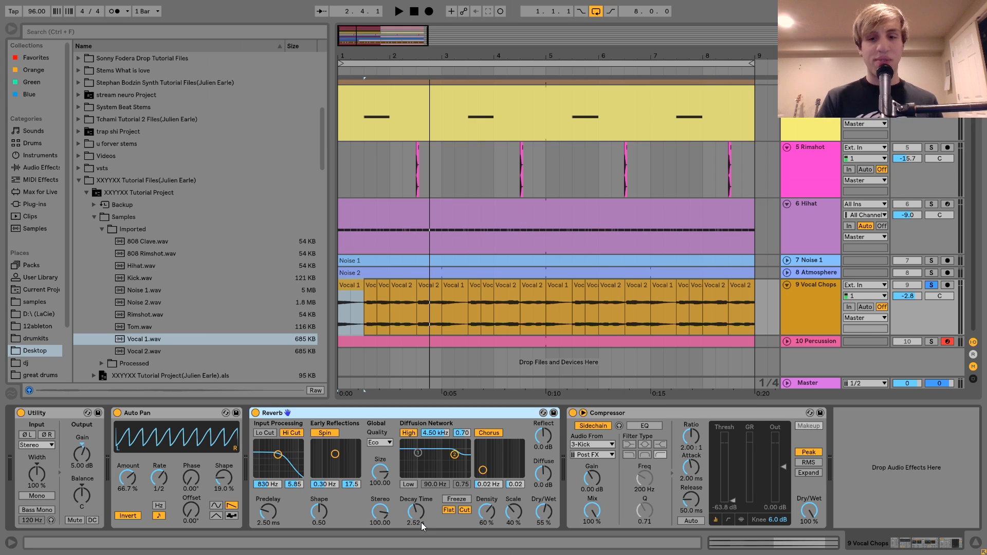
key("space")
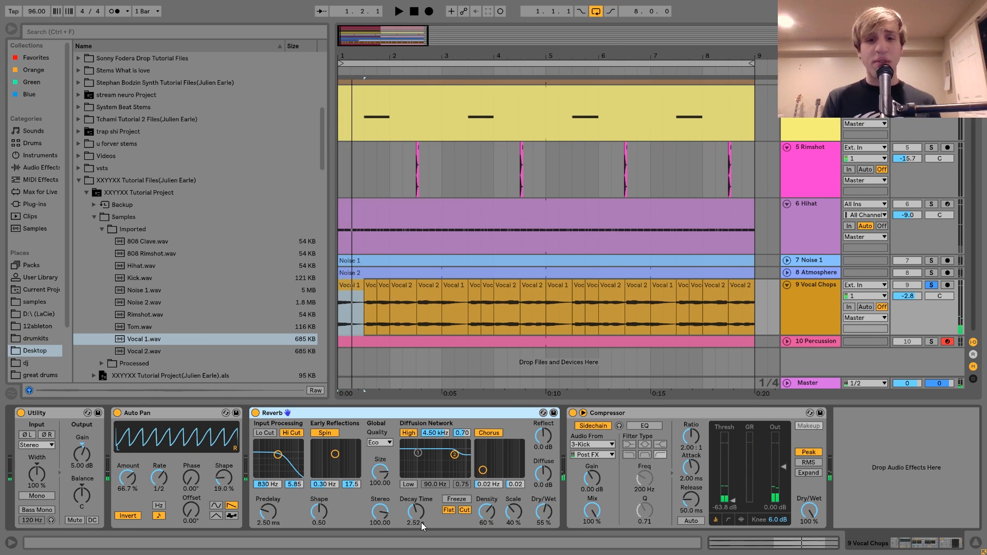
left_click(713, 416)
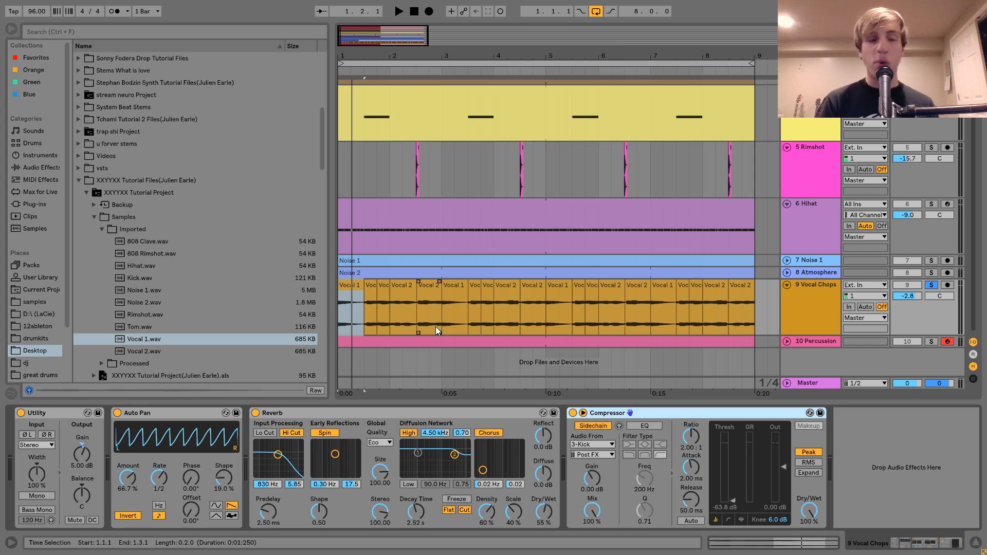
left_click(168, 414)
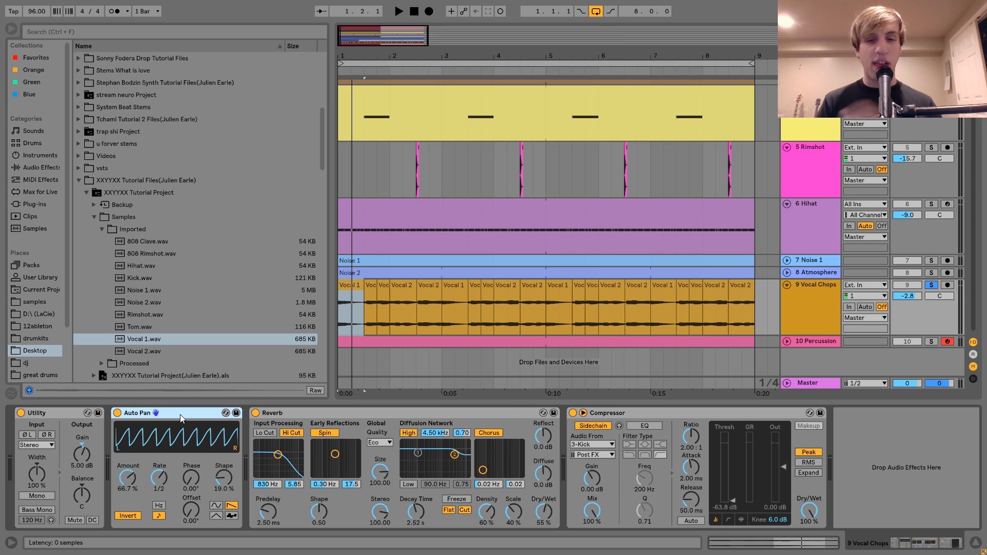
- Unfold and solo the 10 Percussion track, then play its clip with the Drum Rack shown
left_click(826, 341)
left_click(786, 341)
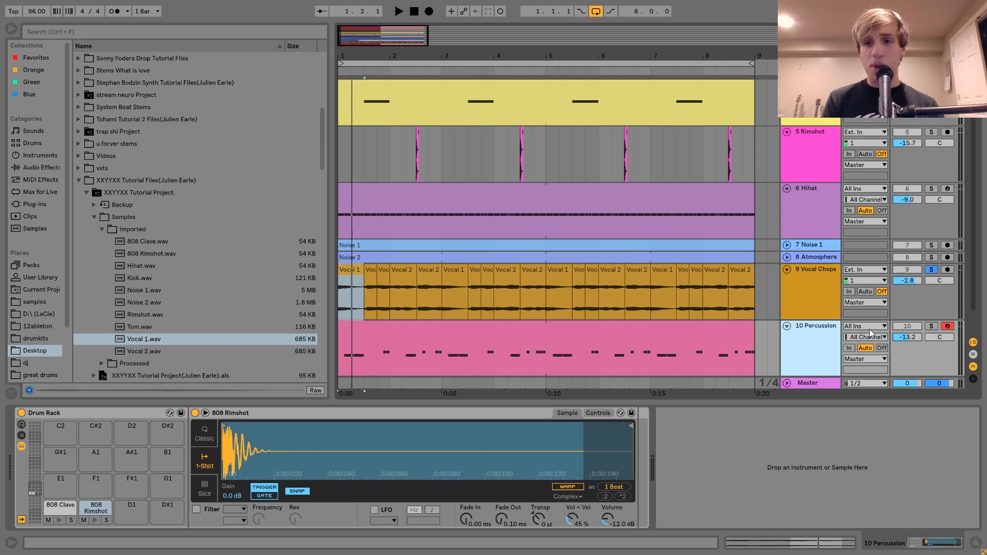
left_click(931, 326)
left_click(804, 332)
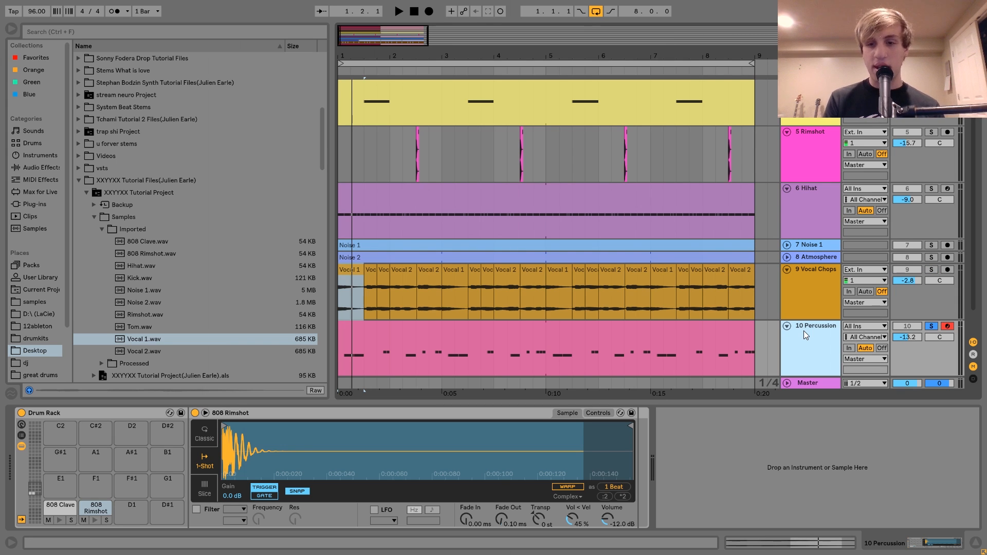
left_click(547, 336)
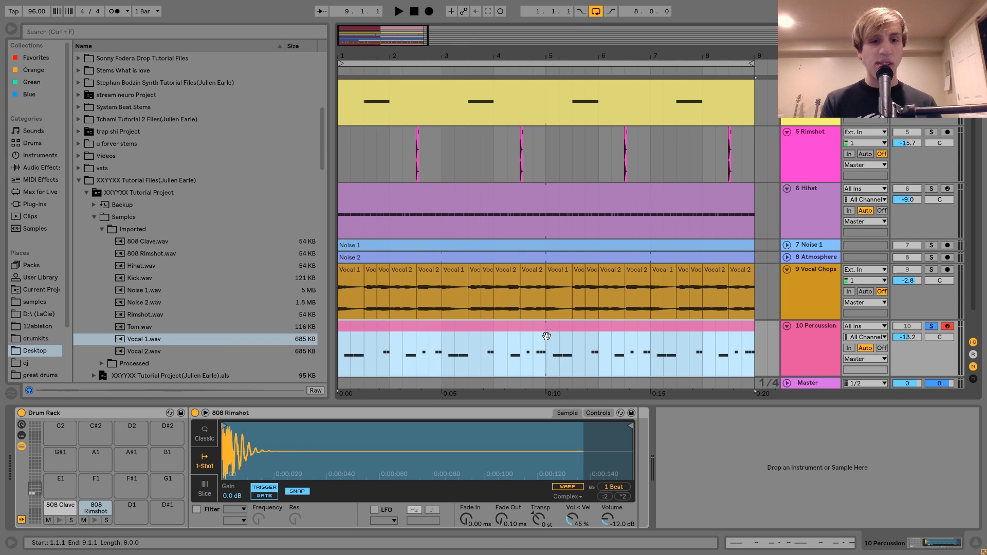
key("space")
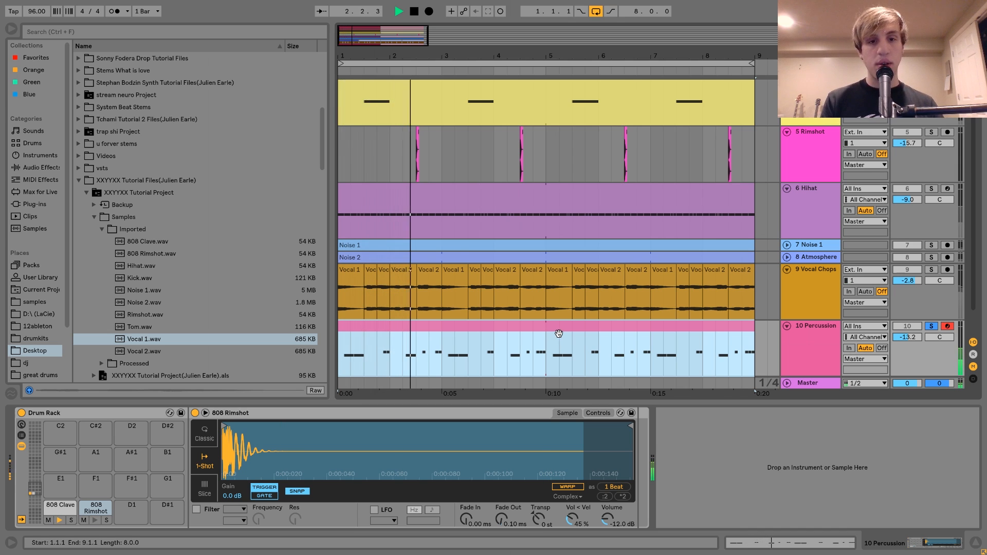
key("space")
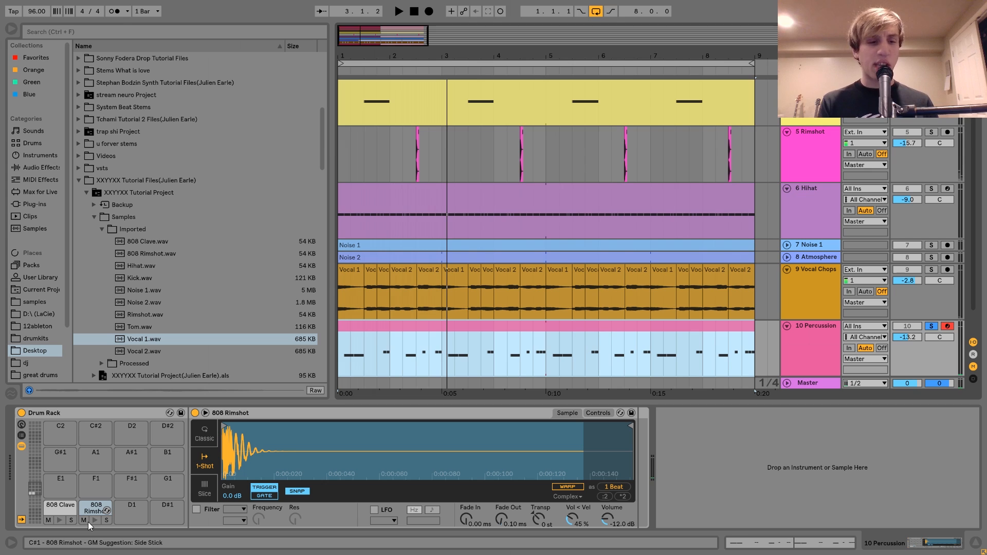
- Audition the 808 Clave pad in the Drum Rack, and view the percussion clip's MIDI notes before returning to the devices
left_click(57, 507)
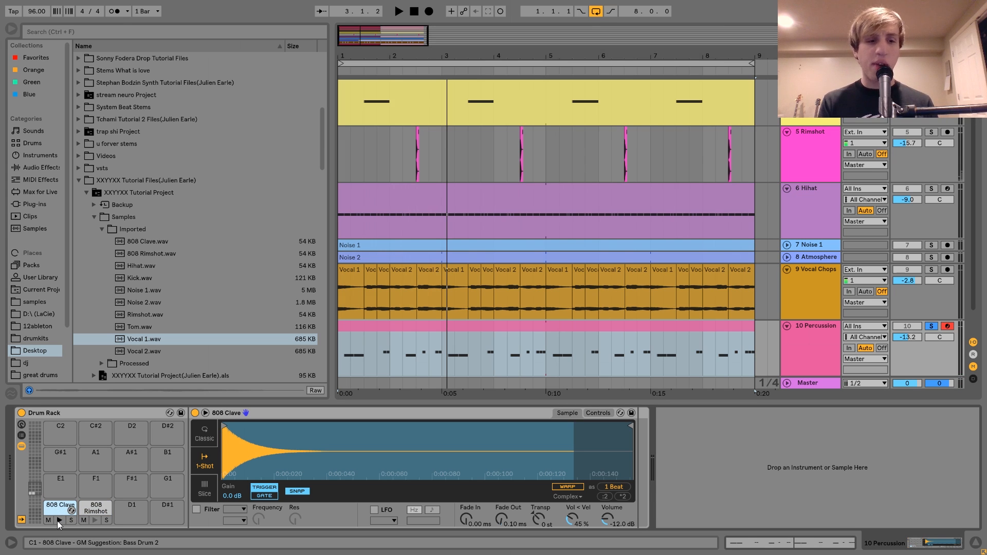
left_click(58, 520)
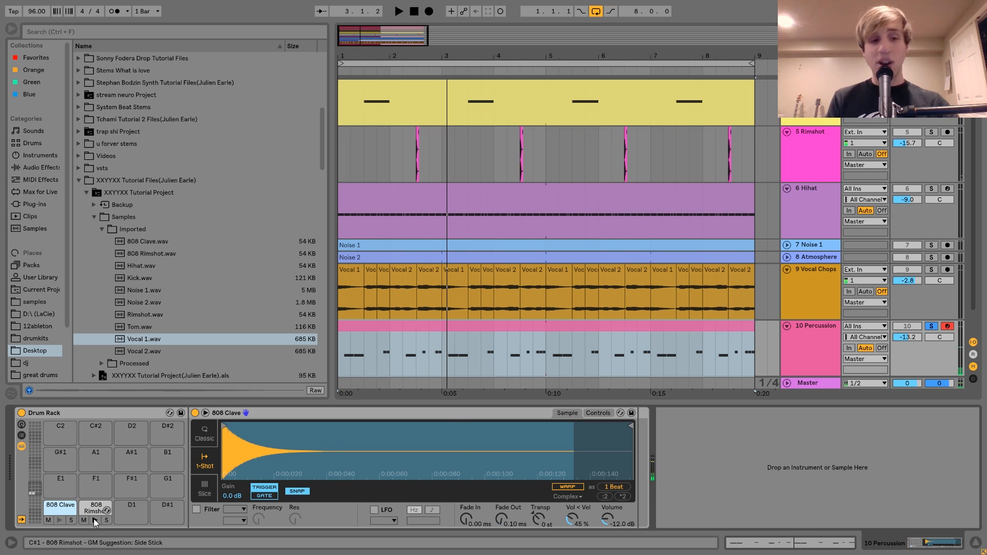
double_click(423, 337)
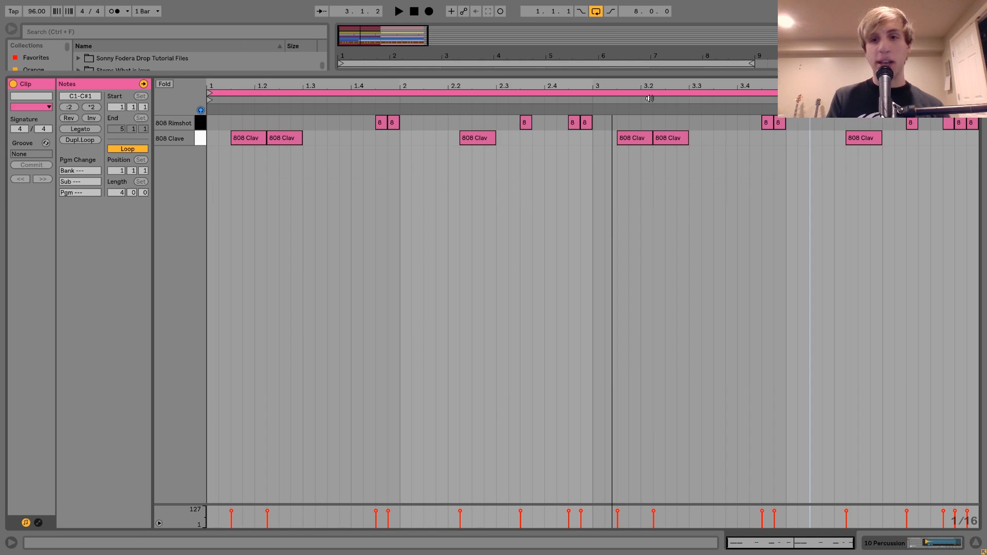
key("shift+Tab")
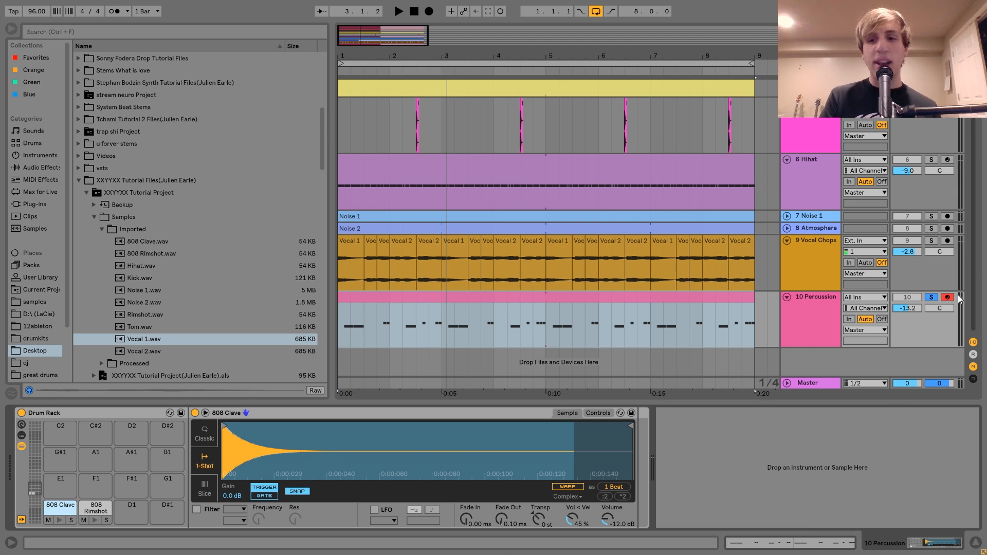
- Unsolo the 10 Percussion track and play the full mix briefly
left_click(931, 297)
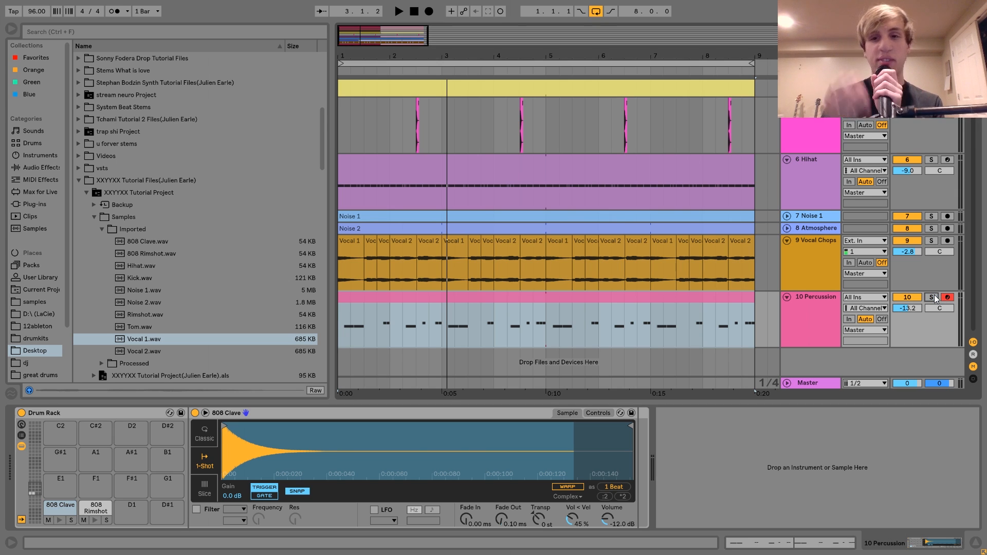
key("space")
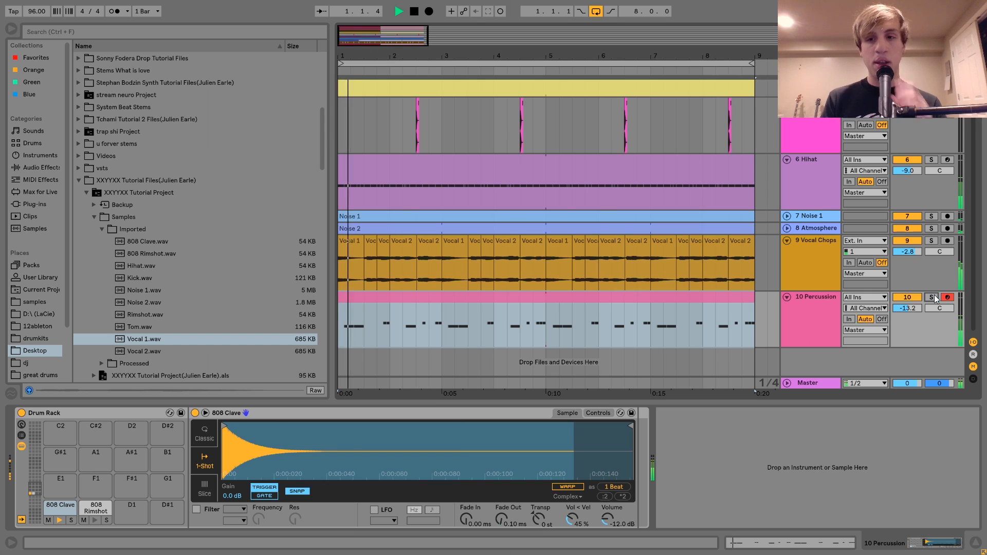
key("space")
- Compare the full mix with the 10 Percussion track muted and then active again
left_click(905, 298)
key("space")
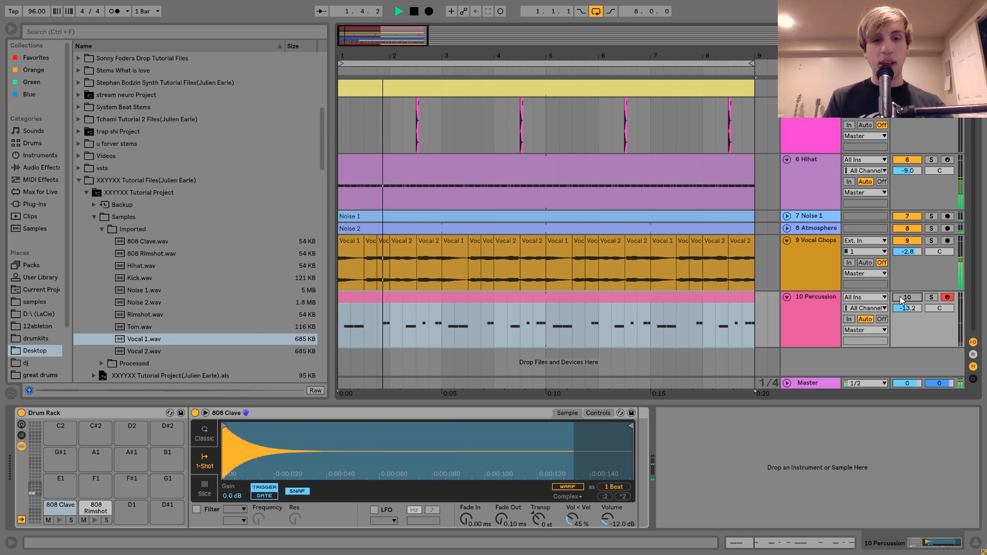
key("space")
left_click(901, 299)
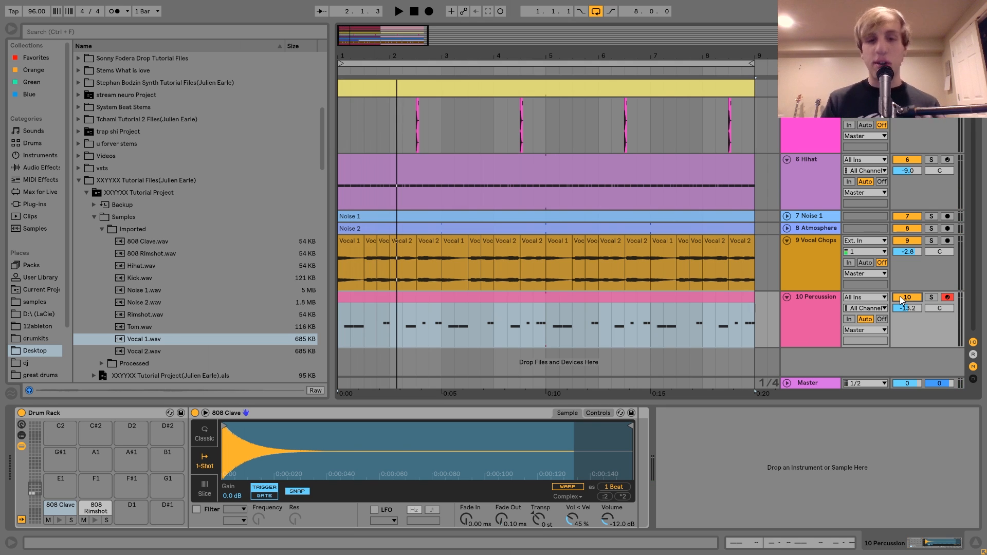
key("space")
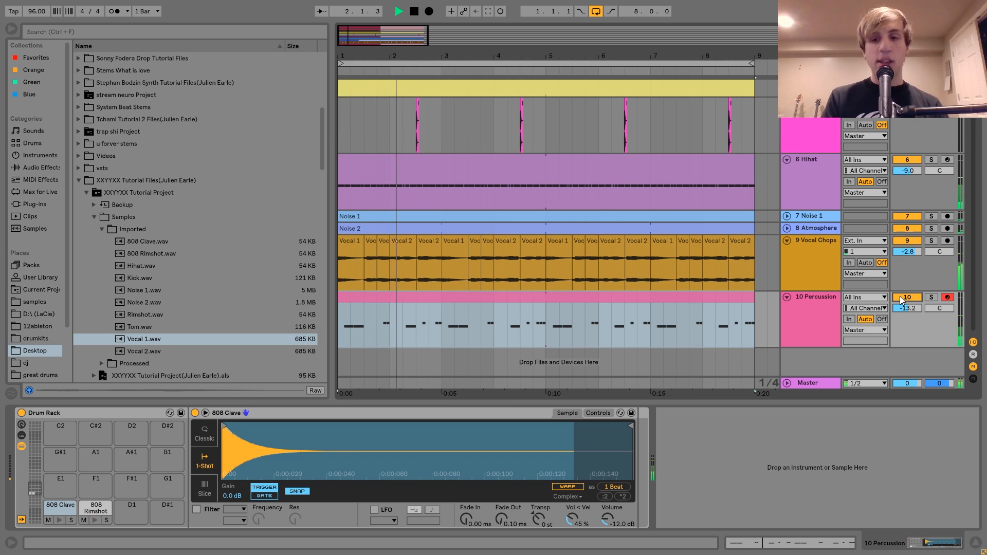
key("space")
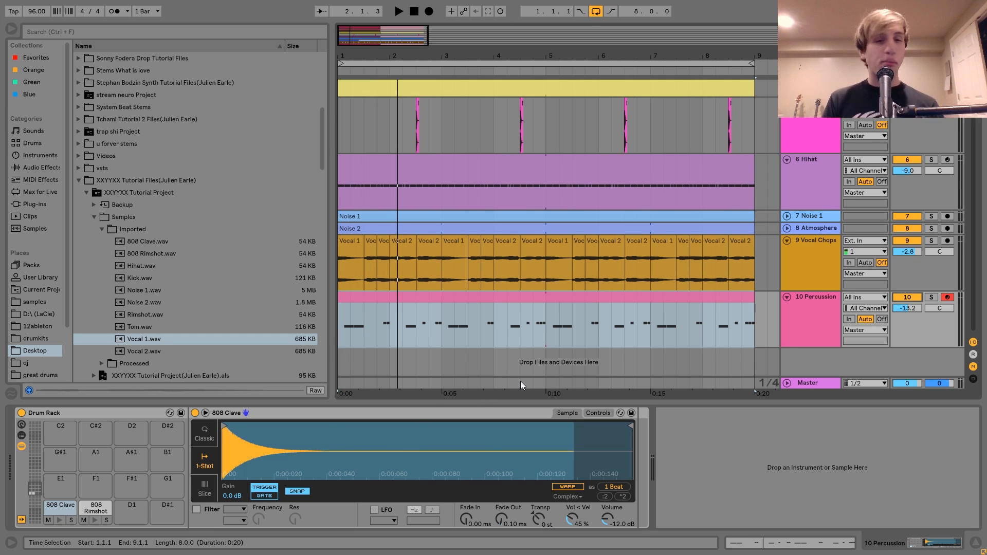
scroll(564, 341, "up", 3)
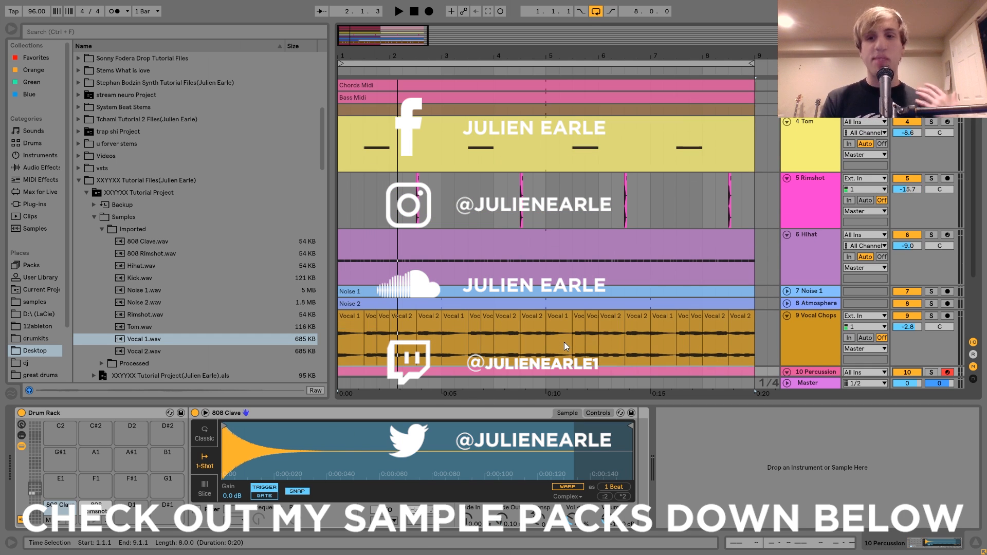